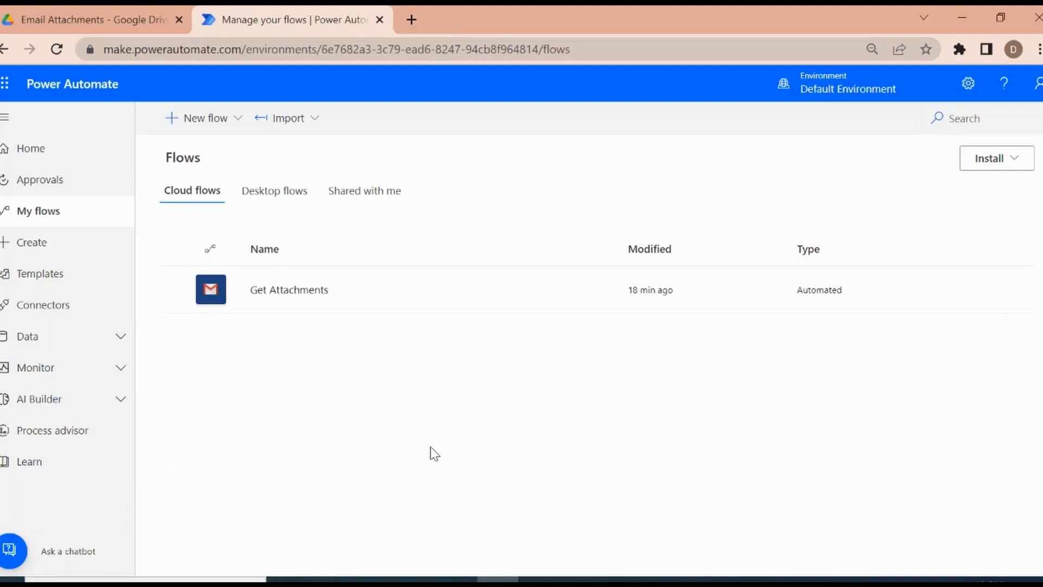
Step: View the details of the Get Attachments flow, and return to the list of cloud flows
click(282, 294)
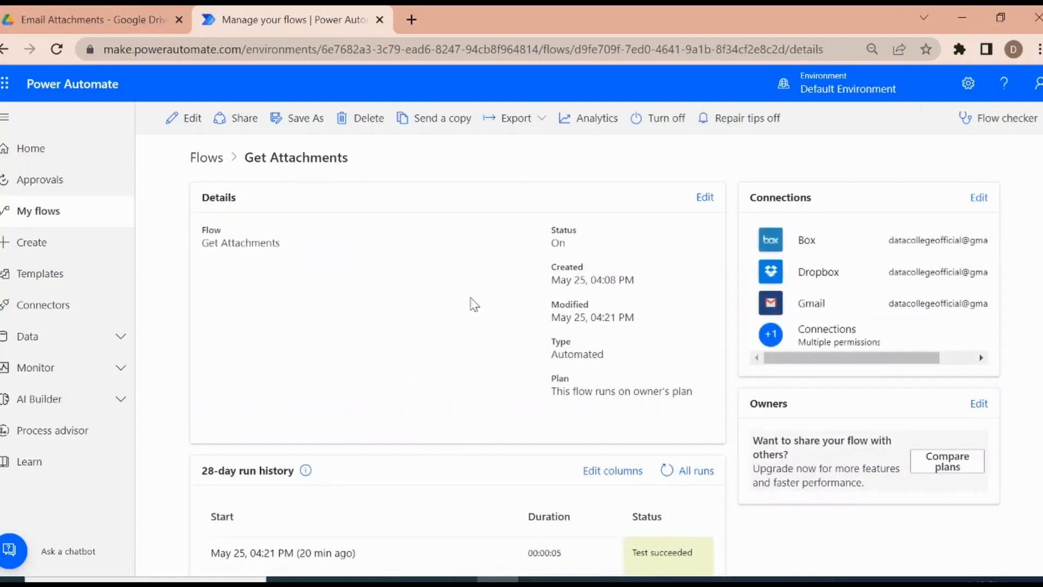
click(5, 49)
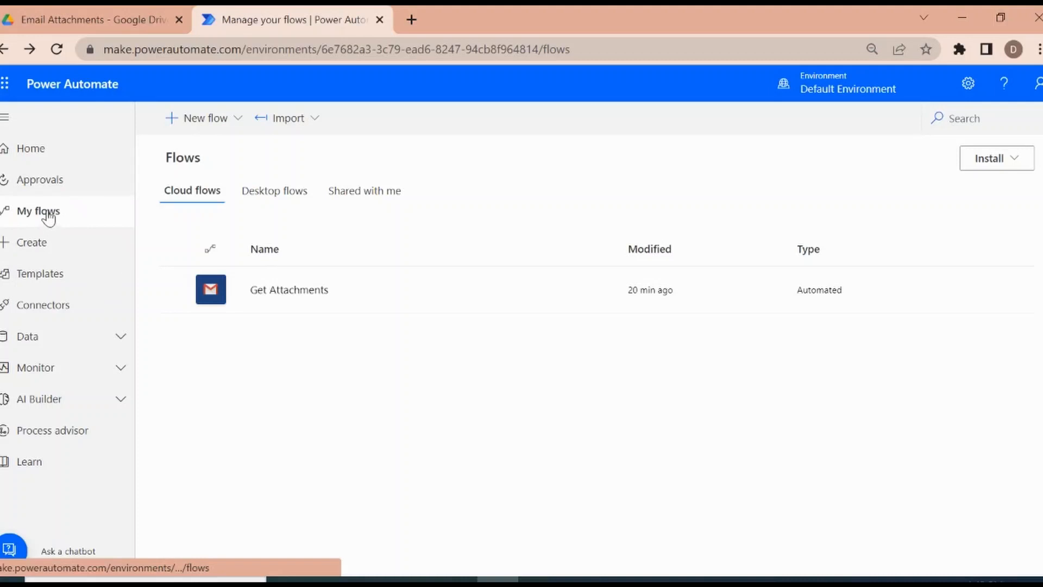
Step: Start a new automated cloud flow from blank and name it "Log Emails"
click(185, 119)
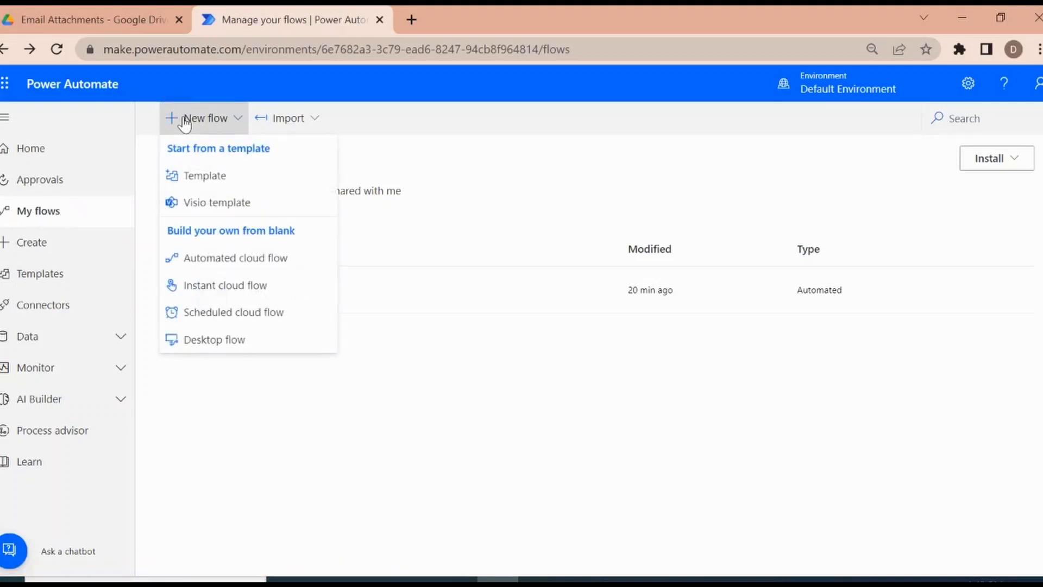
click(228, 259)
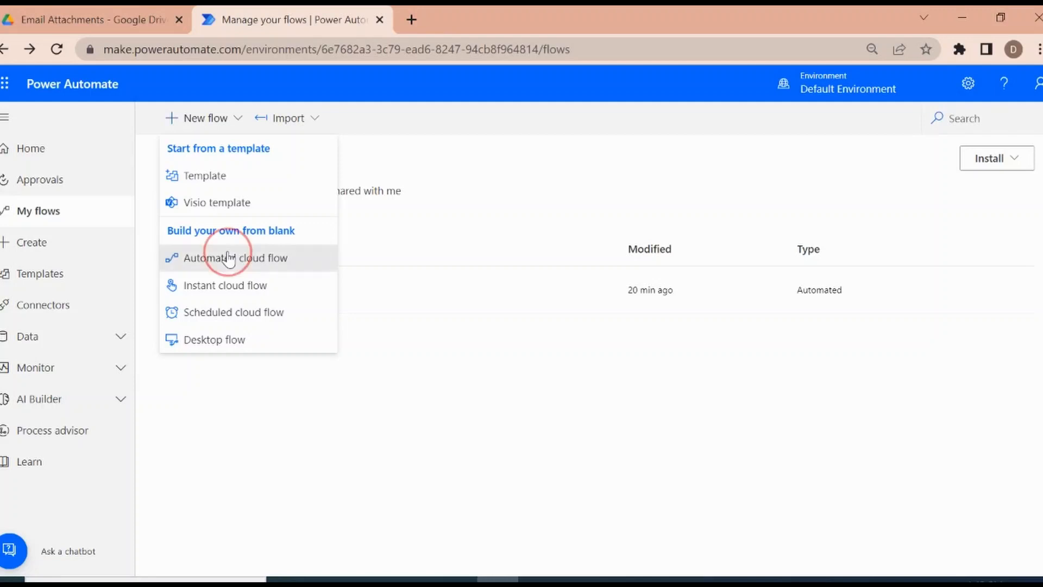
click(632, 194)
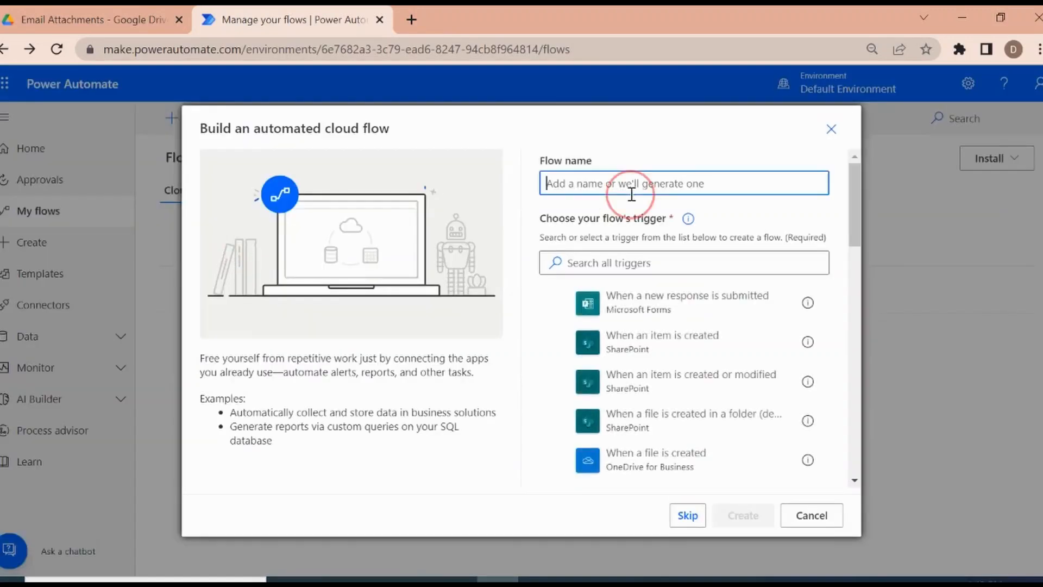
text(Log Email)
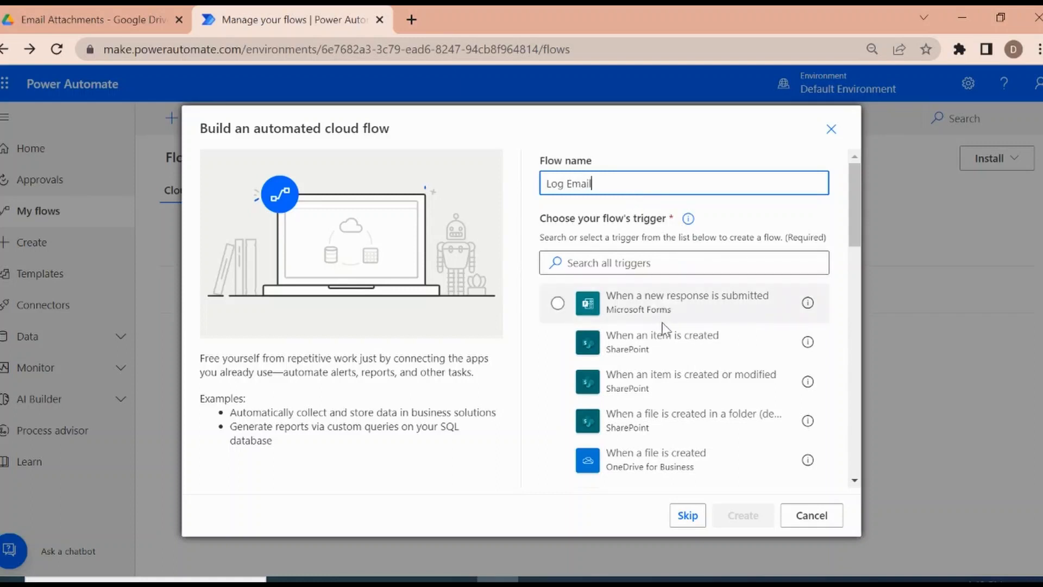
text(s)
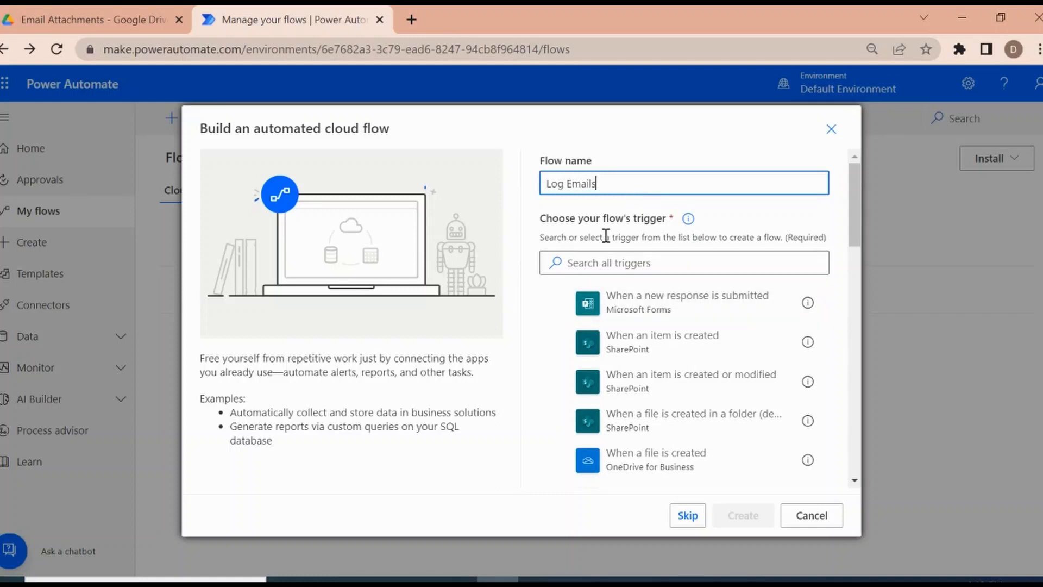
Step: Search the triggers for Gmail, choose Gmail's "When a new email arrives", and create the flow
click(604, 265)
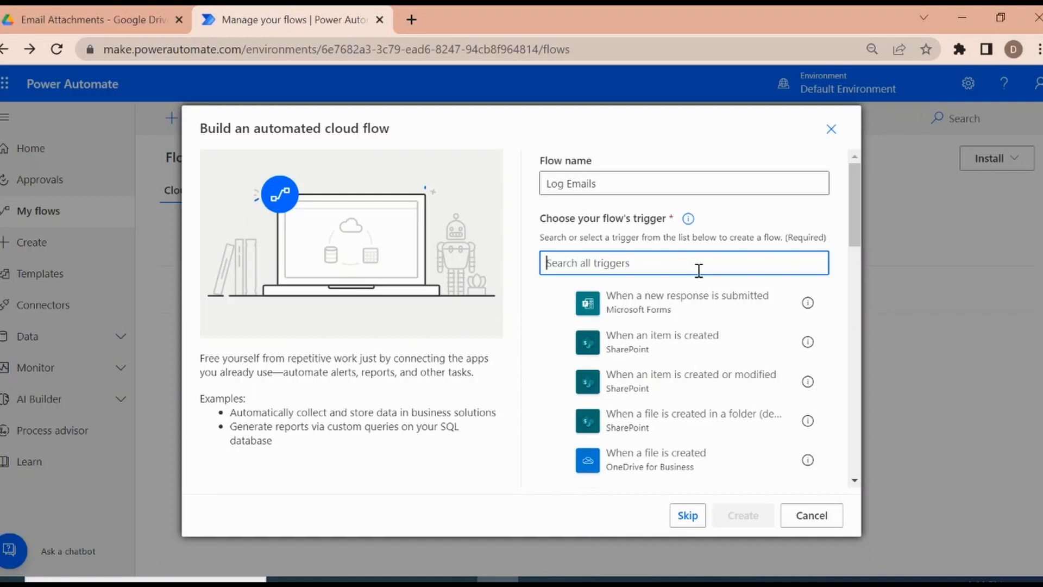
text(Ge)
key(BackSpace)
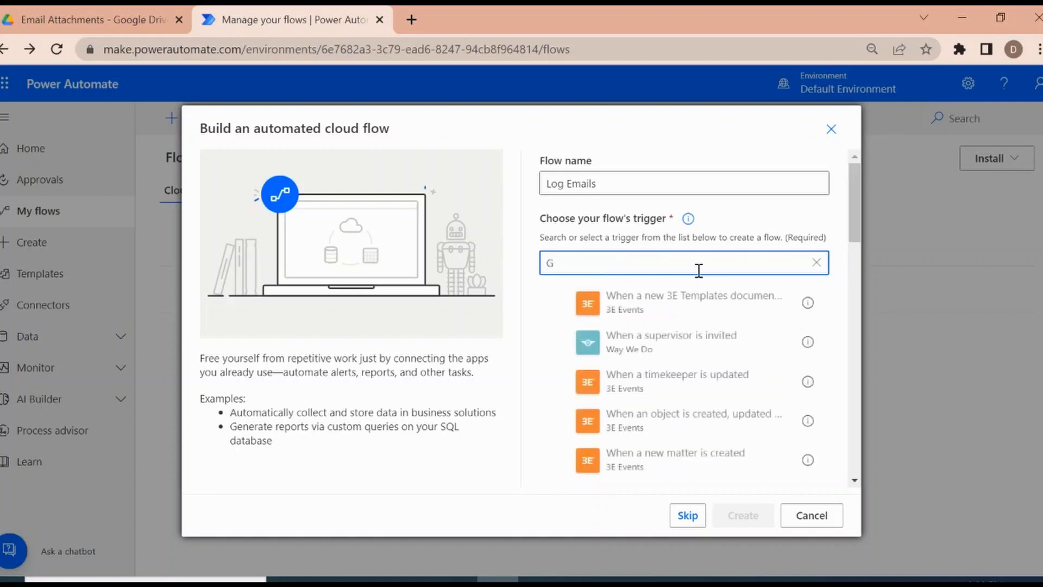
text(m)
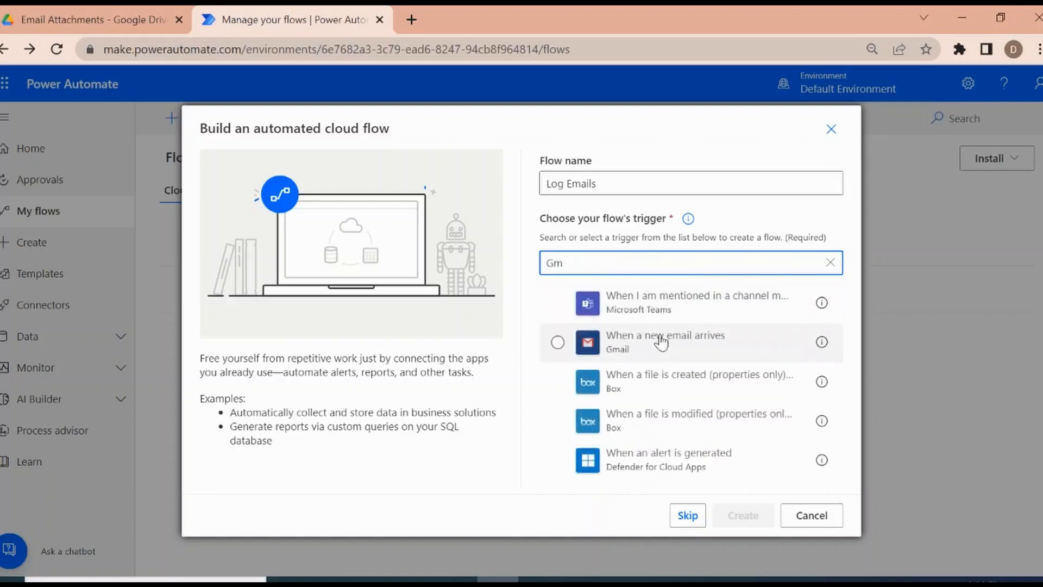
text(ail)
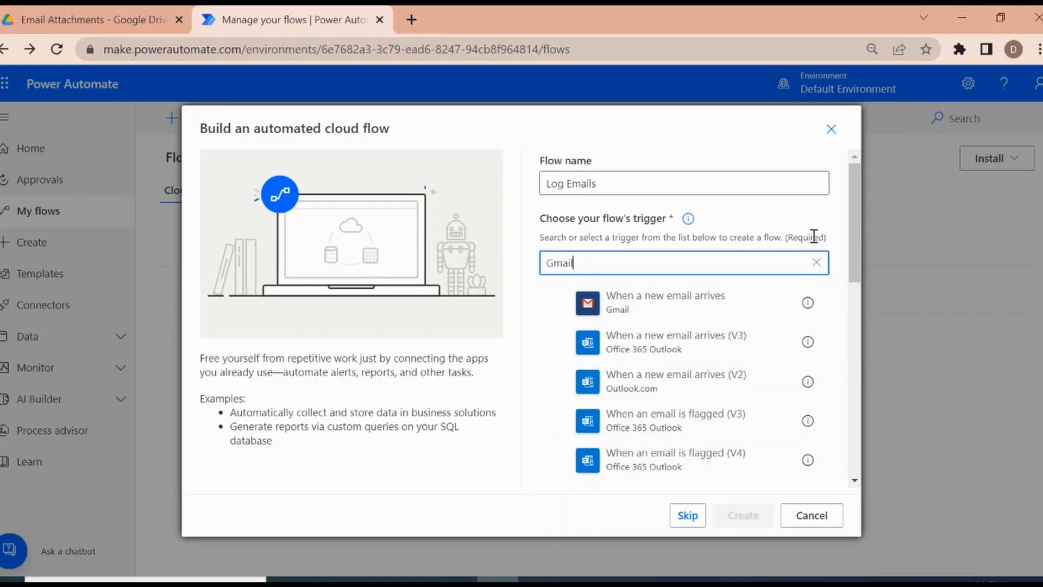
double_click(674, 299)
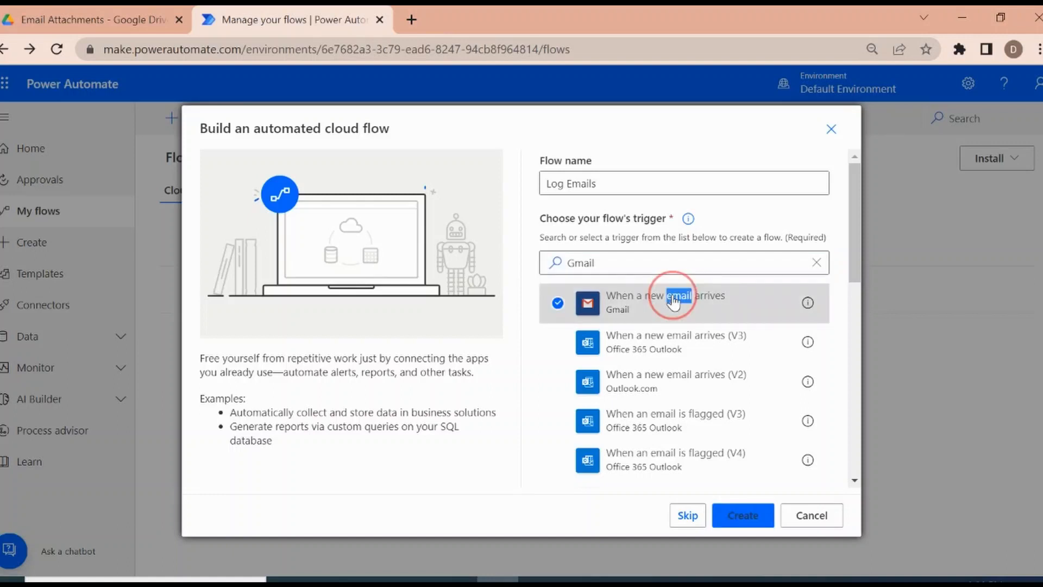
click(752, 523)
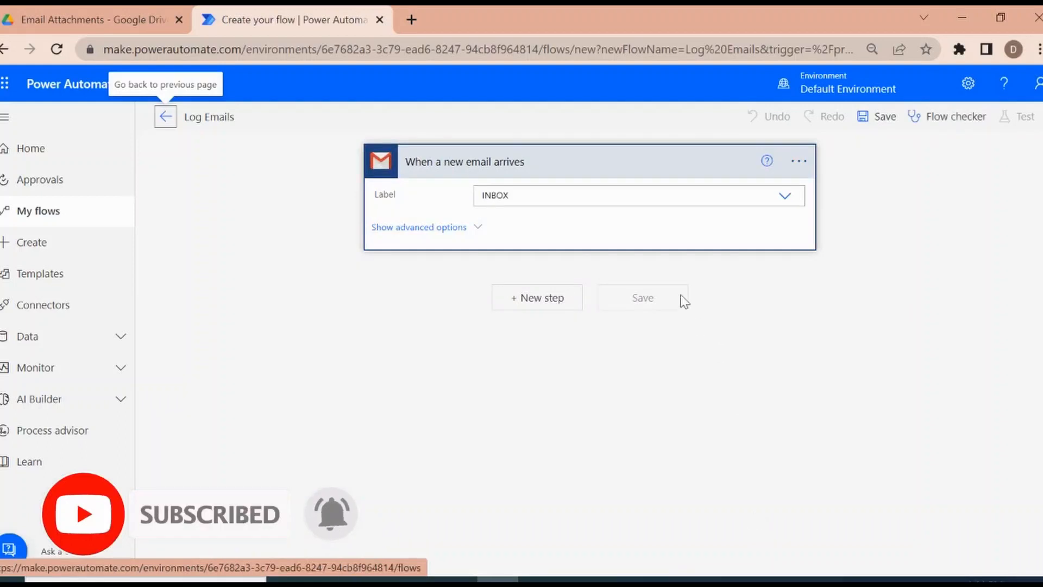
Step: Review the advanced options of the new-email trigger, and add a new step below it
click(476, 230)
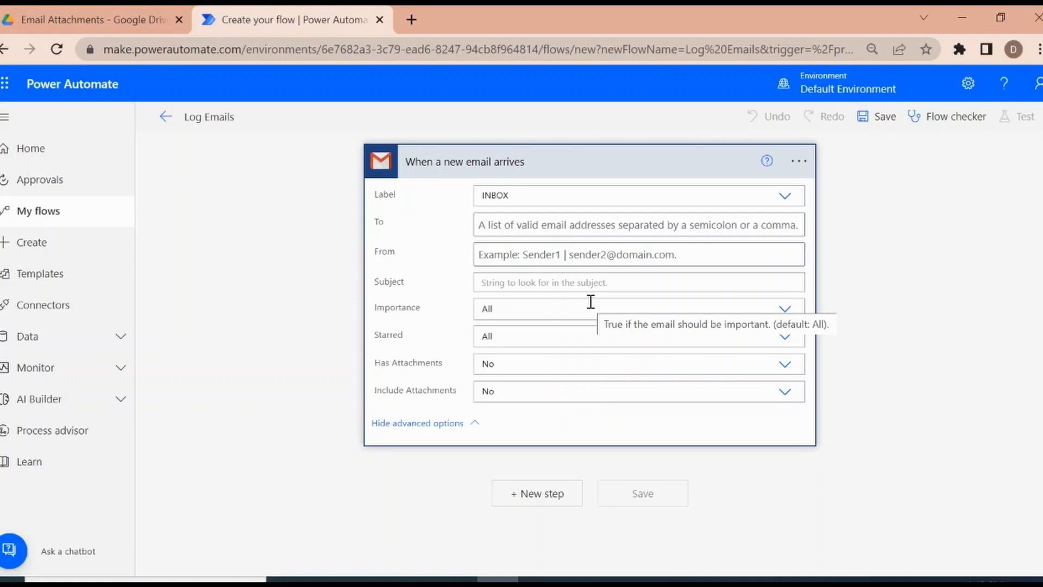
click(556, 283)
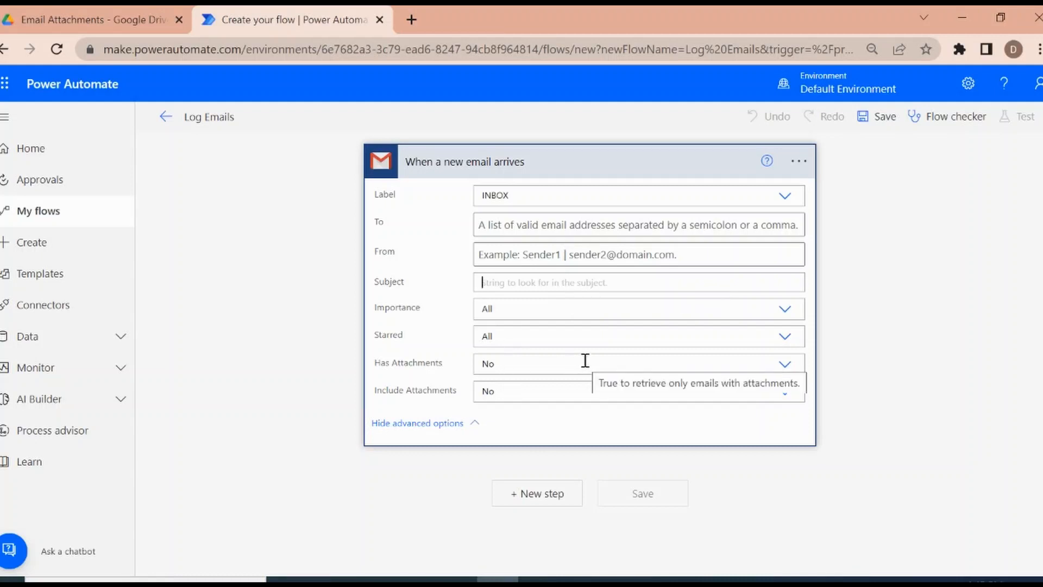
click(592, 169)
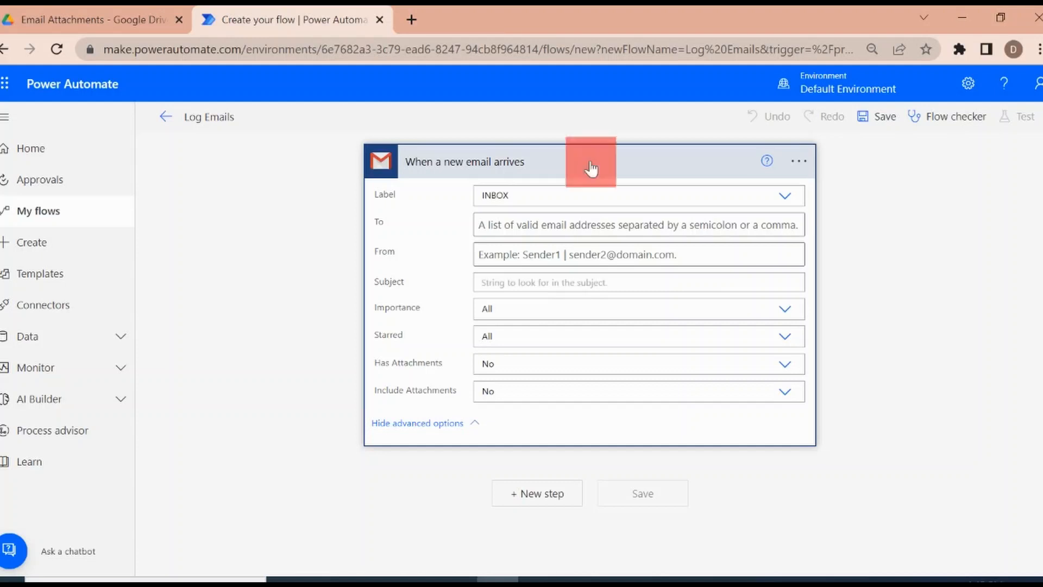
click(539, 227)
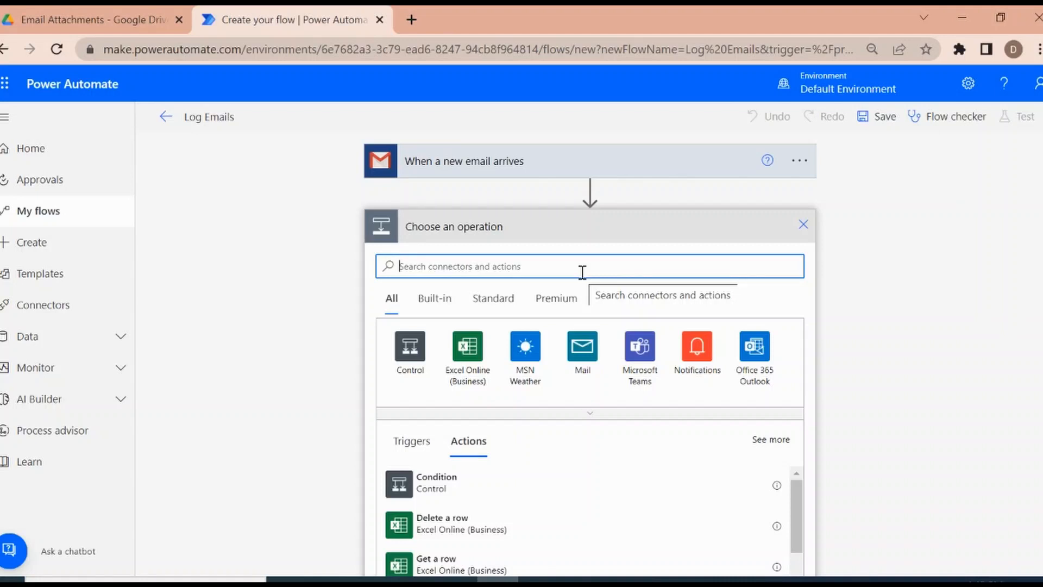
Step: Switch to Google Drive and open the Email Log spreadsheet from the Email Attachments folder
click(111, 13)
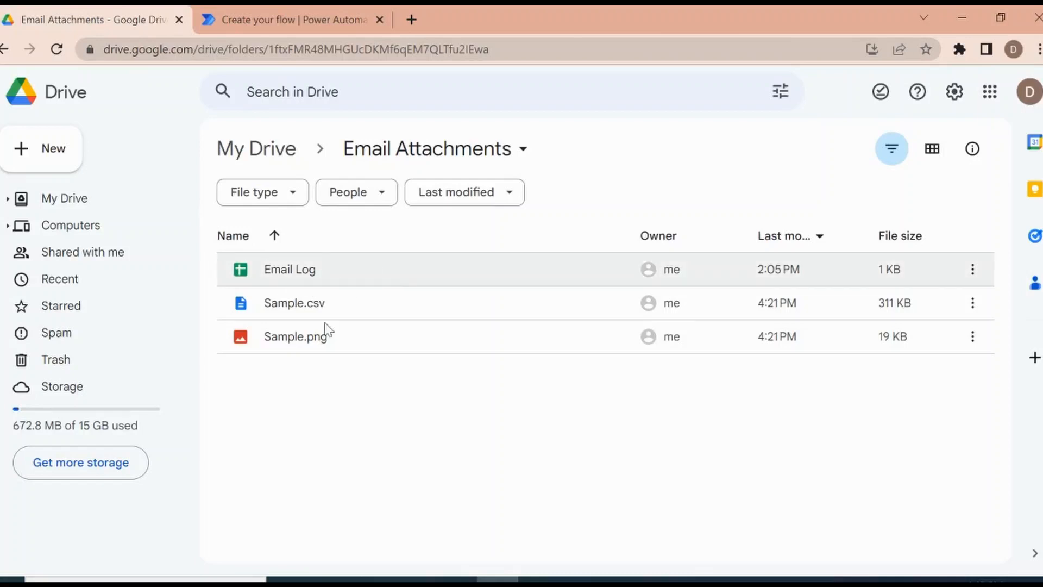
double_click(293, 270)
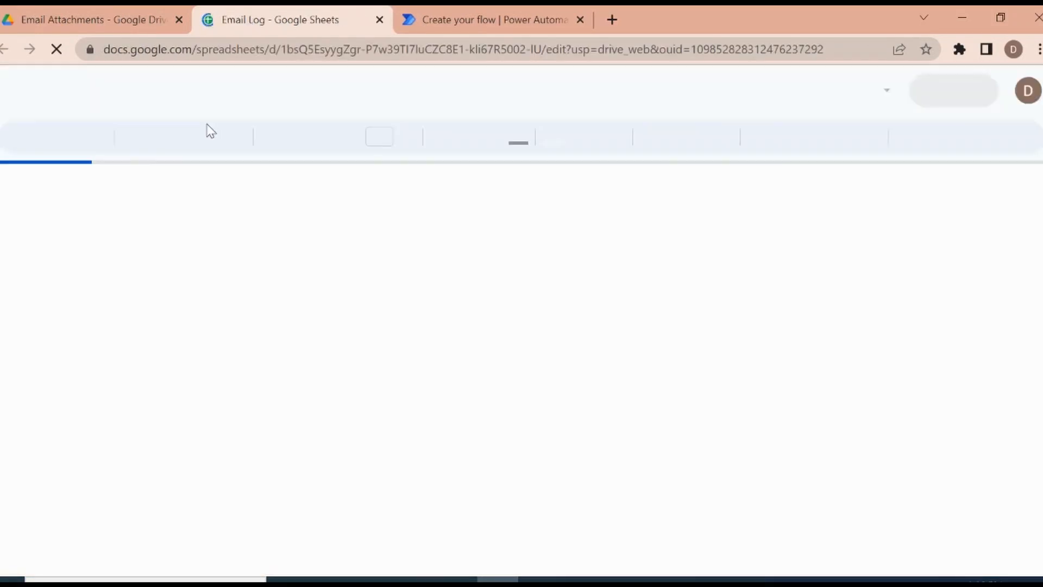
click(70, 225)
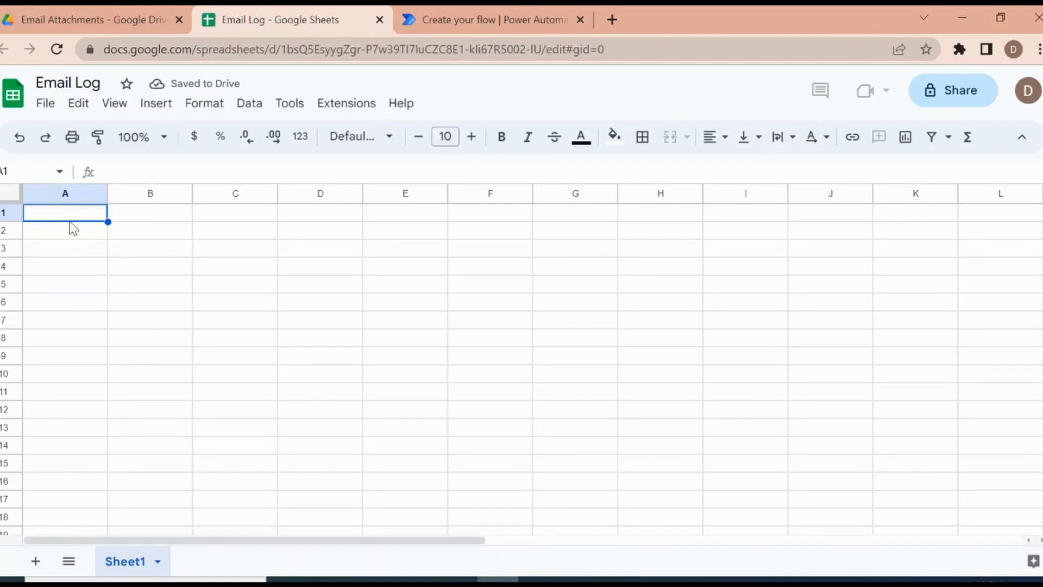
Step: Enter the column headers "Sender's Email" in A1 and "Sender's Name" in B1
text(Sender)
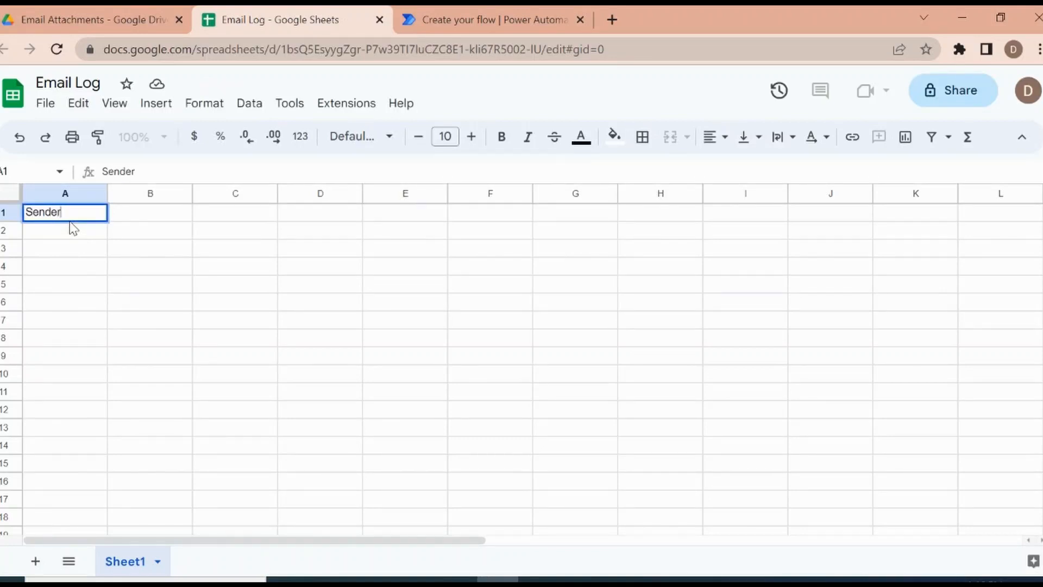
text('s Email)
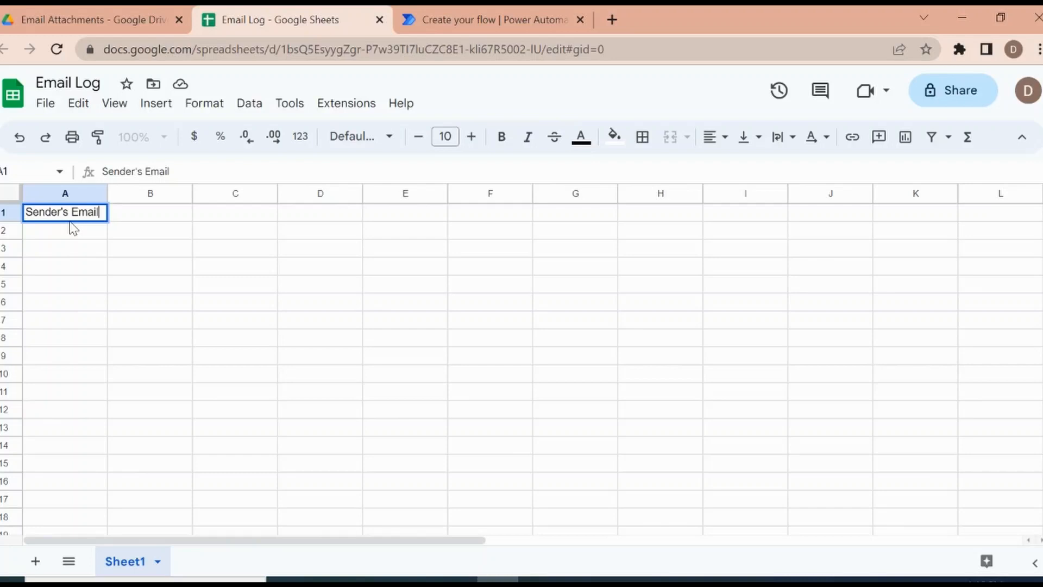
key(Tab)
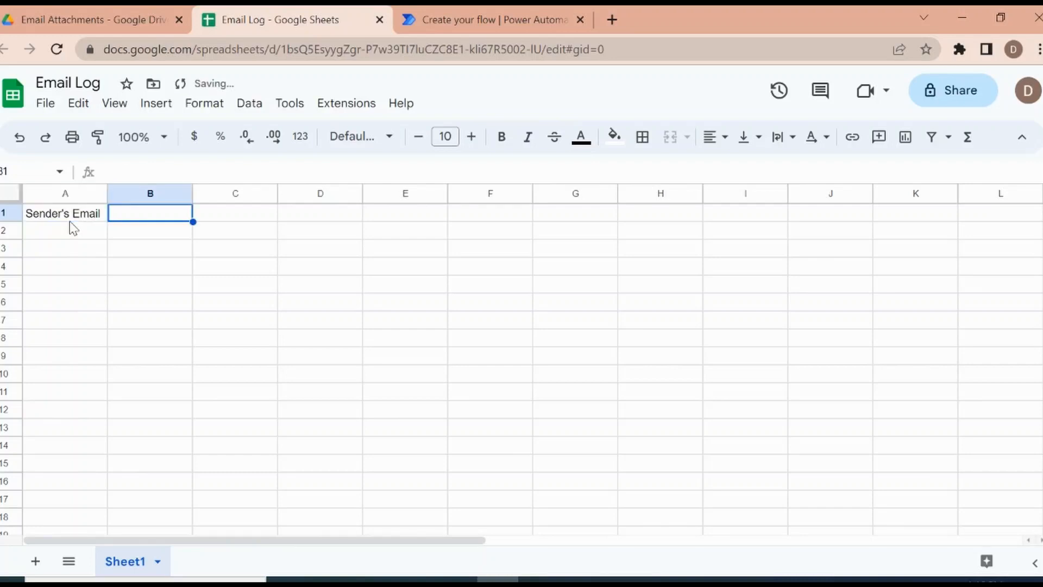
text(Sender')
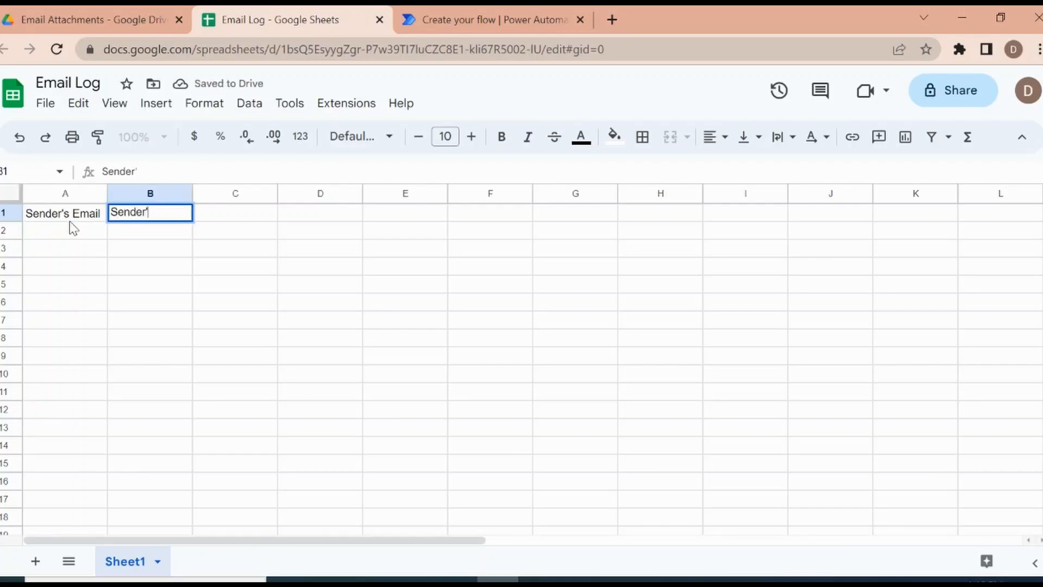
text(s Name)
key(Tab)
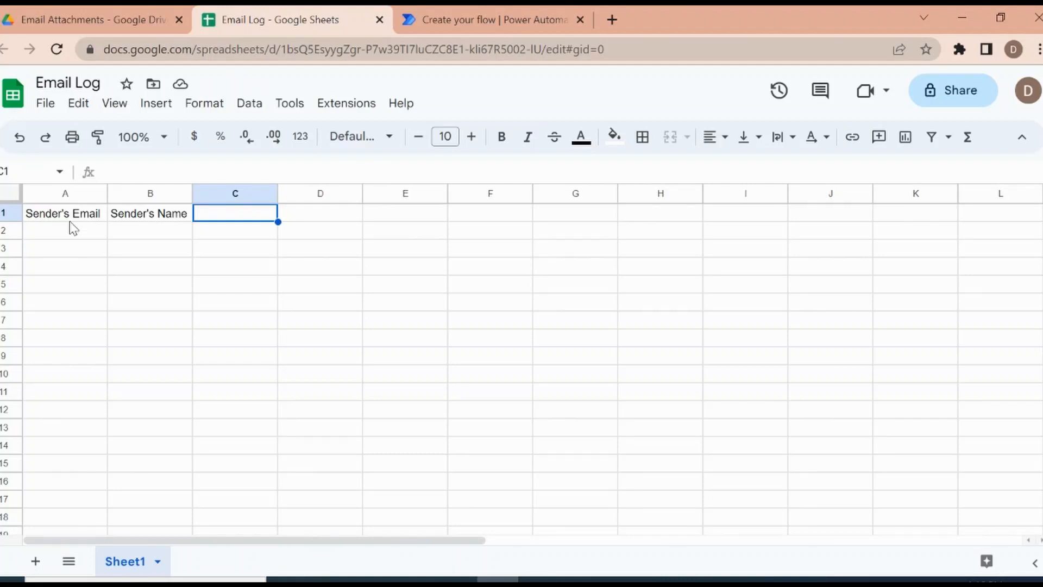
Step: Enter the column headers "To" in C1, "CC" in D1 and "BB" in E1
text(To)
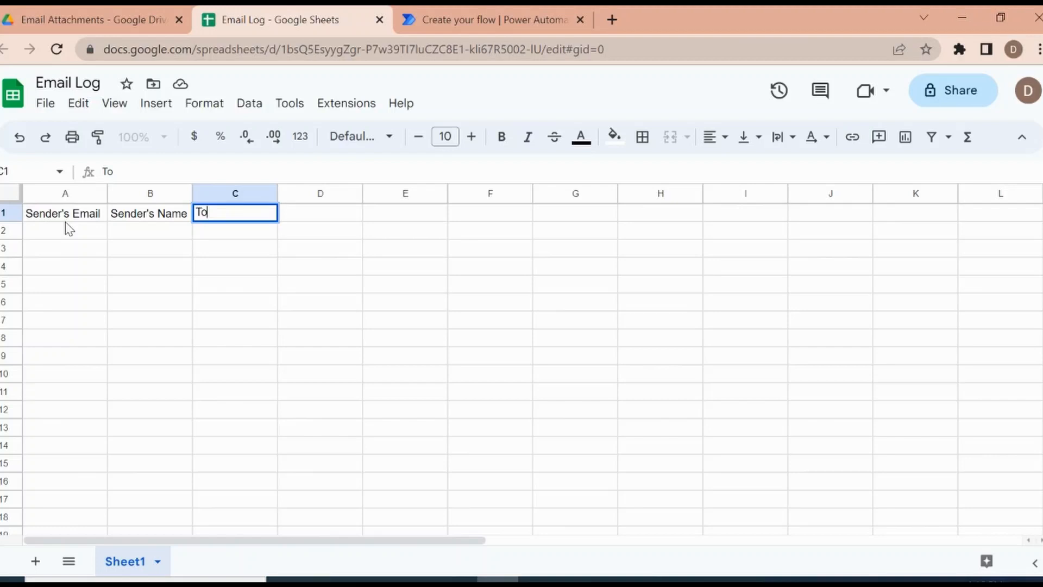
key(Tab)
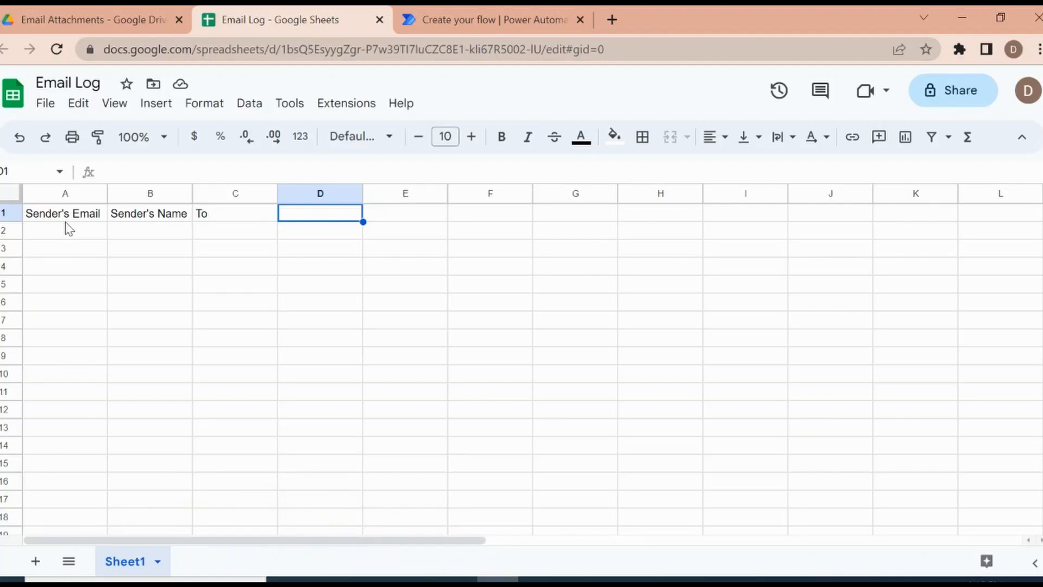
key(Left)
key(Right)
text(C)
key(BackSpace)
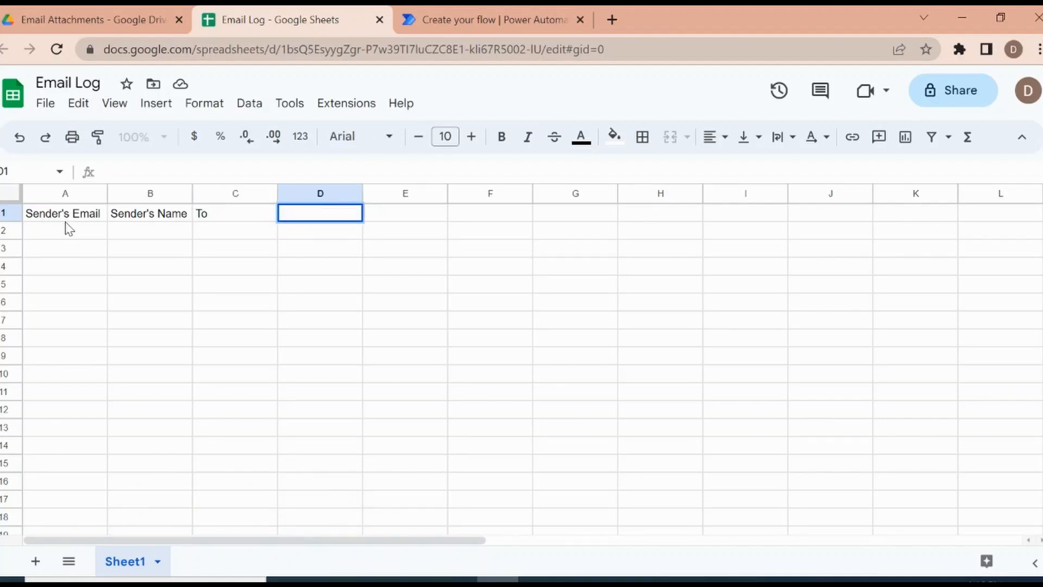
text(CC)
key(Tab)
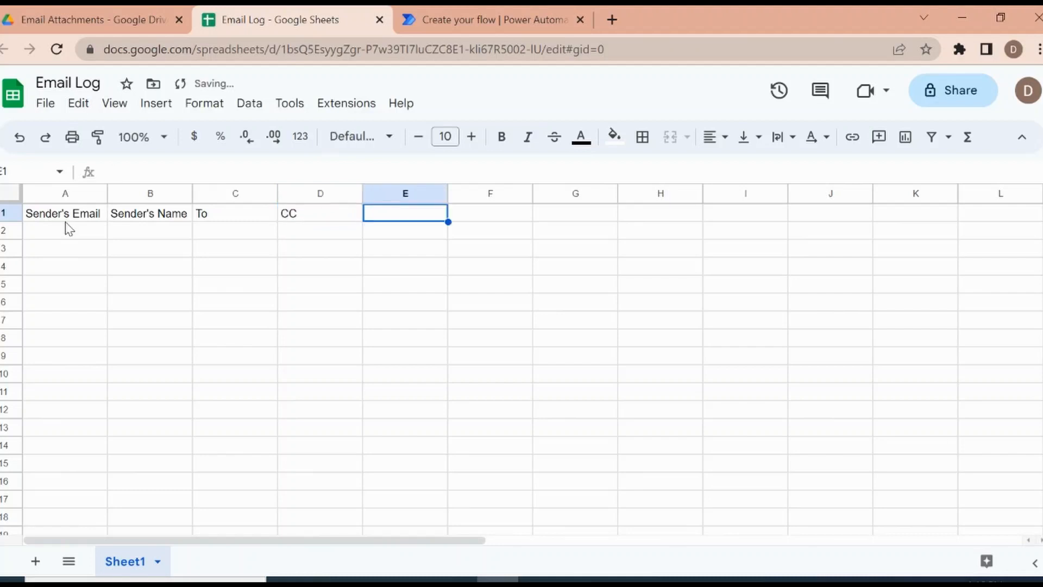
text(BBB)
key(BackSpace)
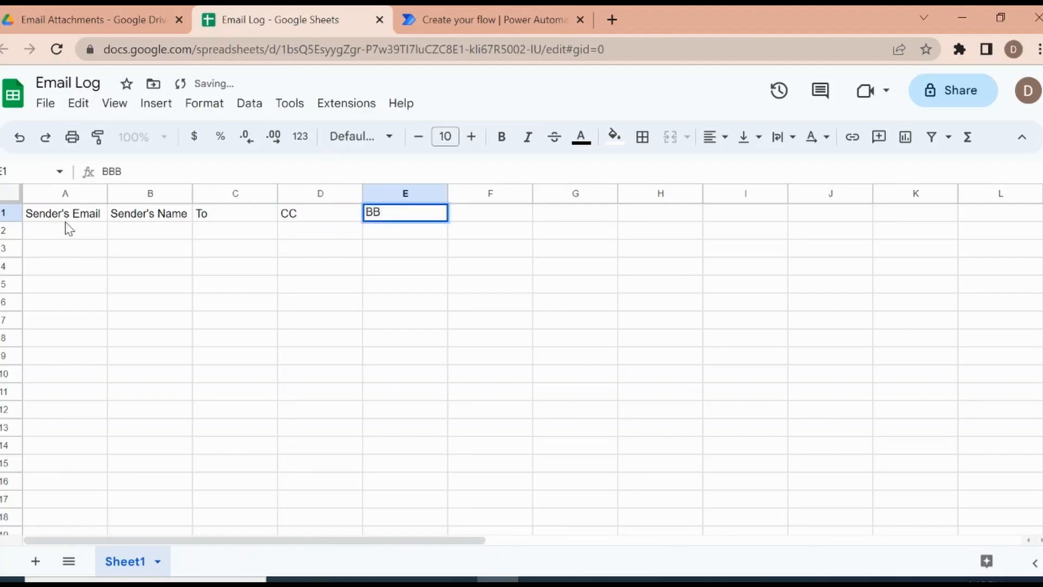
key(Tab)
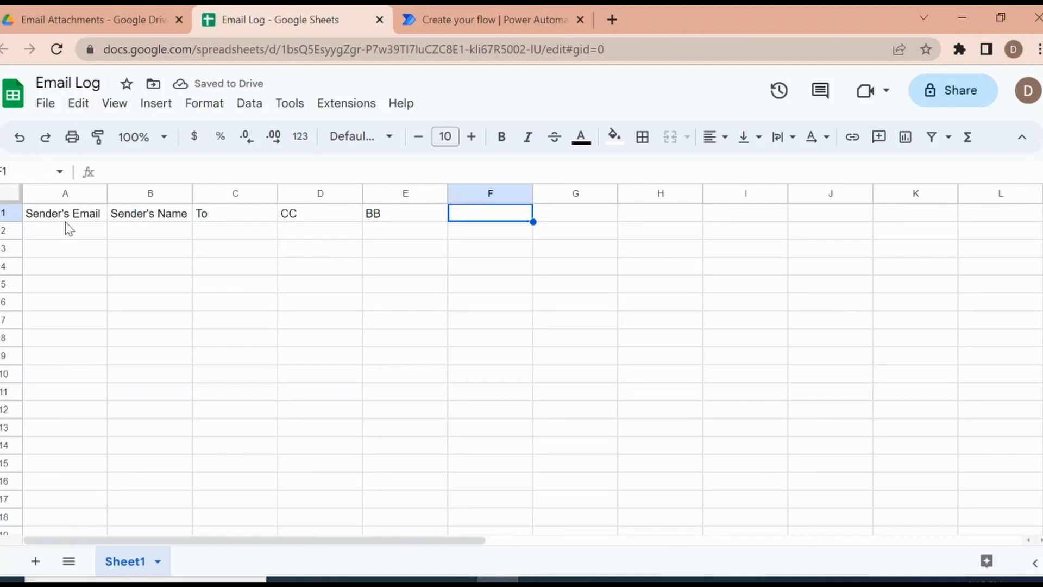
Step: Enter the column headers "Subject" in F1, "Body" in G1 and "DateTime" in H1
text(Sub)
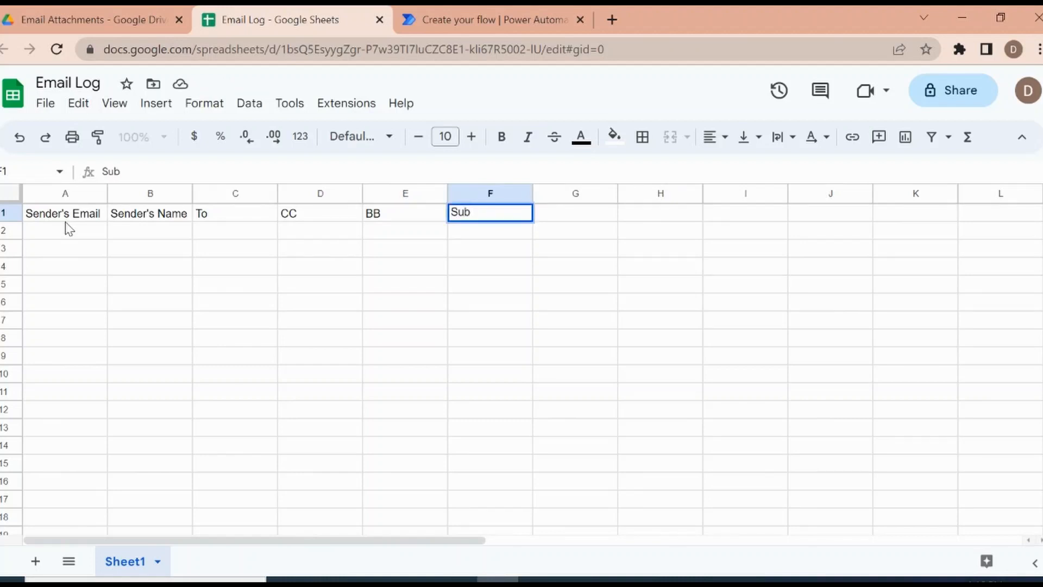
text(ject)
key(Tab)
text(Body)
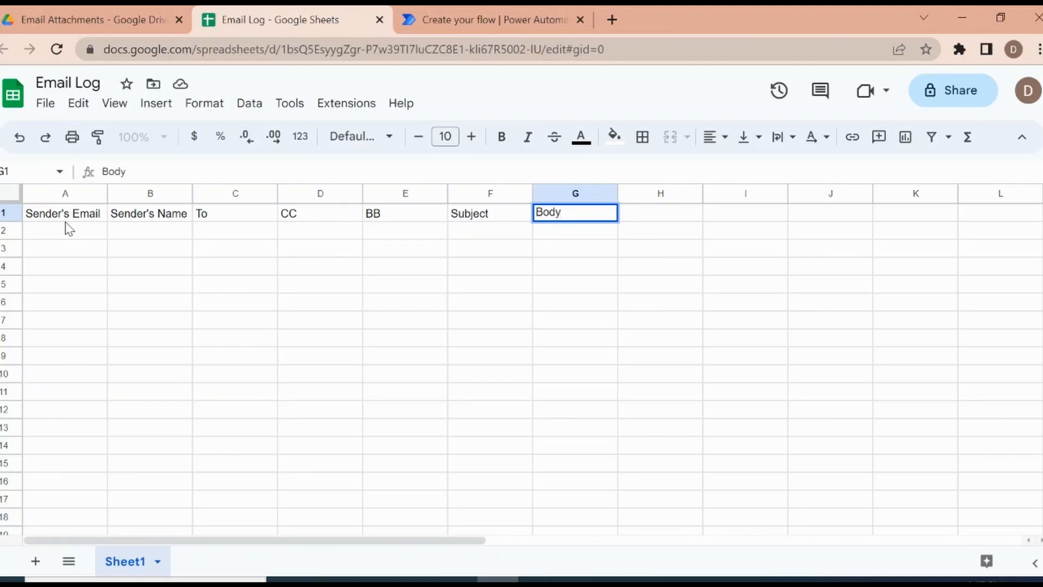
key(Tab)
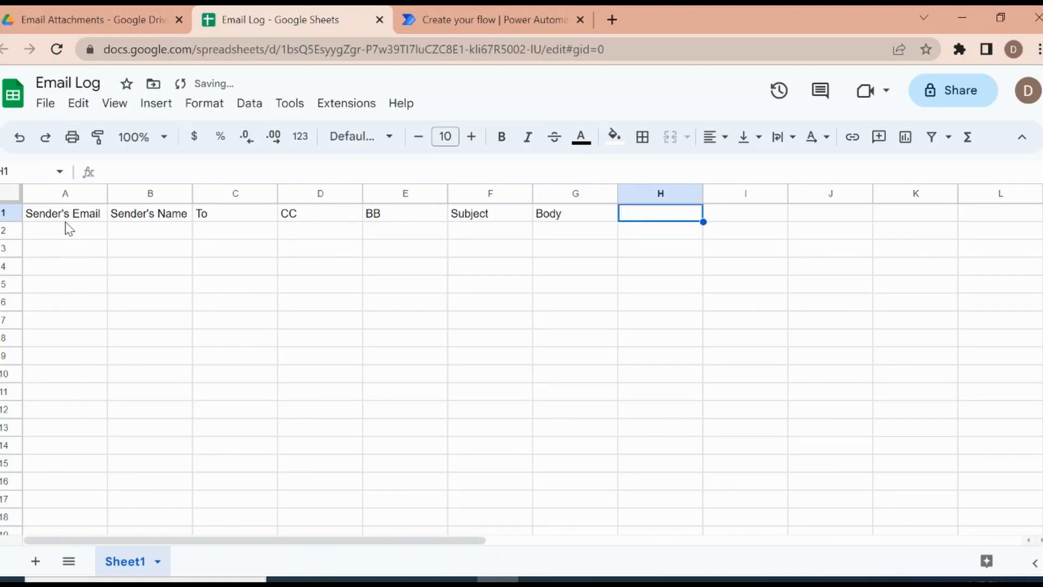
text(Dat)
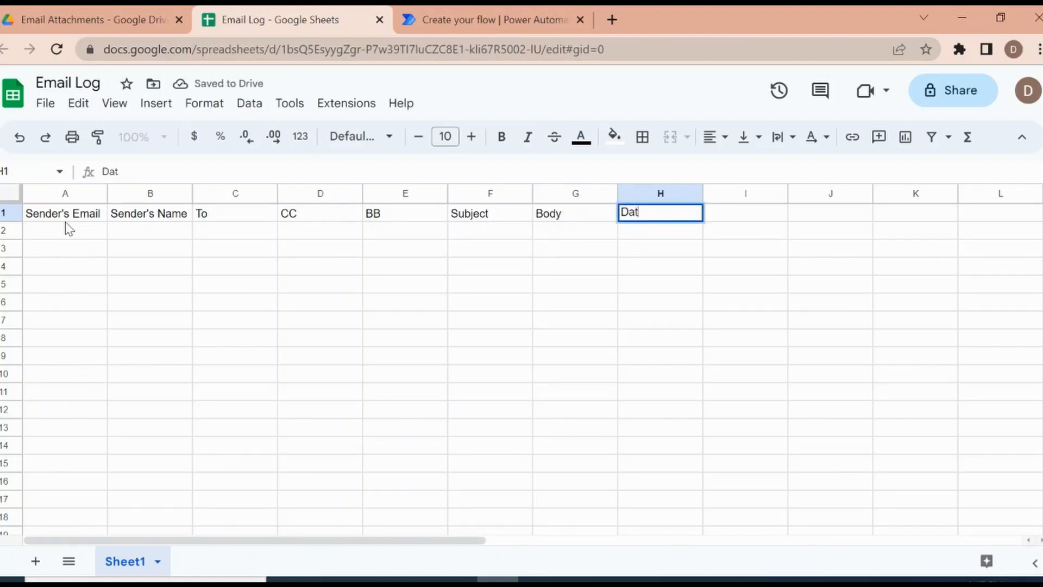
text(eTime)
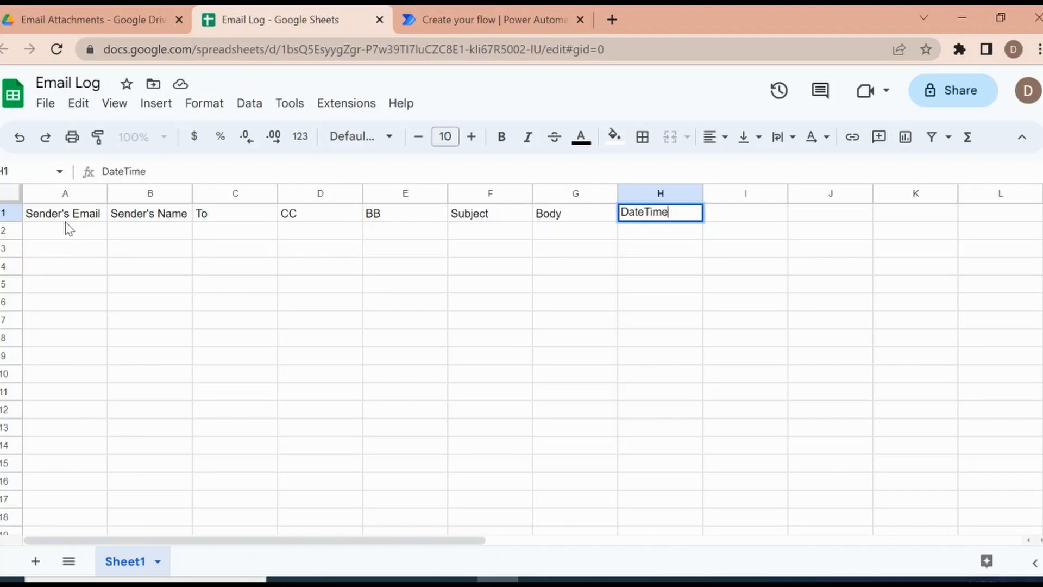
key(Return)
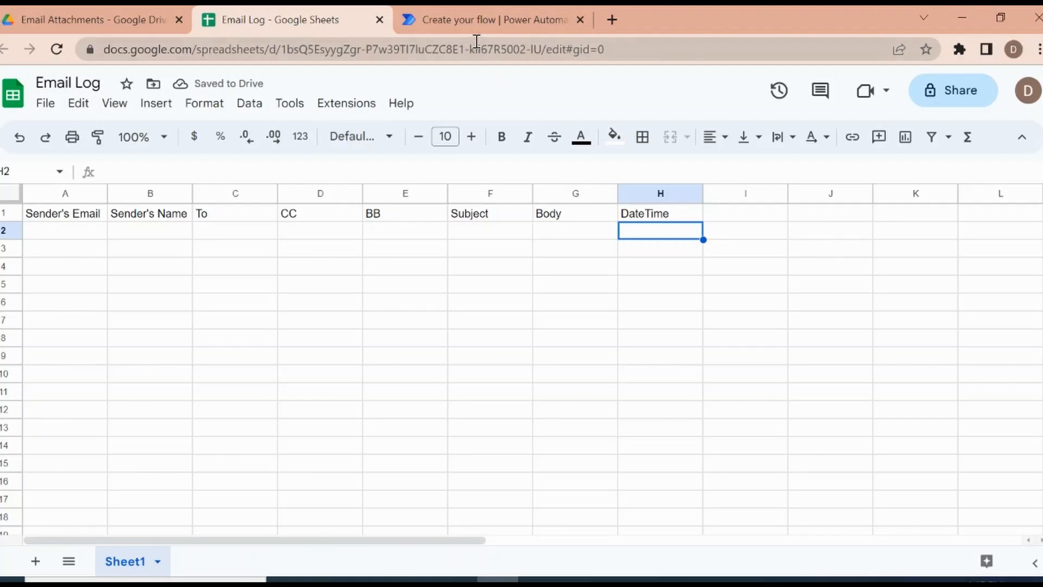
Step: Switch to the Power Automate flow, search the operations for "Sheet" and open the Google Sheets connector's actions
click(476, 18)
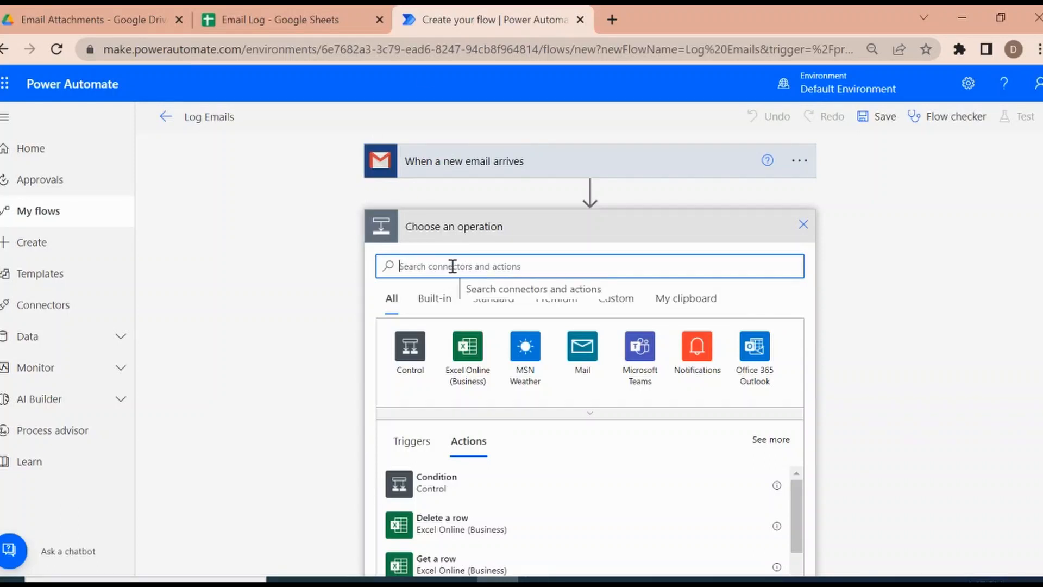
text(S)
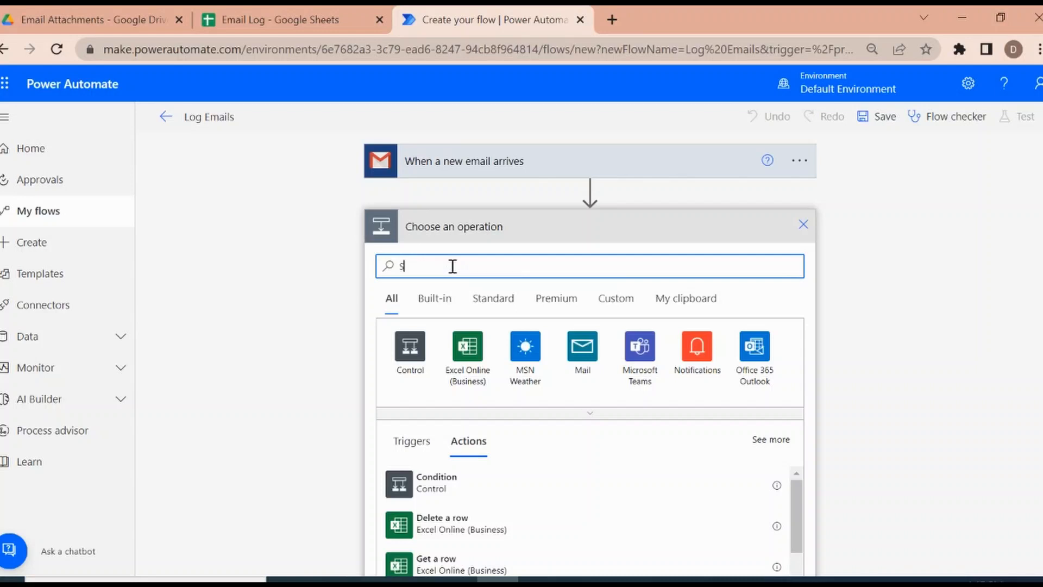
text(heet)
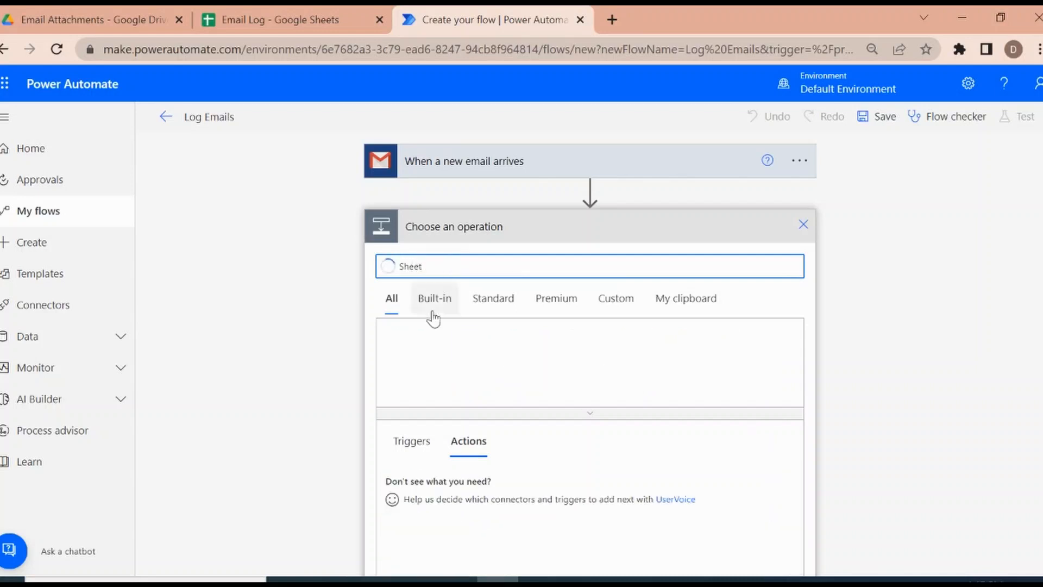
click(411, 350)
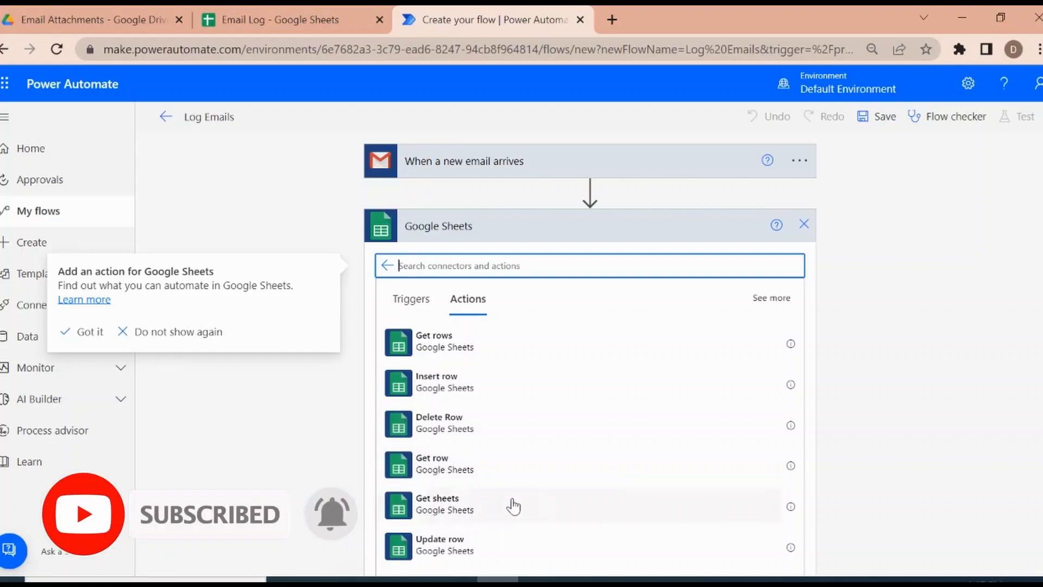
drag(1042, 373, 1042, 492)
scroll(1035, 477, up, 3)
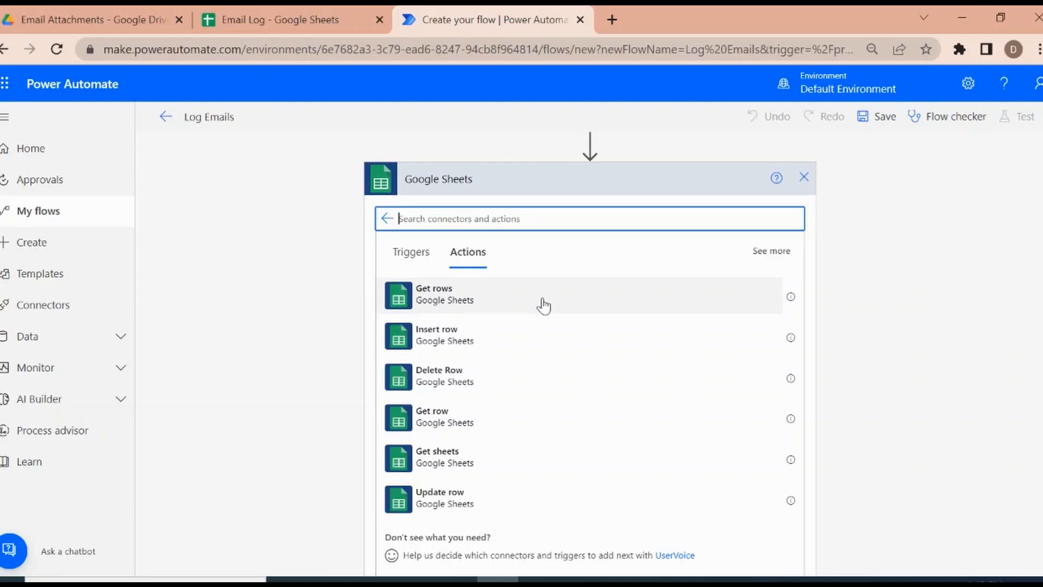
Step: Review the headers in the Email Log spreadsheet, and add the Google Sheets Insert row action to the flow
click(298, 22)
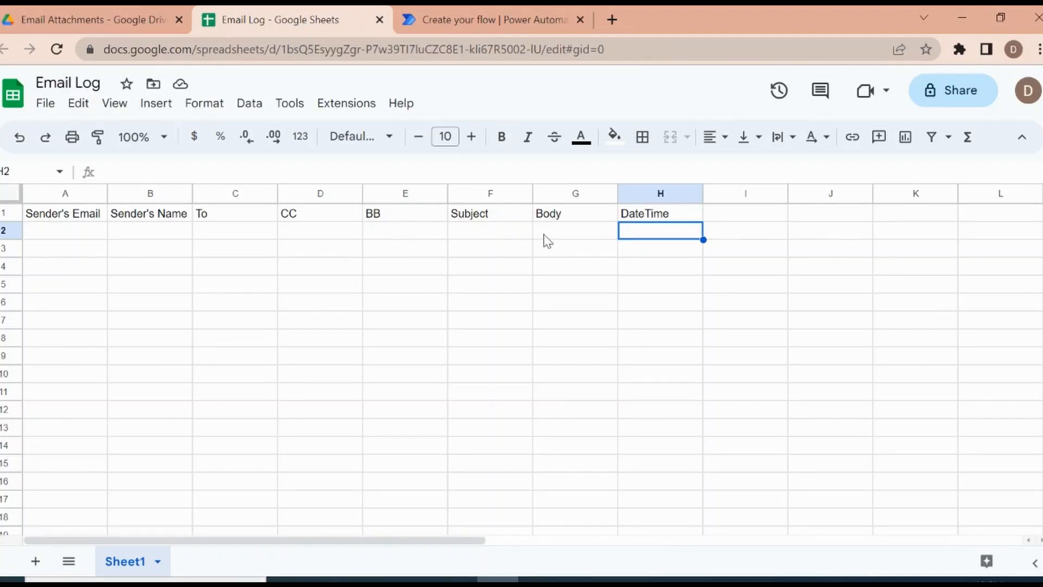
click(472, 23)
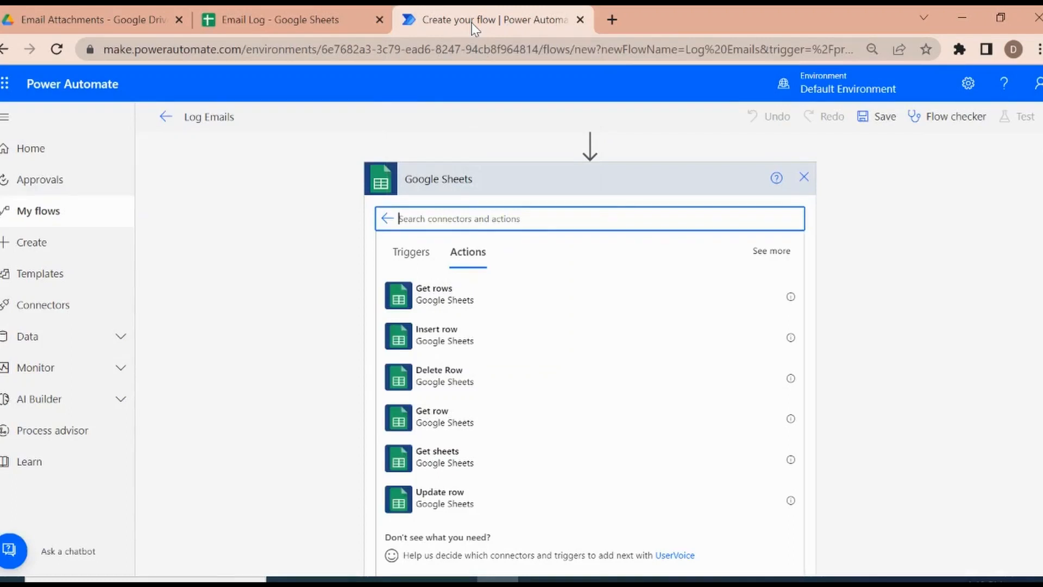
click(287, 13)
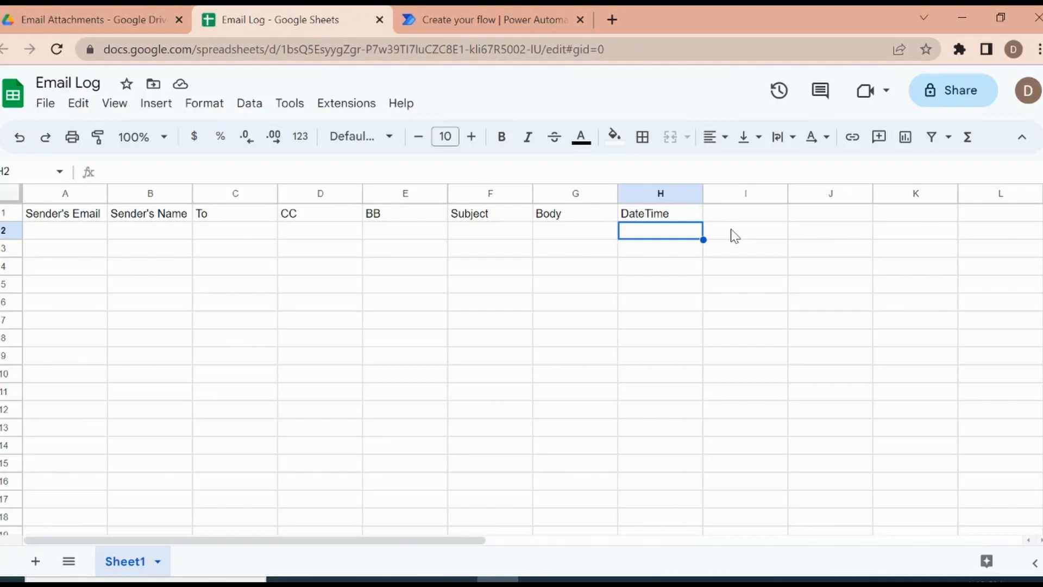
click(570, 18)
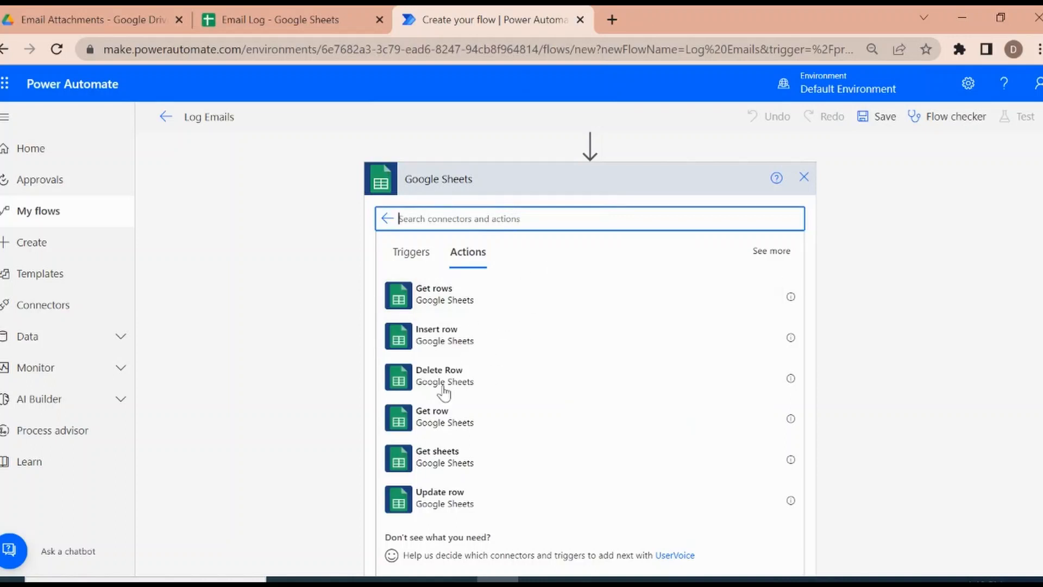
click(464, 338)
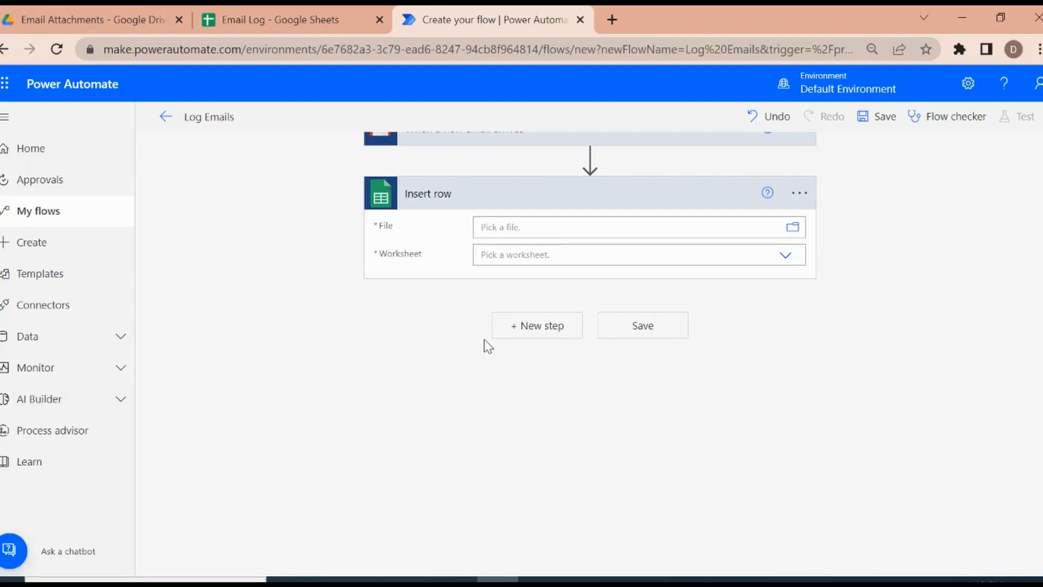
Step: Set the Insert row action's file to Email Log from the Email Attachments folder in GoogleDrive
click(533, 231)
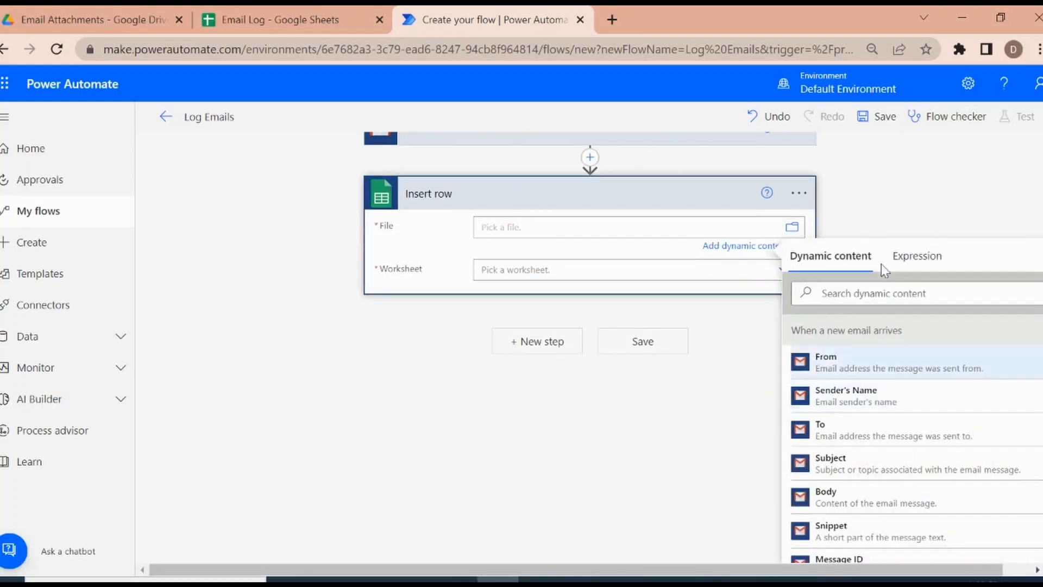
click(793, 228)
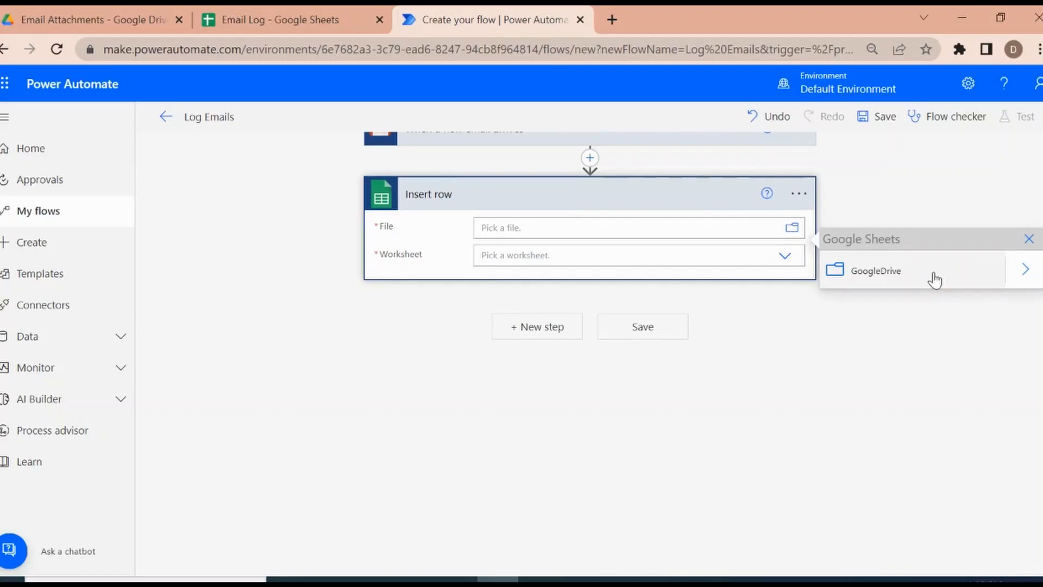
click(1026, 274)
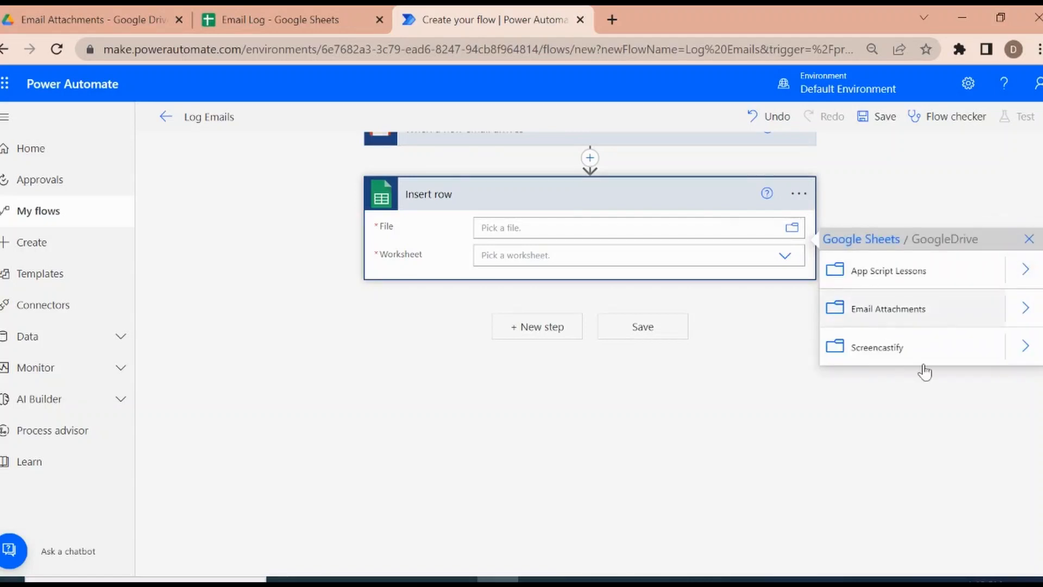
click(887, 325)
click(1026, 308)
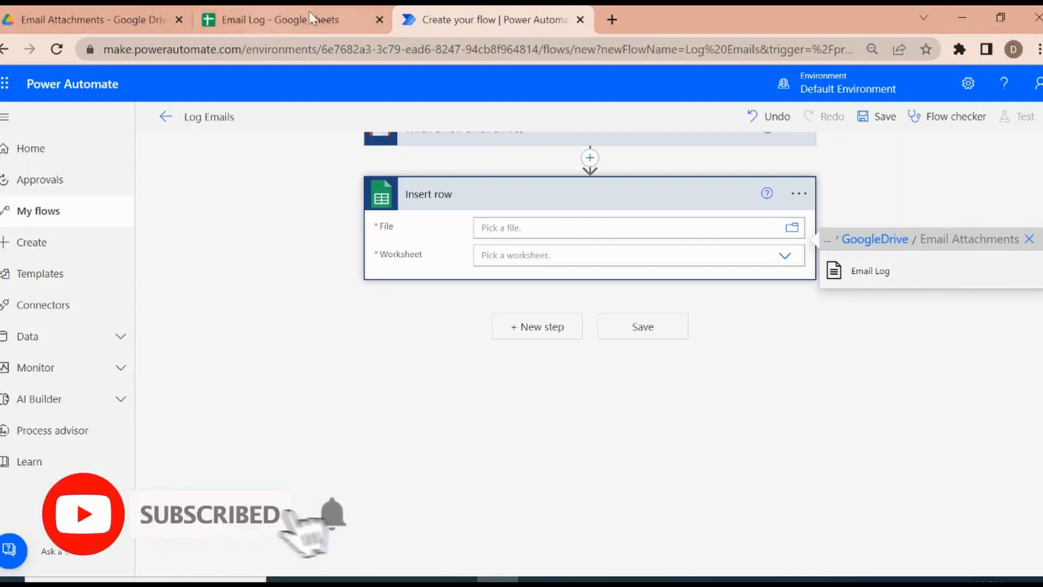
click(278, 19)
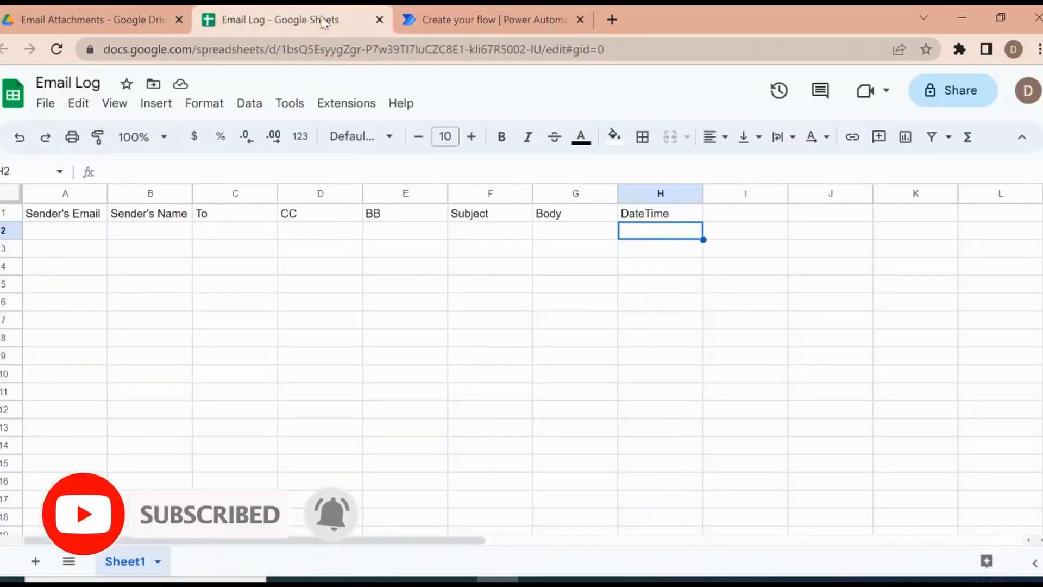
click(411, 20)
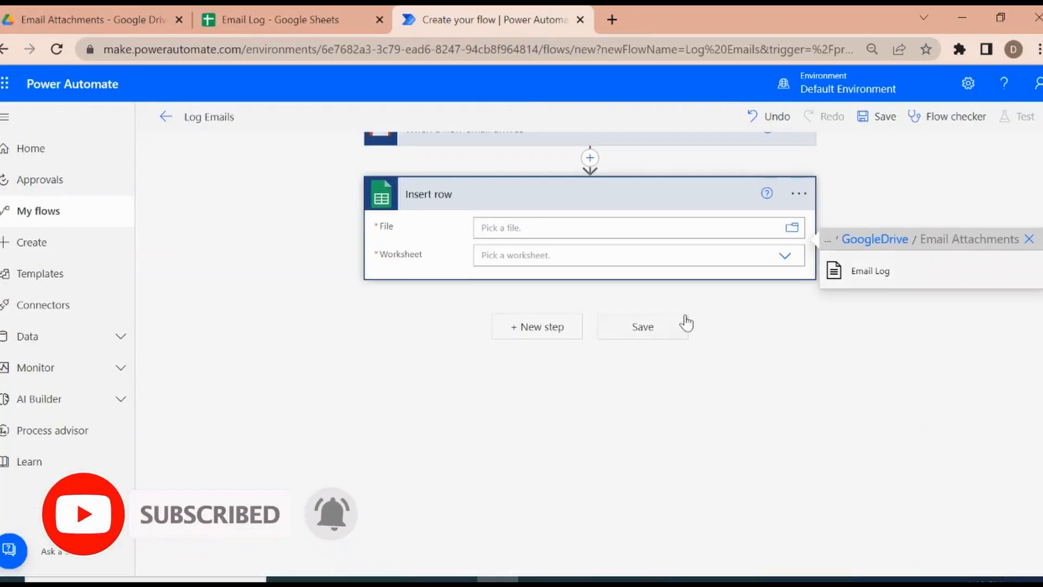
click(864, 273)
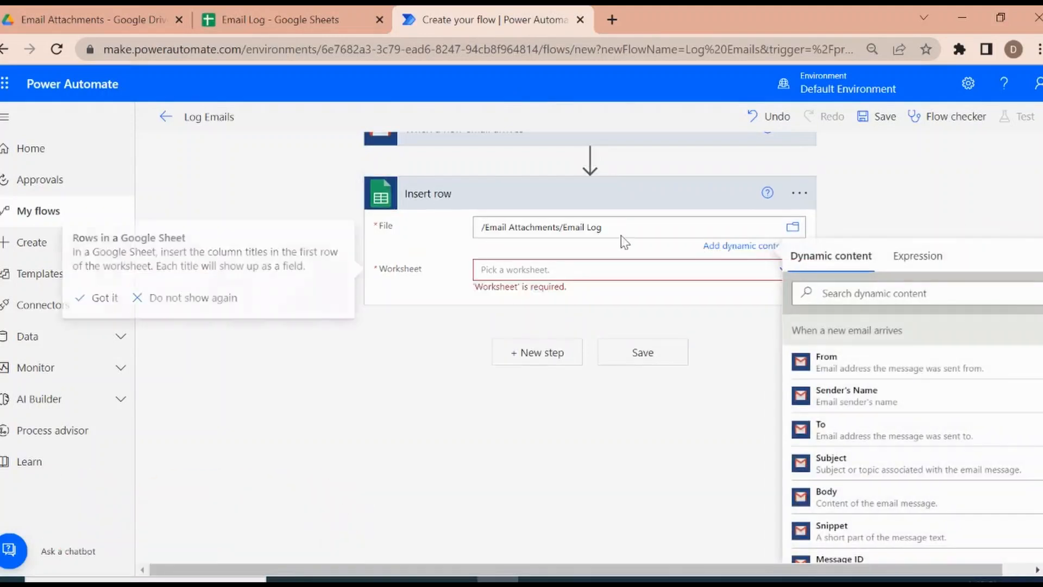
Step: Check the sheet name in the Email Log spreadsheet and set the Insert row action's worksheet to Sheet1
click(536, 270)
click(250, 27)
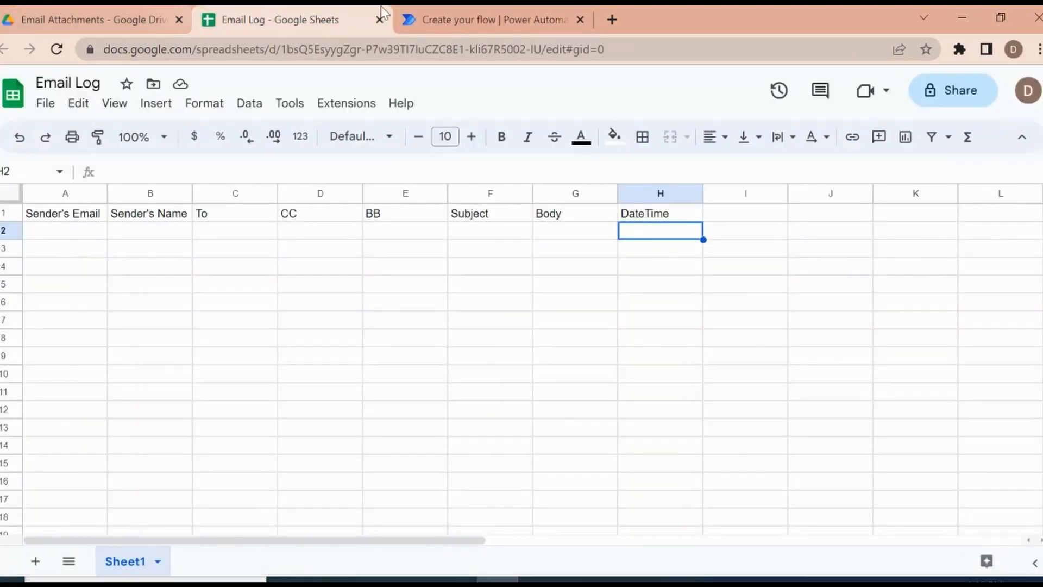
click(480, 12)
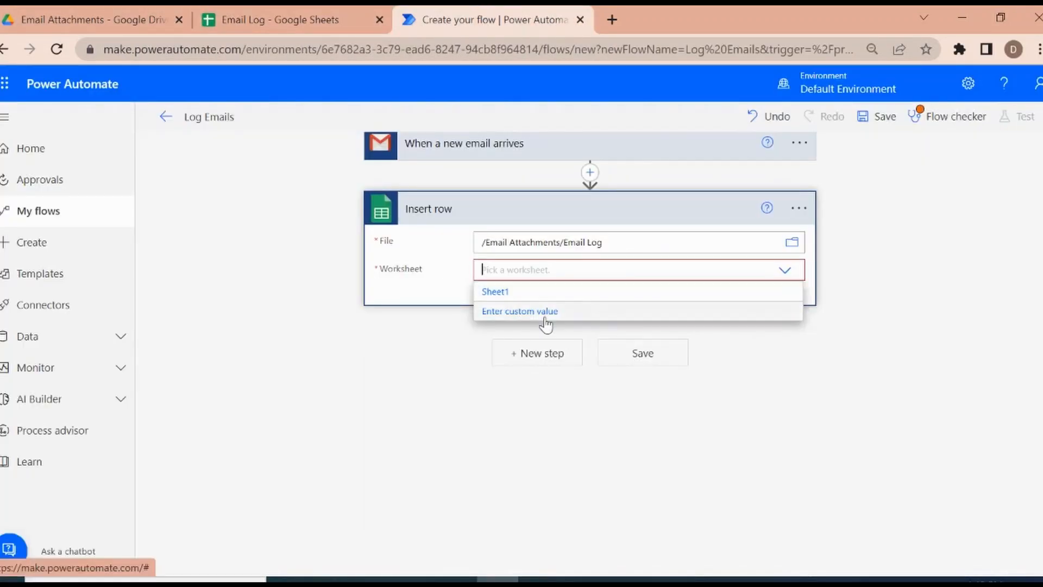
click(539, 292)
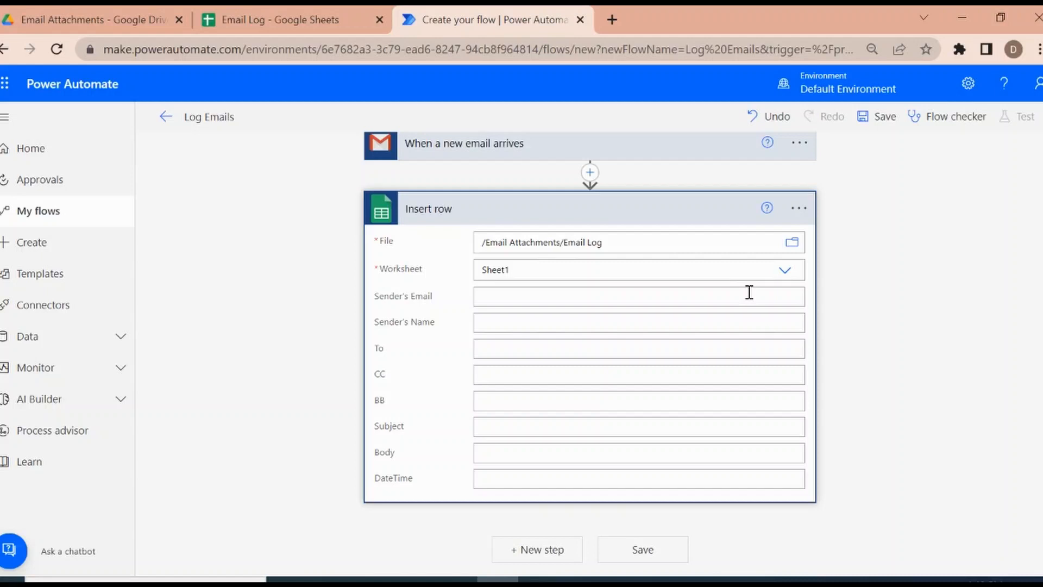
Step: Compare the column headers in the Email Log spreadsheet with the fields of the Insert row action
click(293, 16)
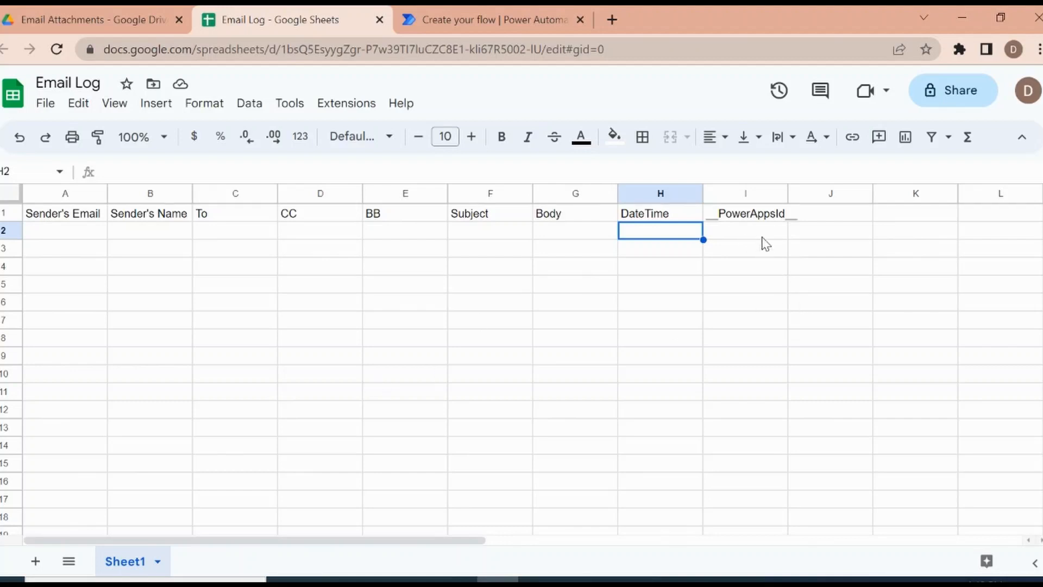
click(492, 18)
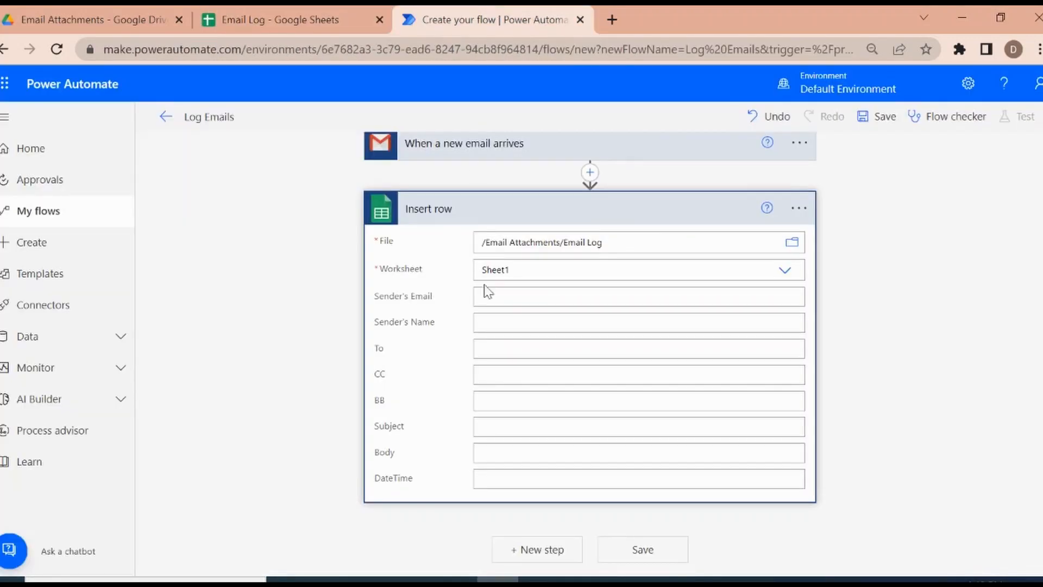
click(289, 16)
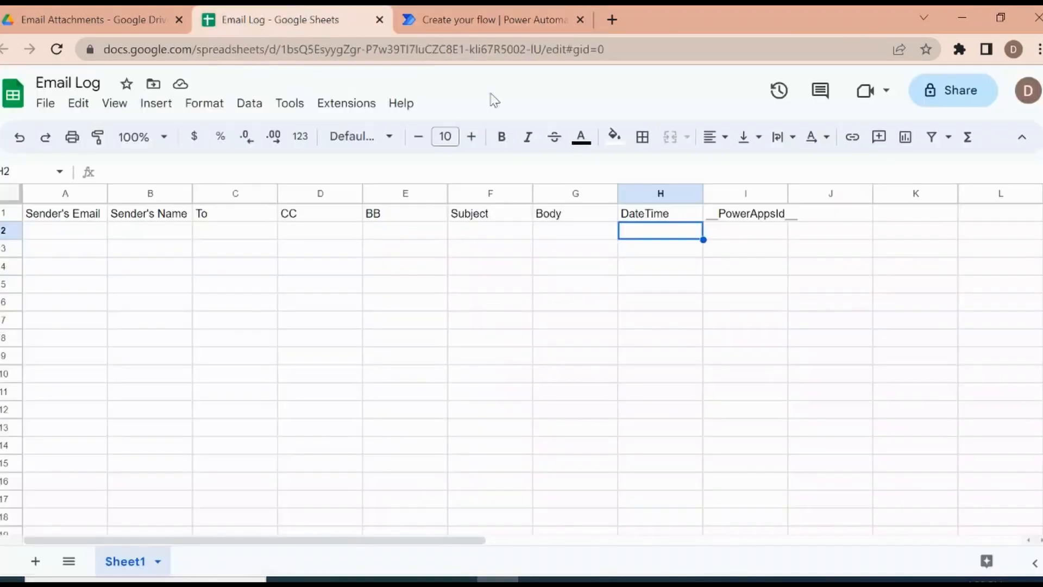
click(537, 16)
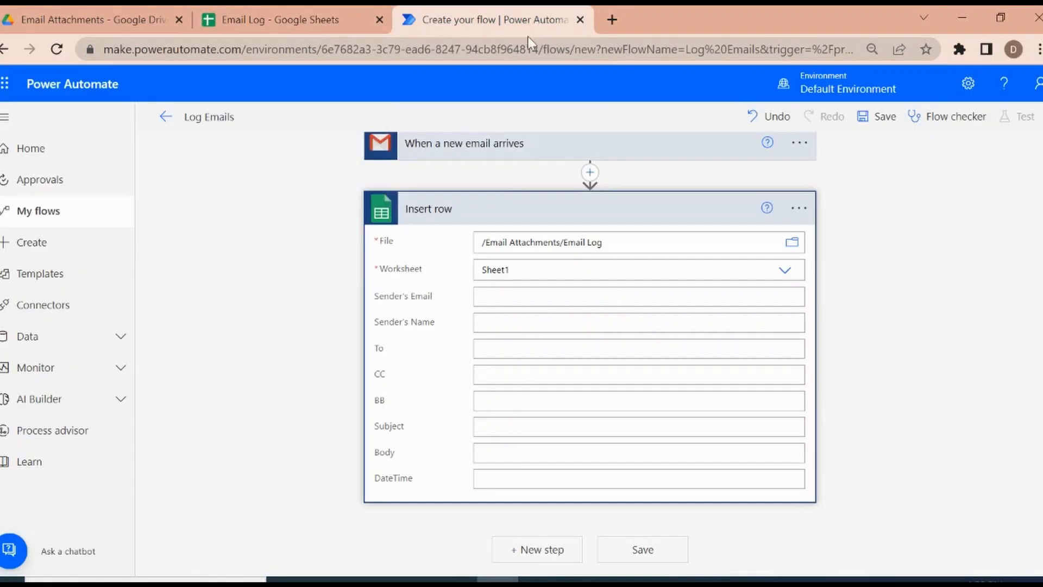
click(269, 14)
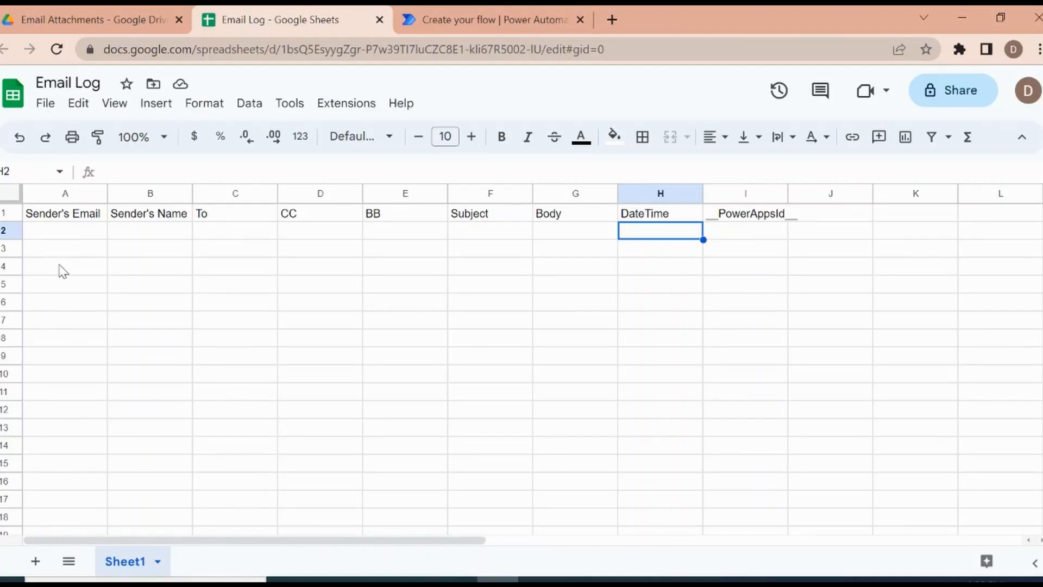
click(474, 14)
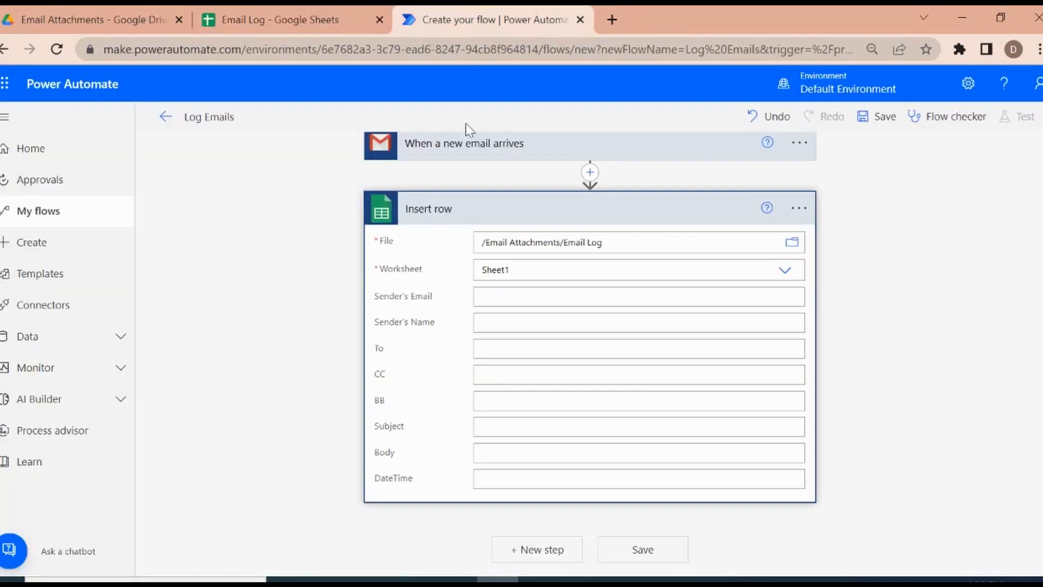
Step: Map the Insert row action's Sender's Email field to the From dynamic content of the incoming email
click(509, 293)
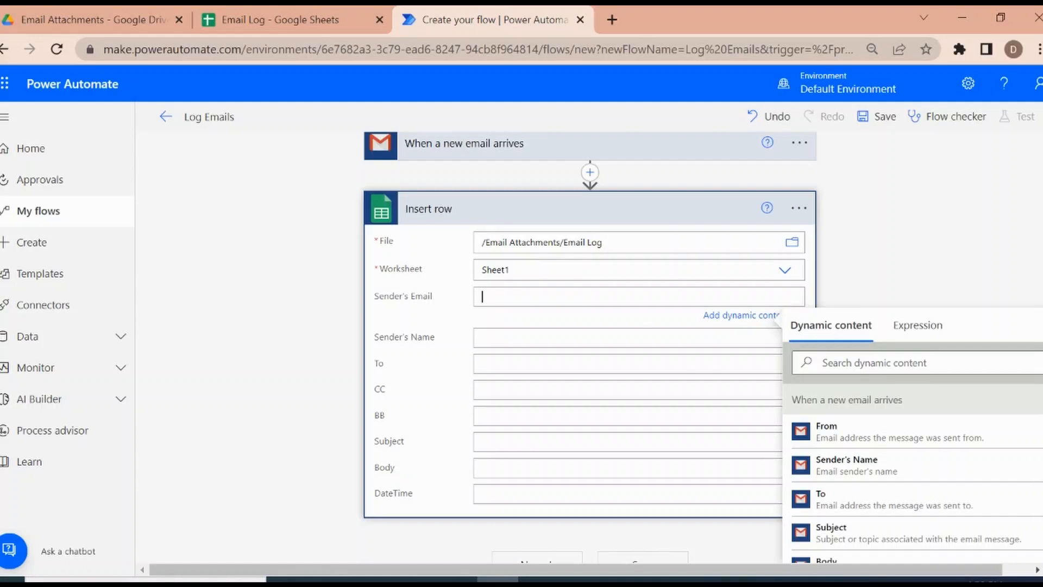
scroll(582, 220, down, 2)
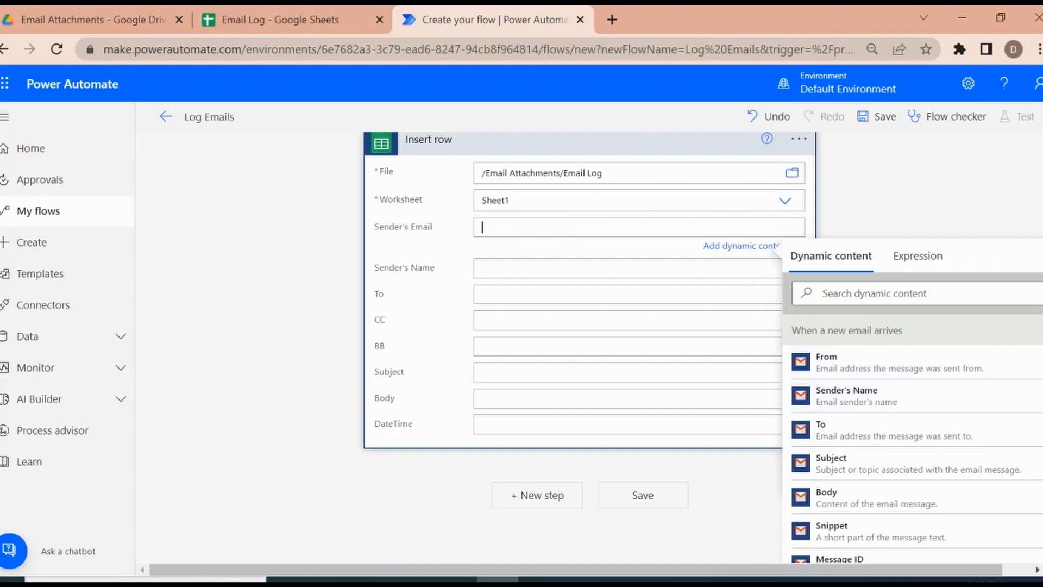
click(1042, 399)
drag(1042, 399, 1042, 426)
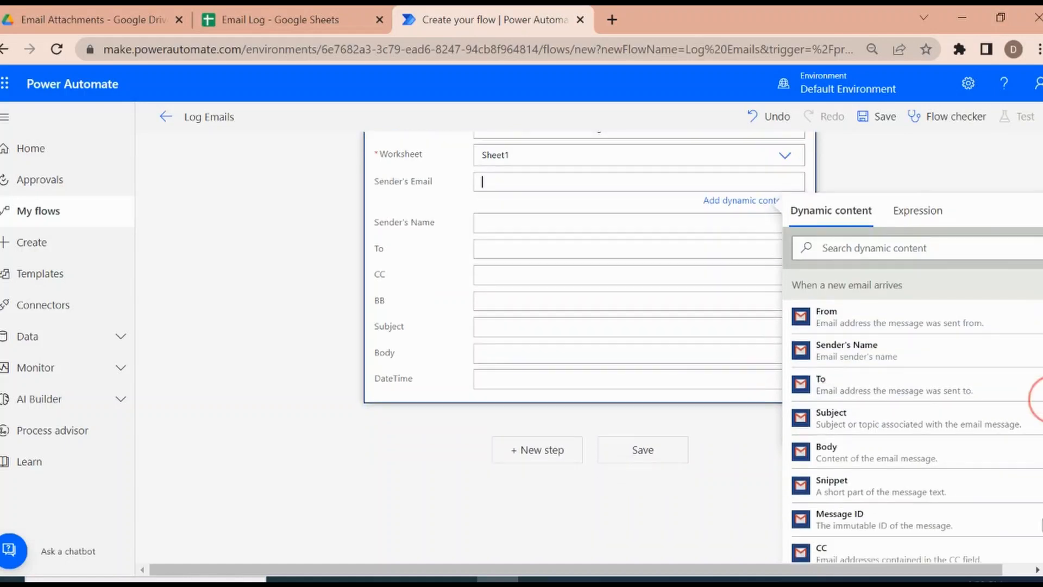
drag(1040, 496, 1035, 356)
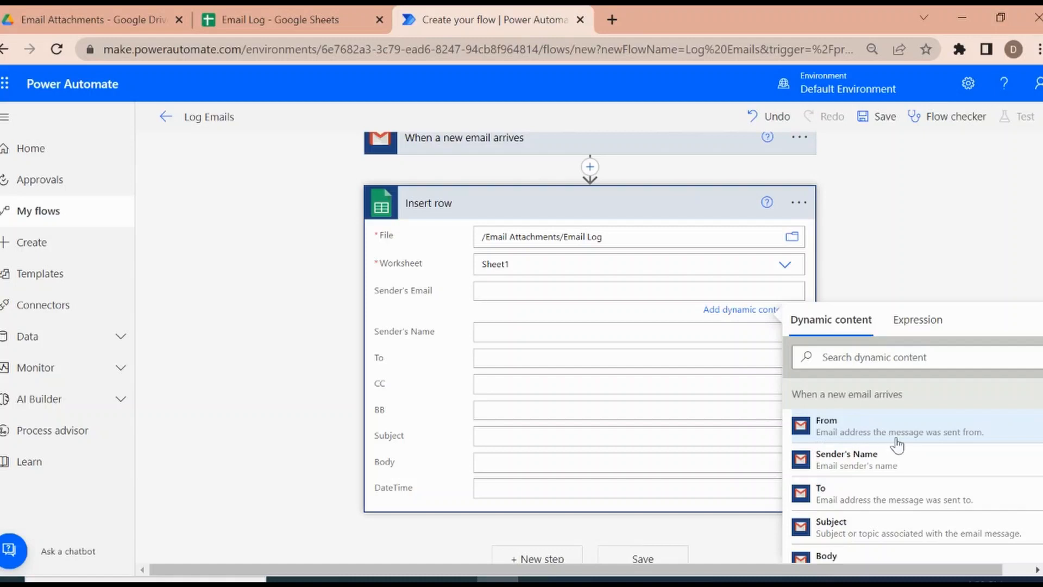
click(939, 431)
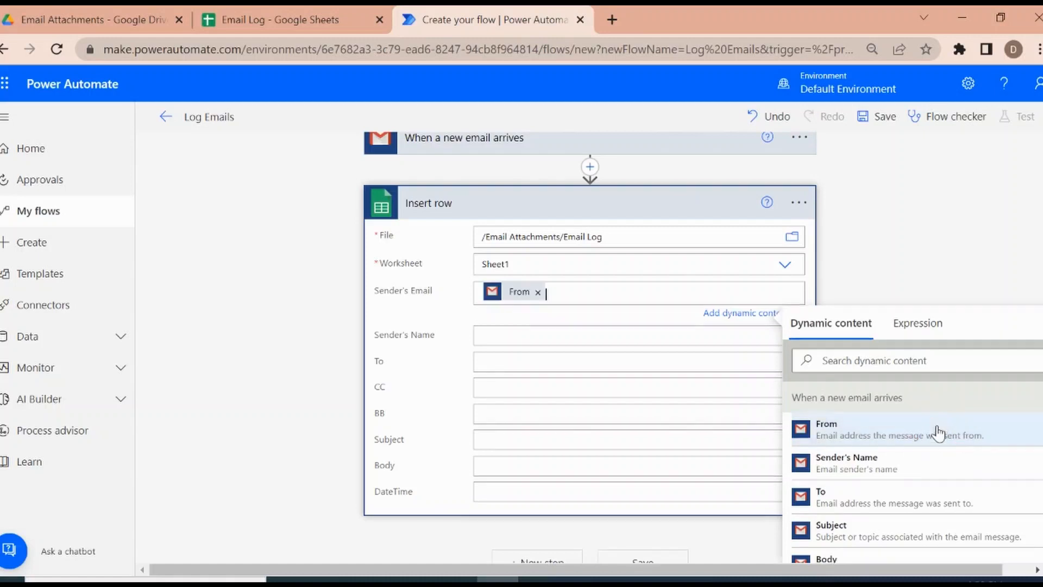
Step: Fill the Sender's Name and To fields of the Insert row action with the matching Sender's Name and To dynamic content
click(523, 334)
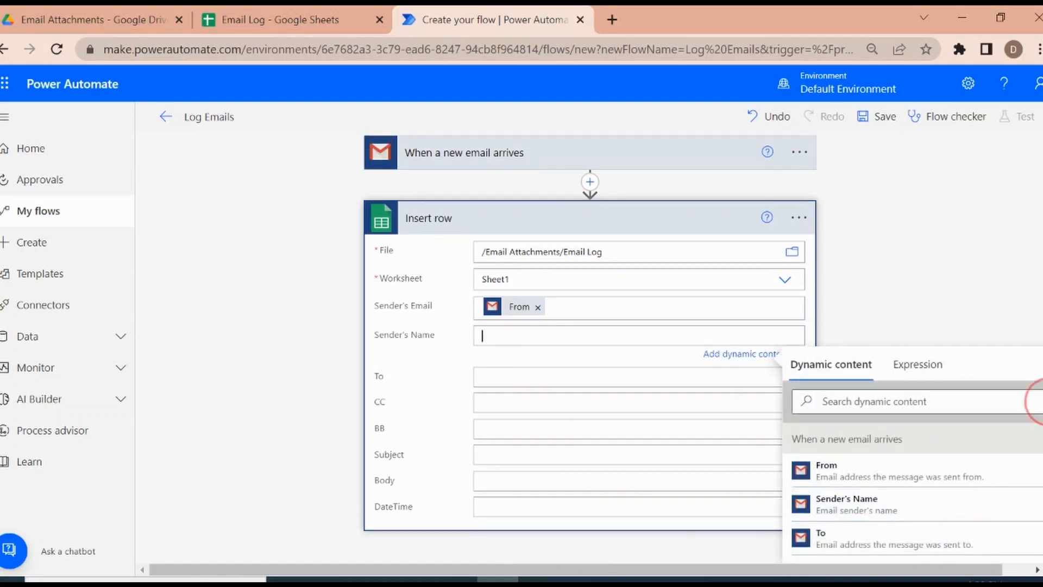
scroll(1033, 399, down, 2)
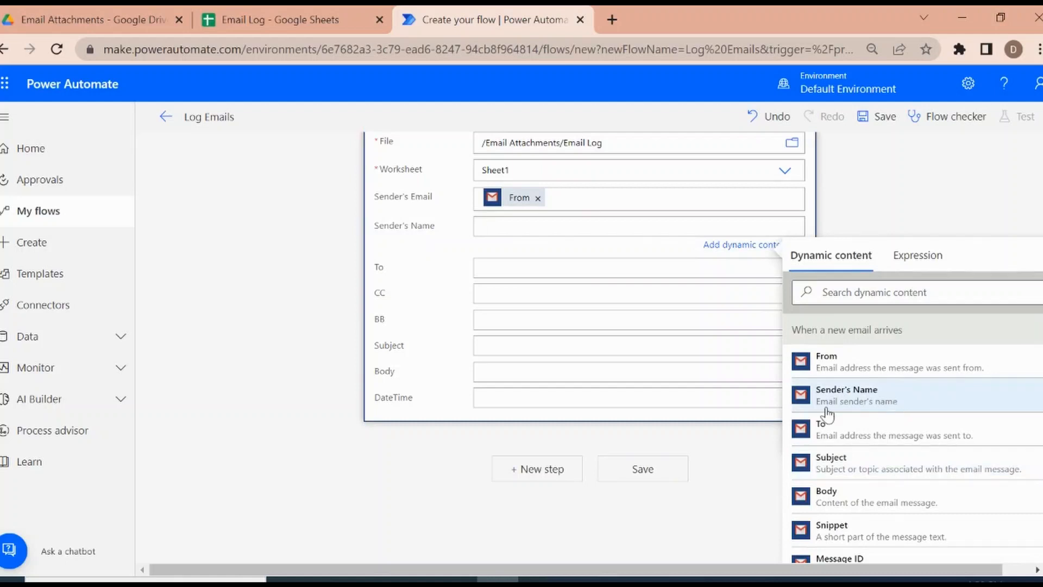
click(901, 403)
click(484, 270)
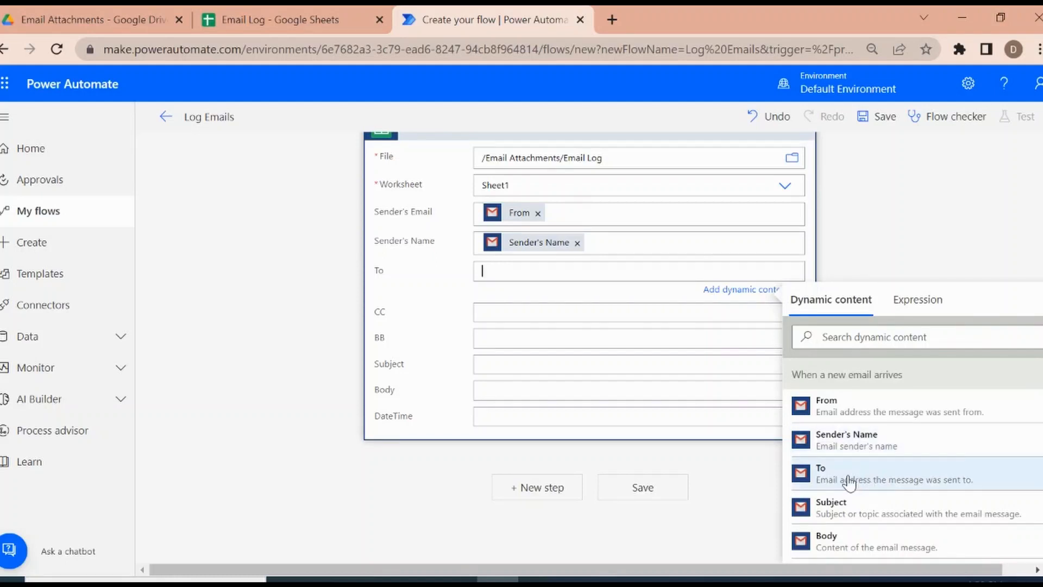
click(849, 481)
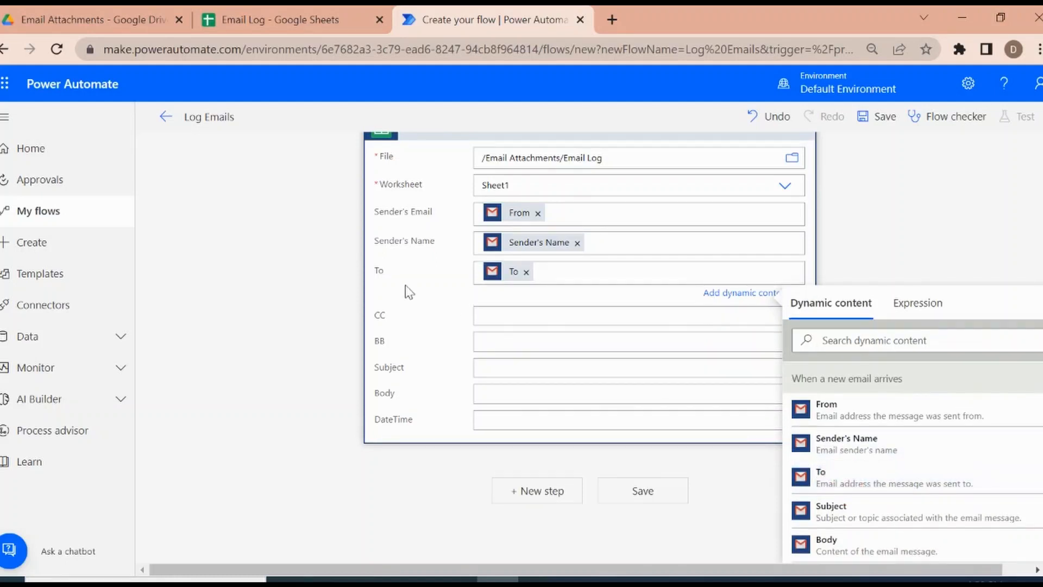
Step: Find the CC dynamic content from the email trigger and insert it in the CC field
click(509, 319)
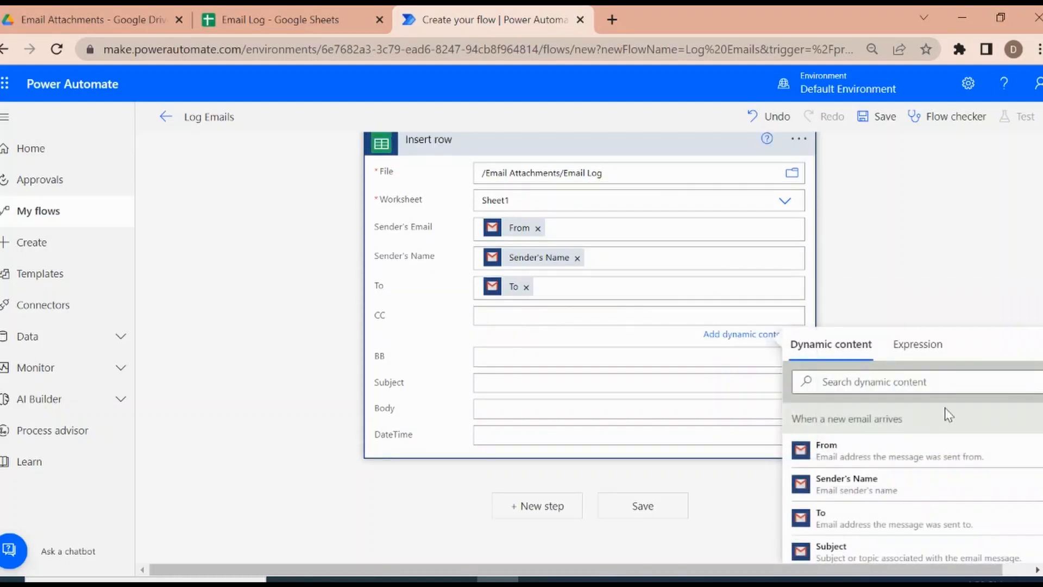
click(1028, 420)
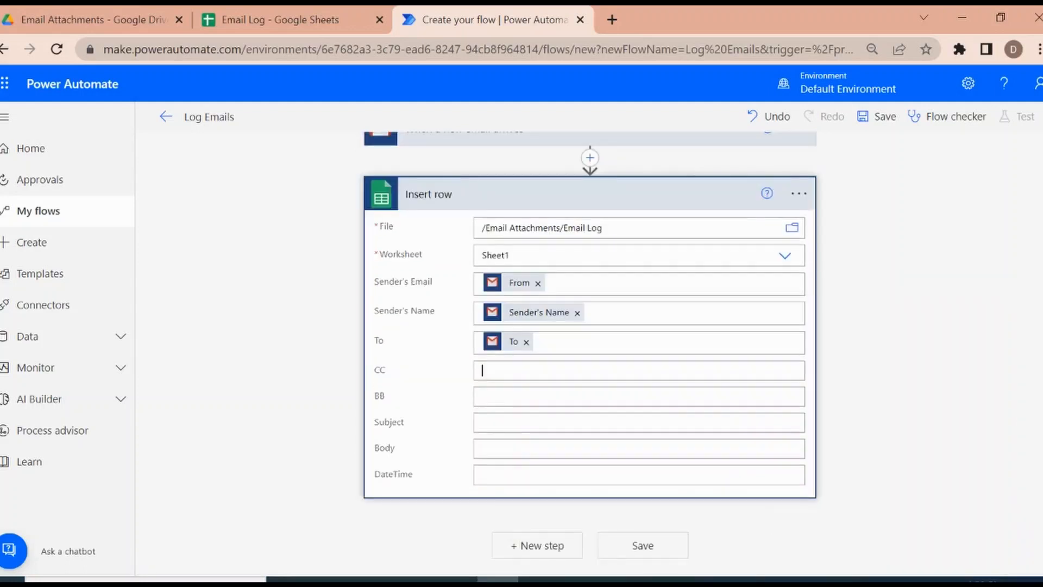
click(558, 366)
click(536, 372)
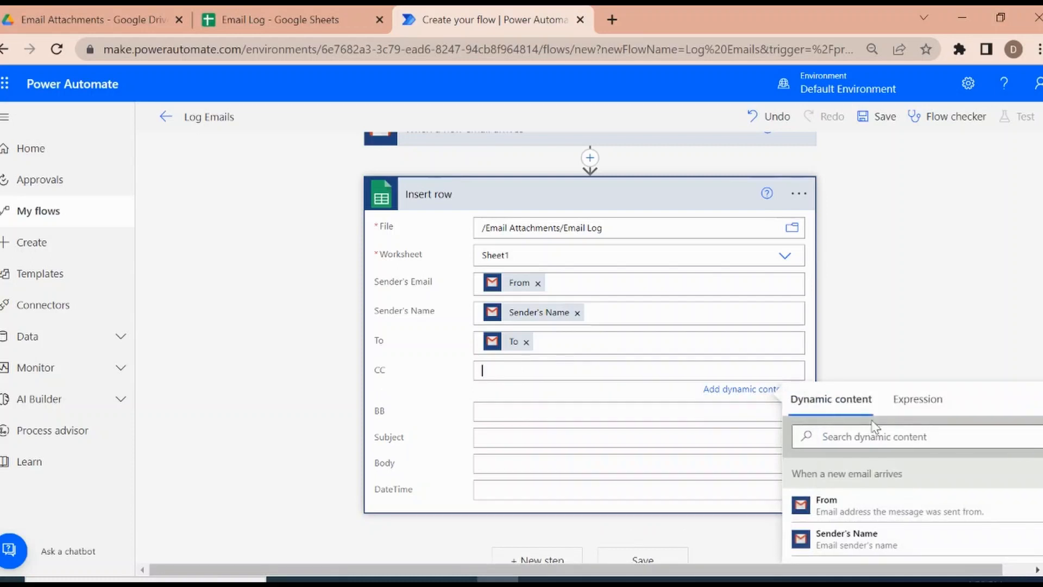
click(883, 439)
text(cc)
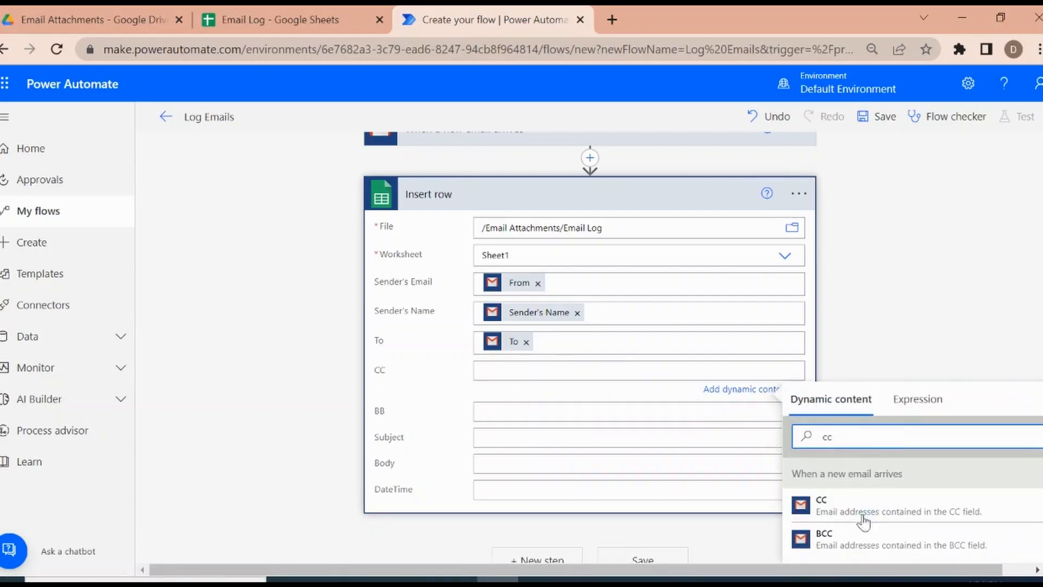
click(894, 510)
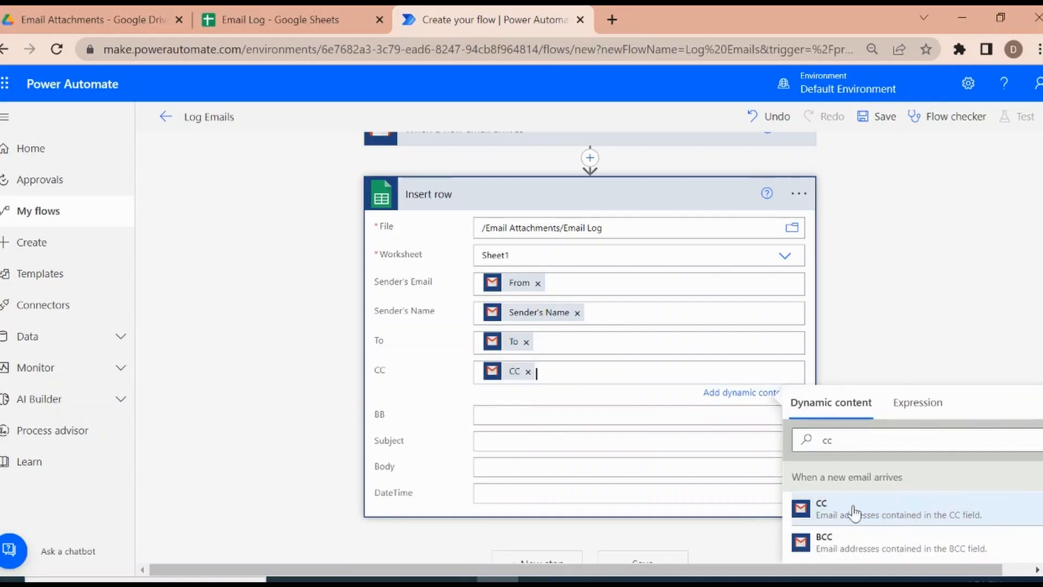
Step: Find the BCC dynamic content from the email trigger and insert it in the BB field
click(527, 416)
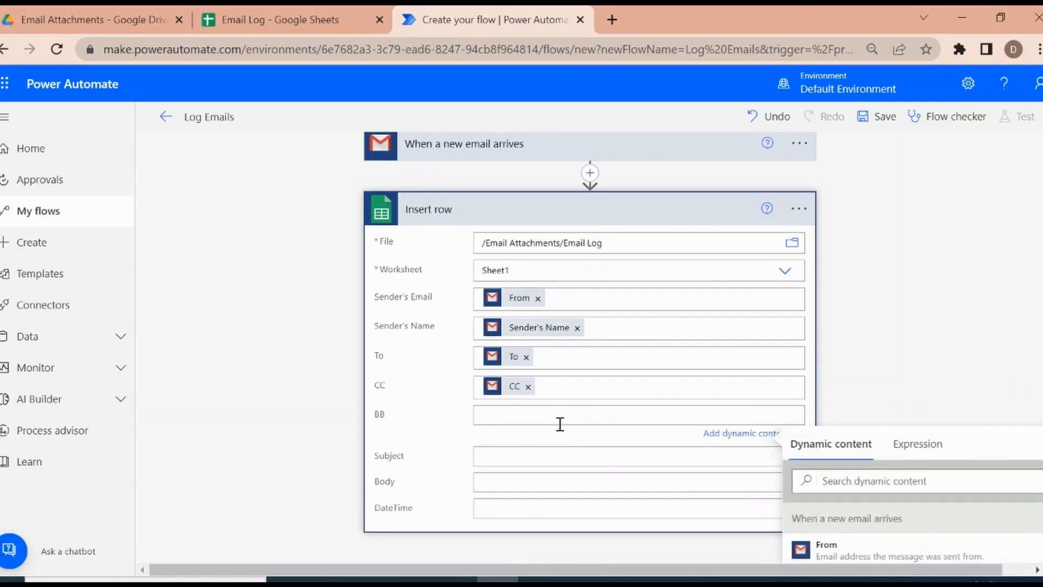
click(894, 482)
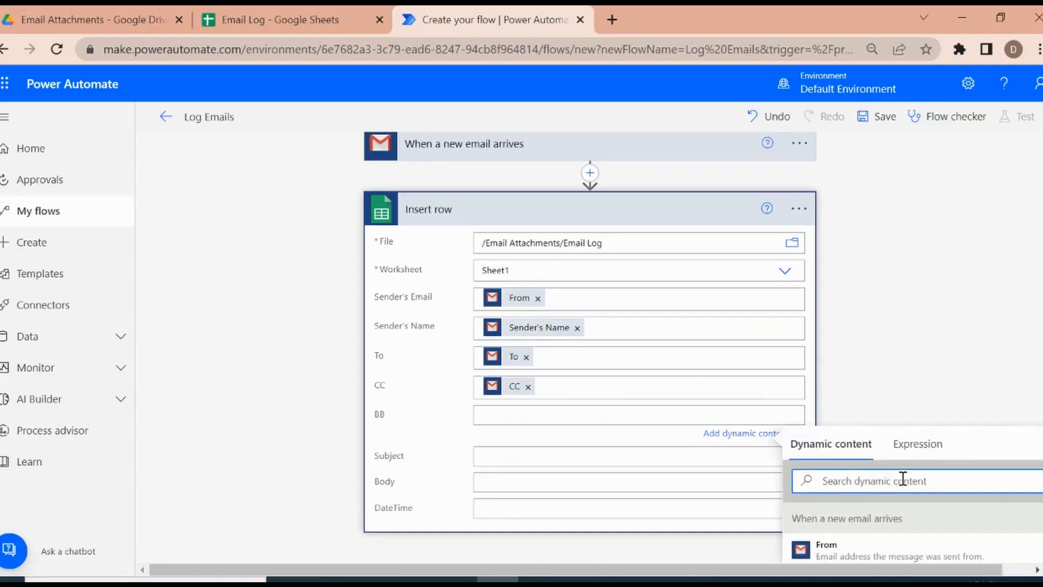
text(B)
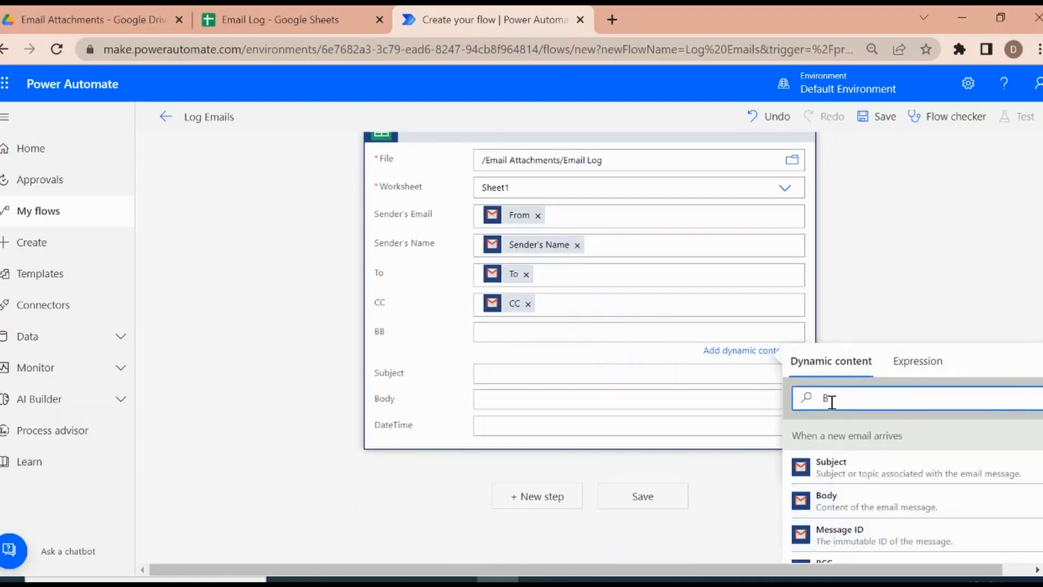
text(c)
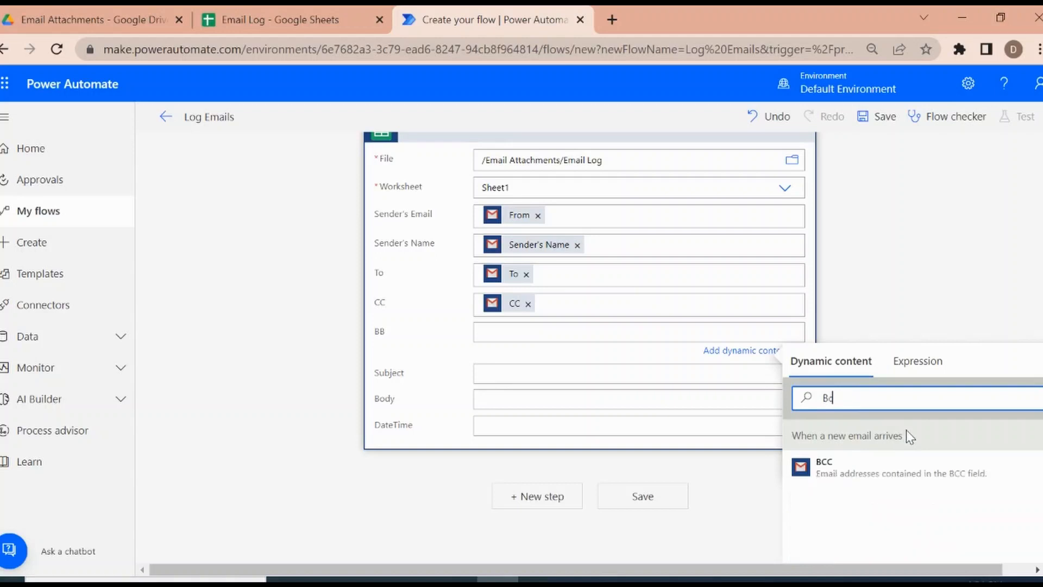
click(875, 465)
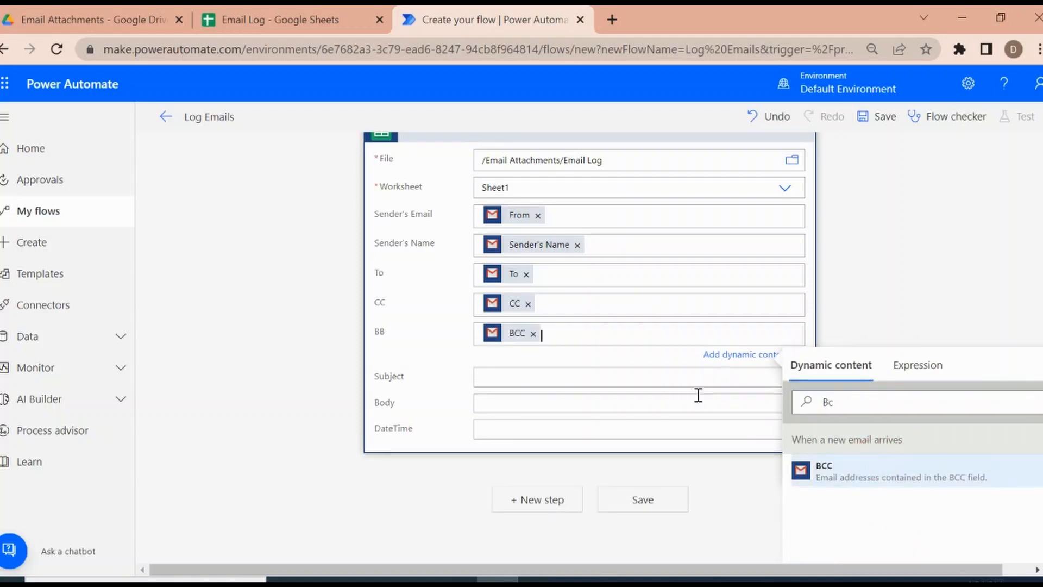
Step: Find the Subject dynamic content from the email trigger and insert it in the Subject field
click(527, 375)
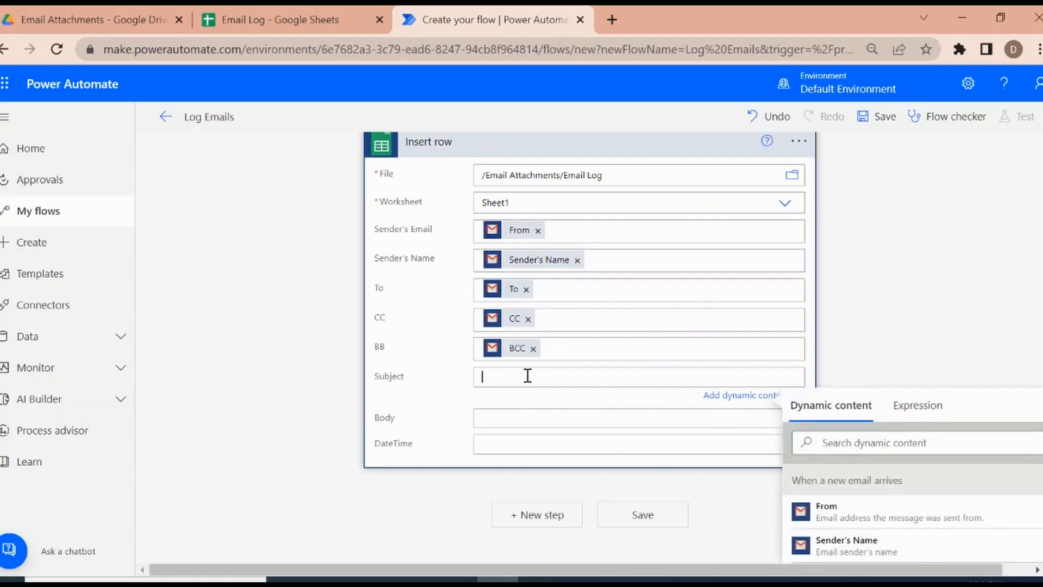
click(880, 437)
text(Se)
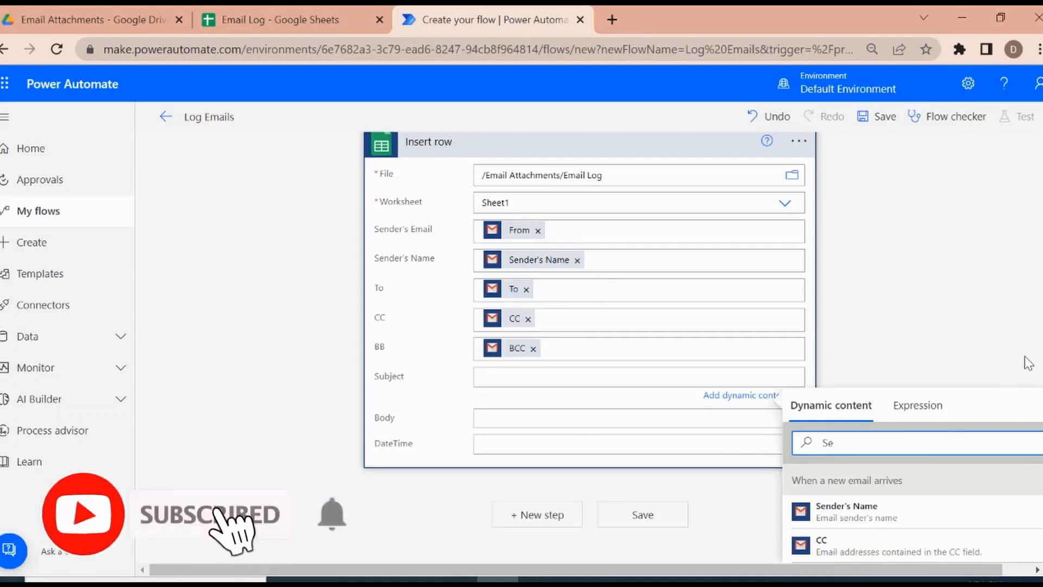
key(BackSpace)
text(u)
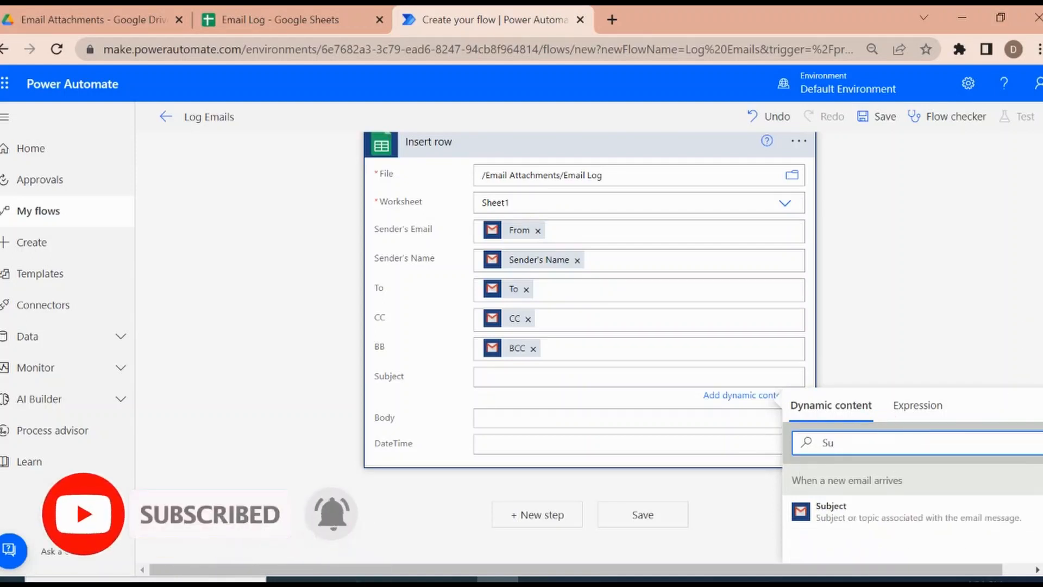
scroll(1035, 332, down, 3)
click(899, 390)
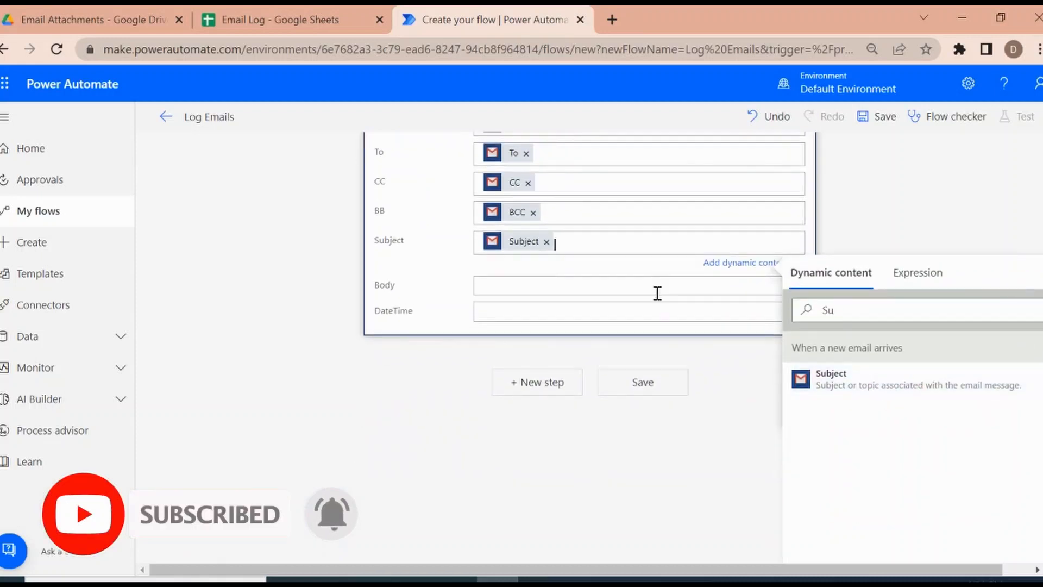
Step: Find the Body dynamic content holding the email message's content and insert it in the Body field
click(529, 291)
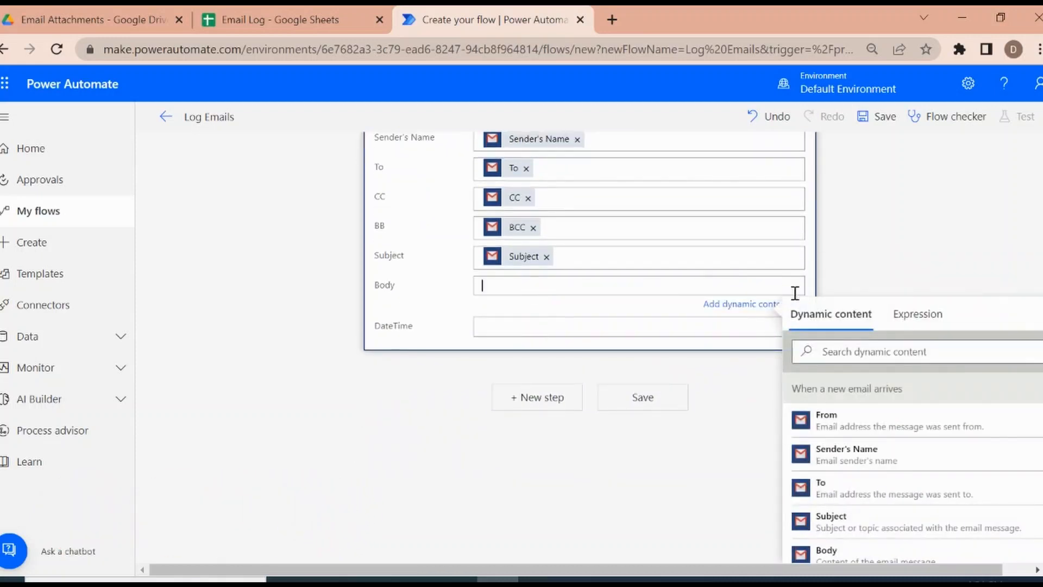
click(875, 356)
text(bod)
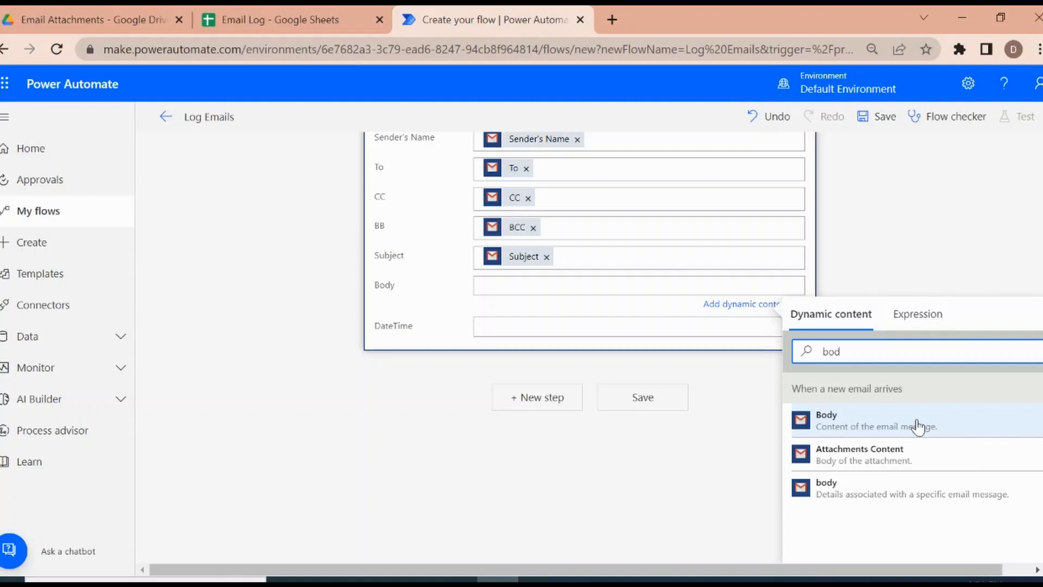
click(871, 428)
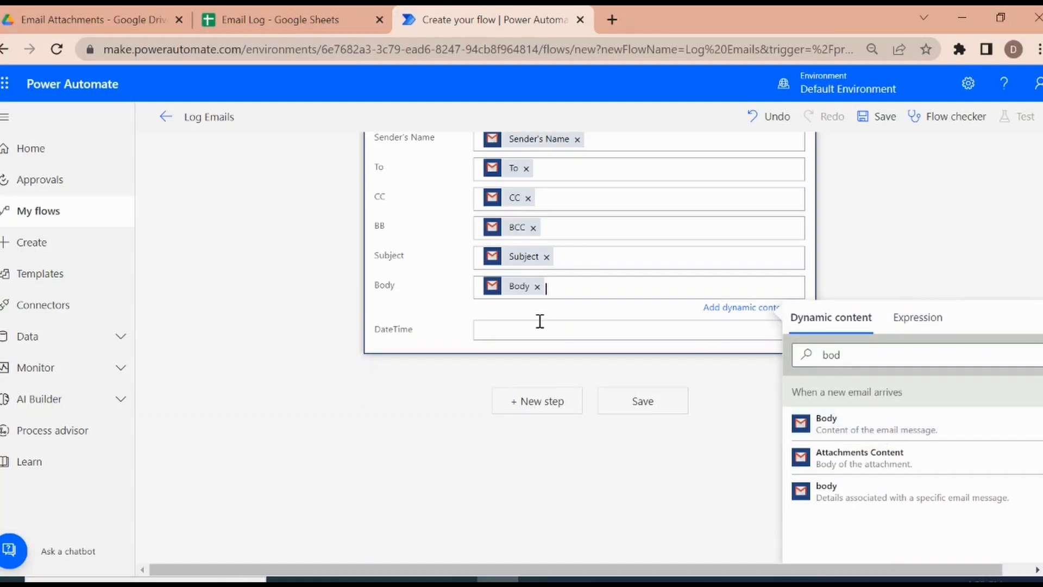
Step: Search the dynamic content for Time, insert Received Date-Time in the DateTime field, and close the dynamic content list
click(559, 326)
click(902, 392)
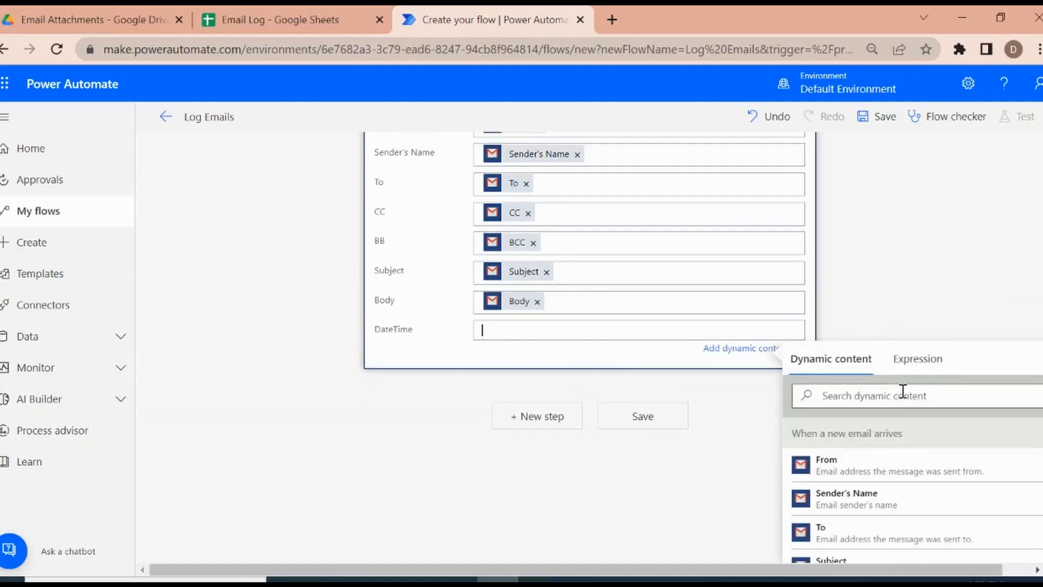
text(Time)
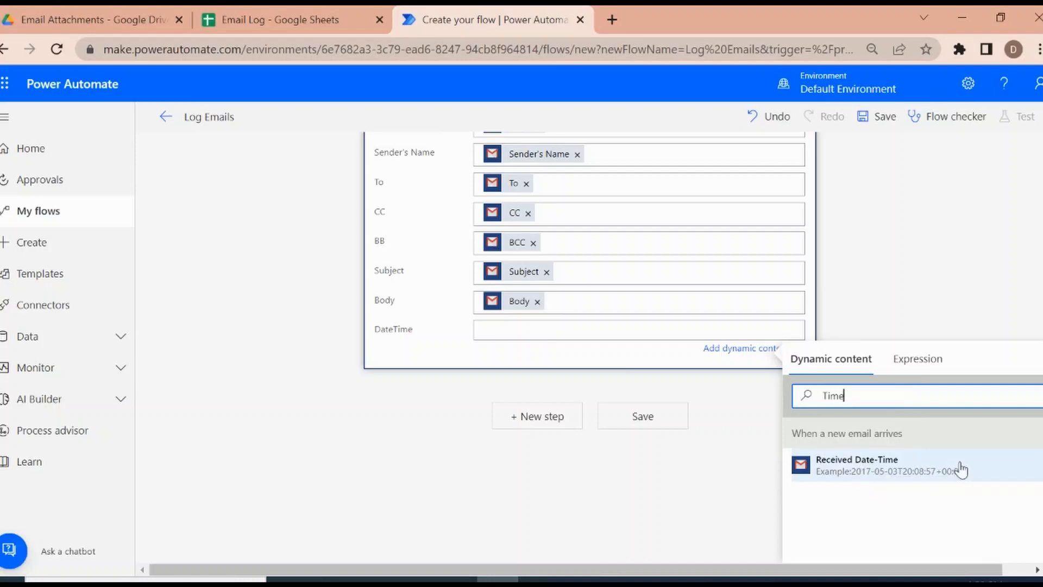
click(888, 473)
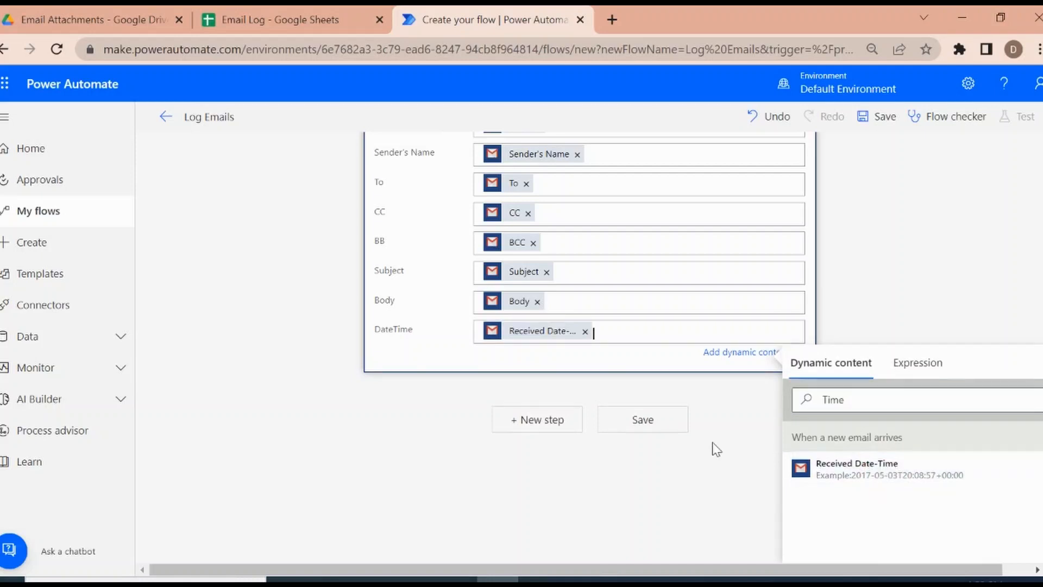
click(902, 315)
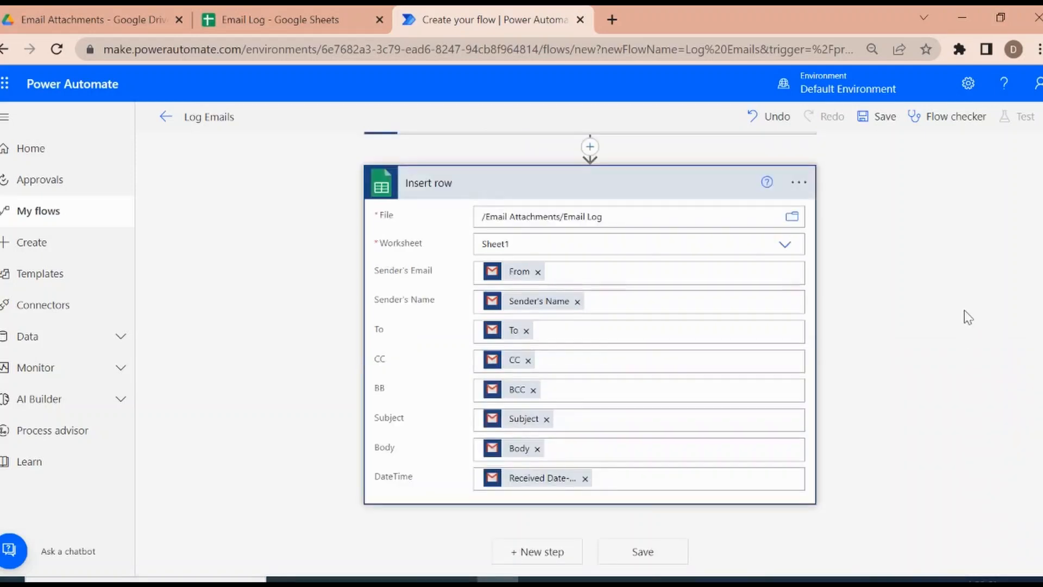
Step: Check the column headers in the Email Log spreadsheet against the completed field mappings of the Insert row action
click(282, 8)
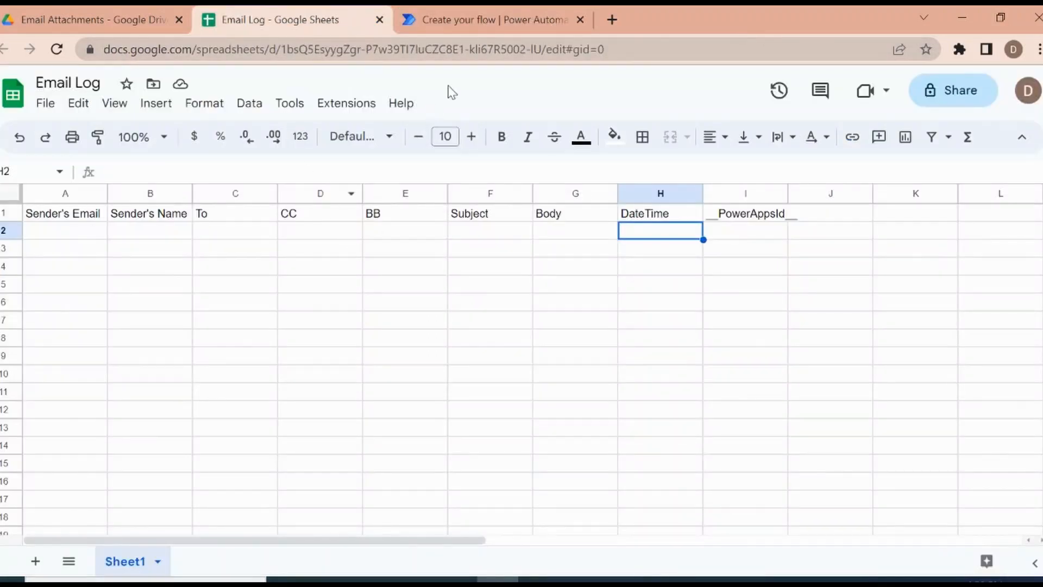
click(498, 22)
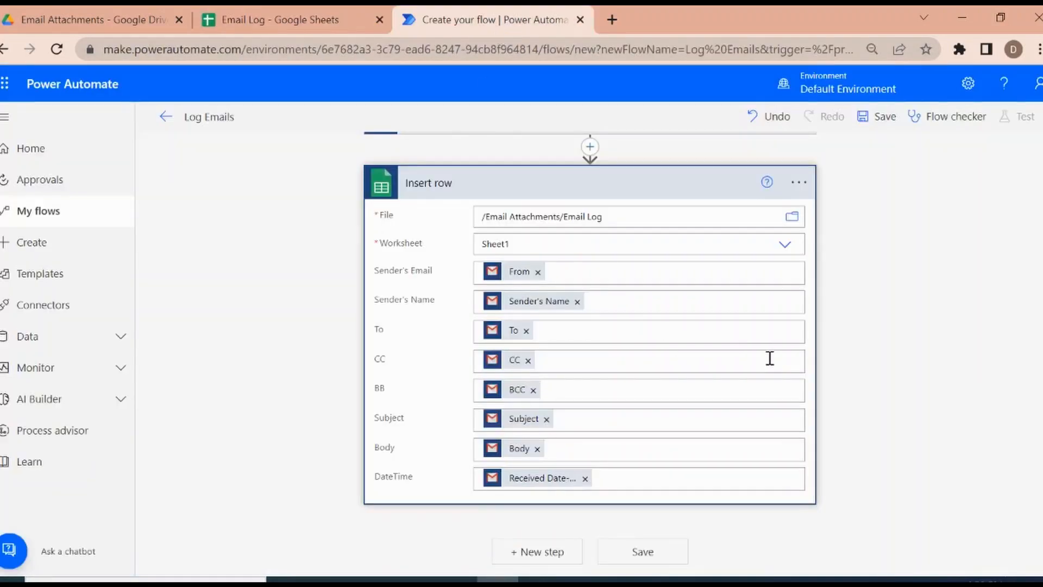
scroll(1039, 364, up, 1)
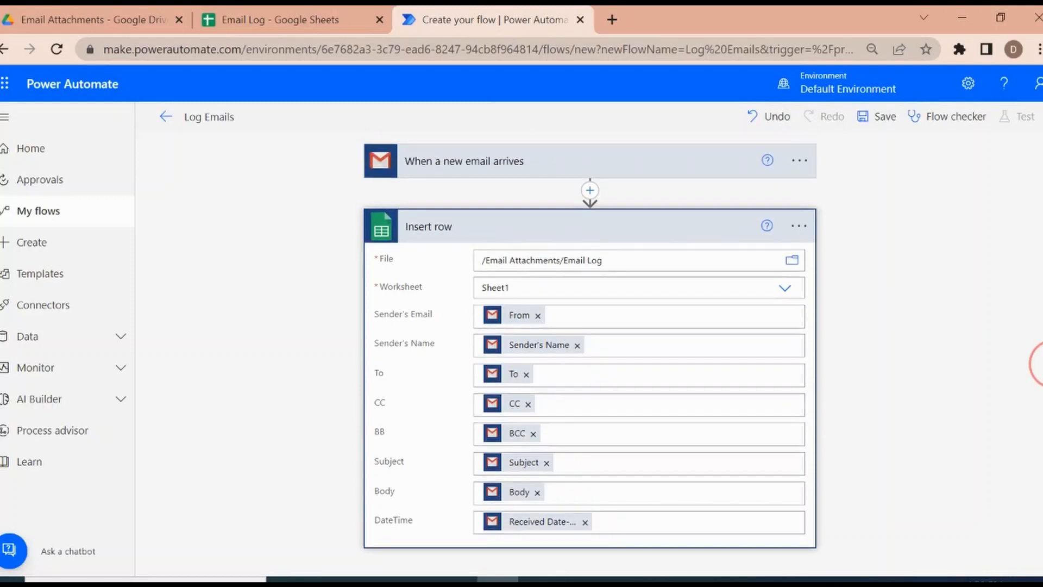
scroll(1039, 365, down, 1)
scroll(1039, 337, up, 1)
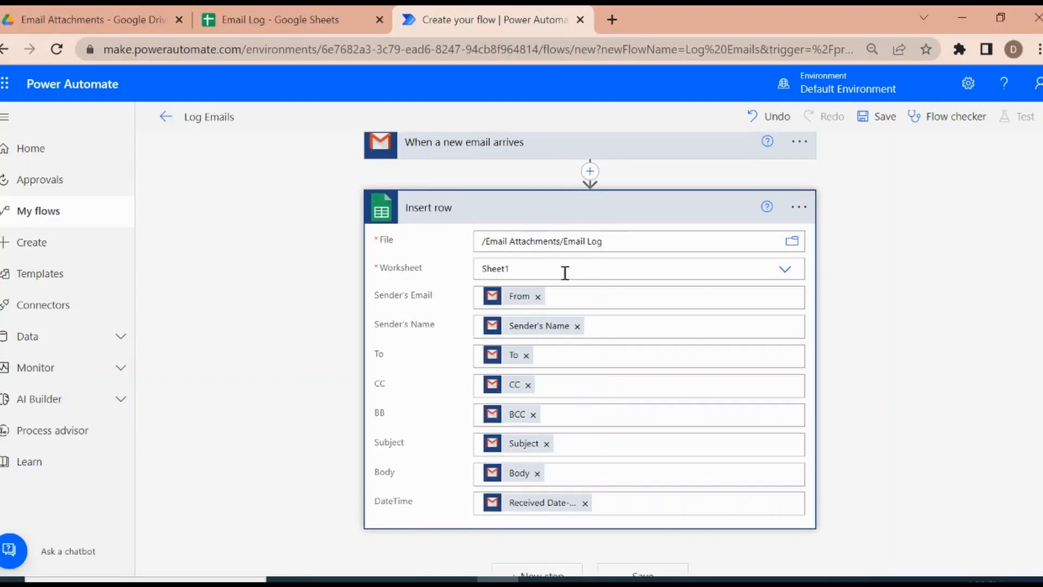
click(293, 20)
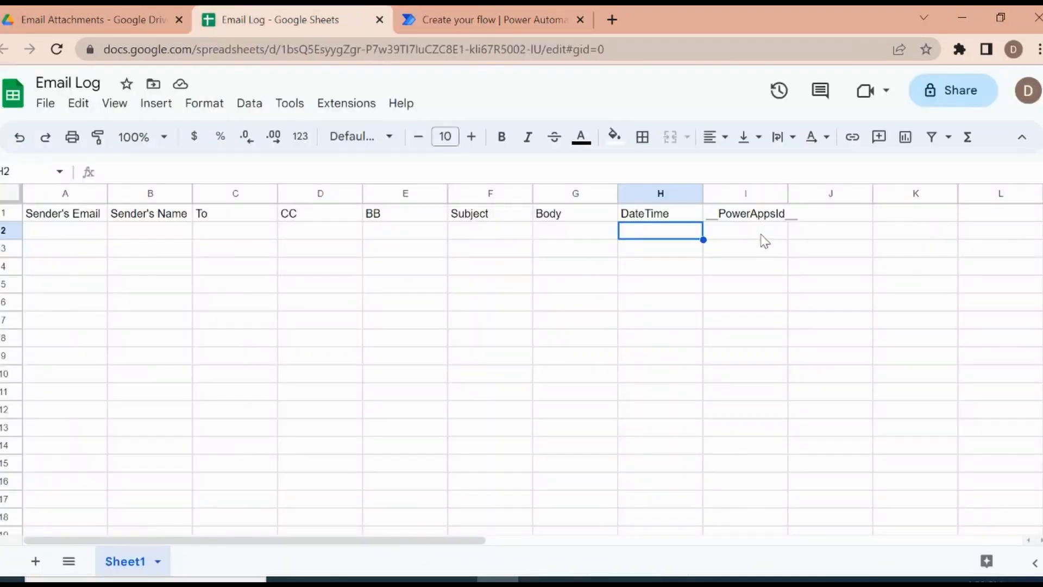
Step: Return to Power Automate, review the Insert row field mappings, and save the Log Emails flow
click(488, 16)
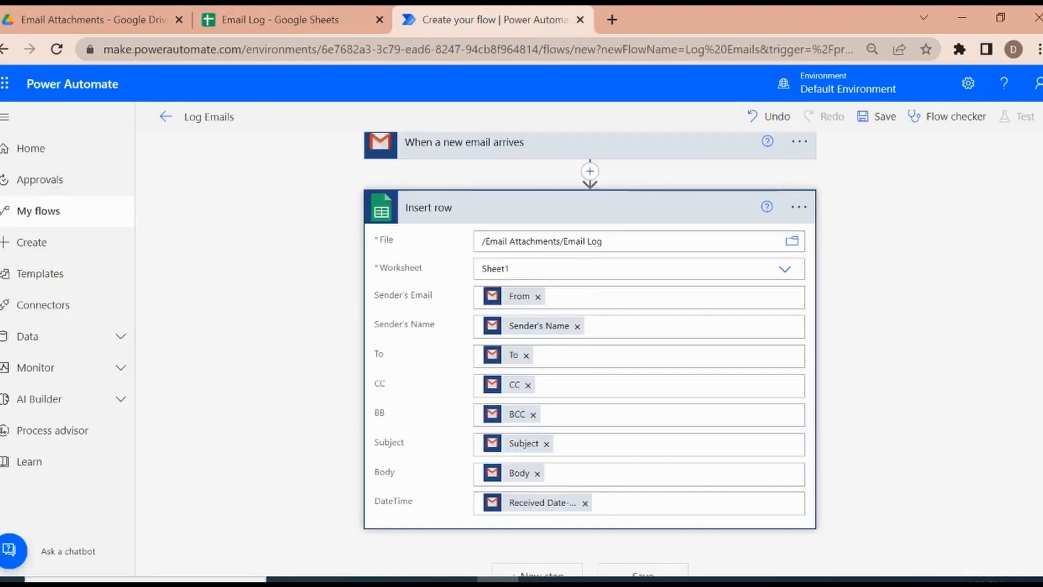
scroll(1039, 287, down, 1)
scroll(1039, 287, up, 2)
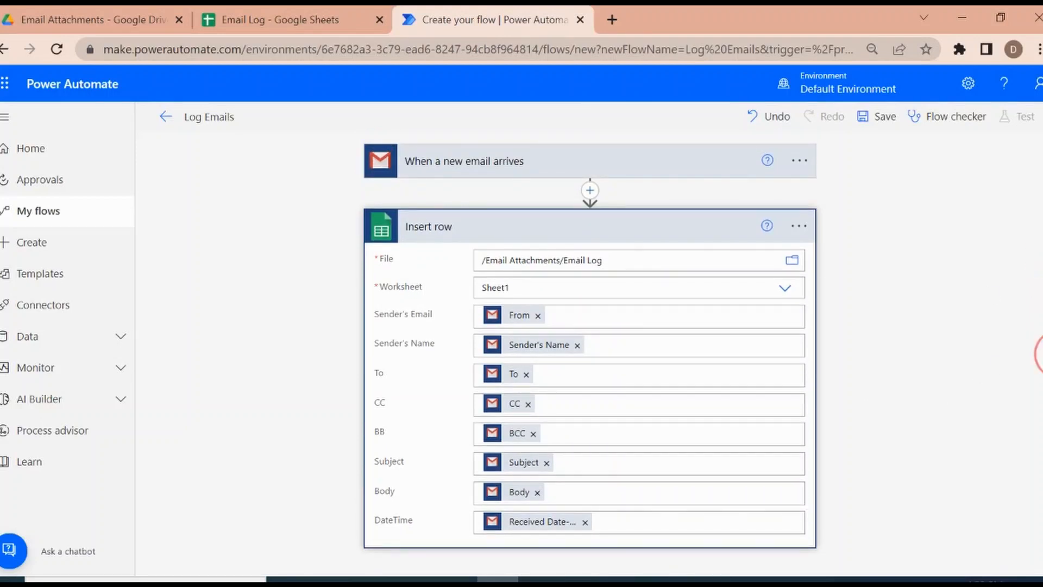
scroll(1038, 353, down, 2)
click(639, 559)
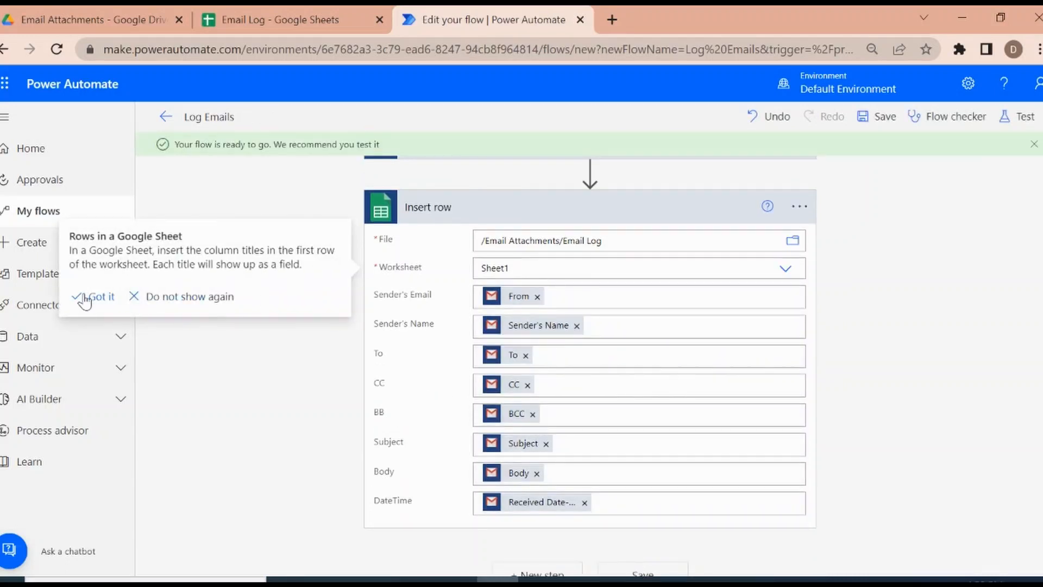
Step: Start a test of the Log Emails flow with the Manually trigger option
click(1017, 124)
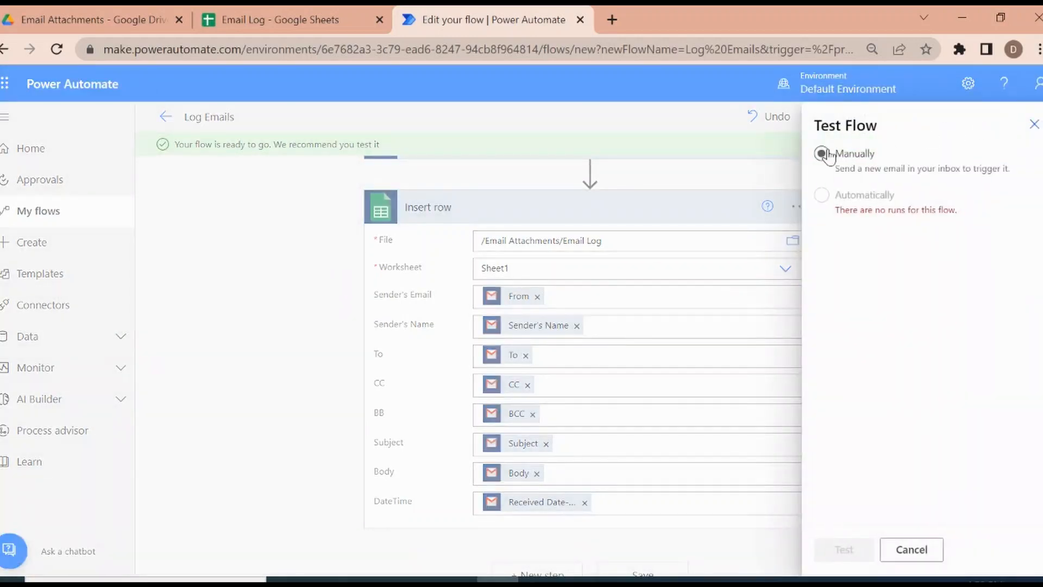
click(822, 154)
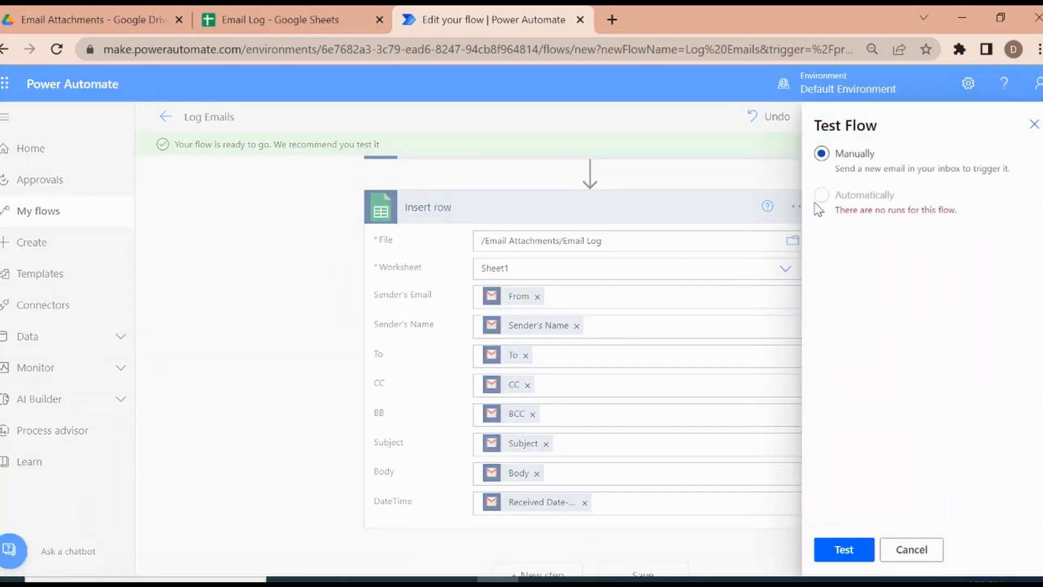
click(843, 546)
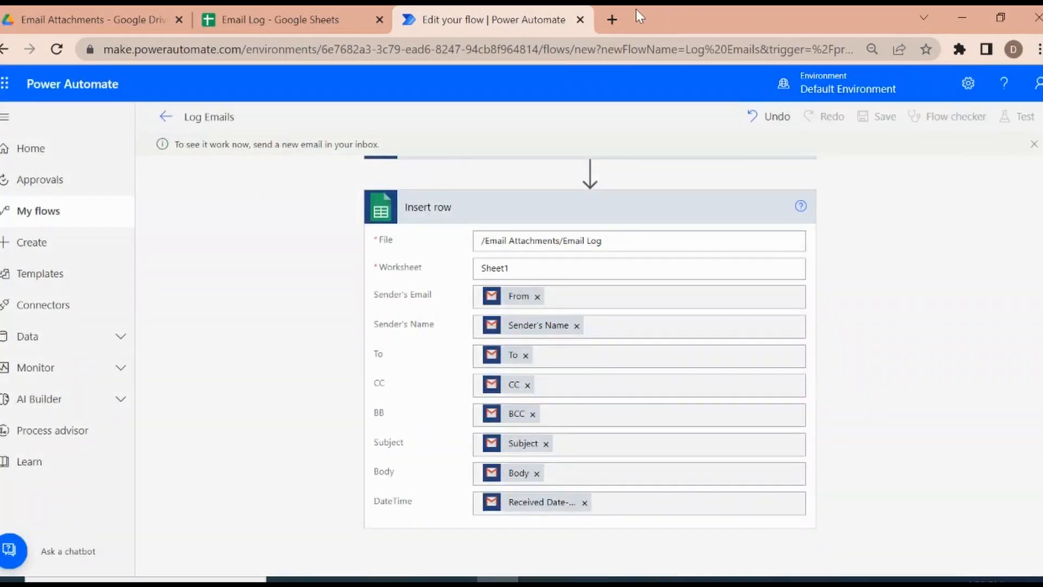
Step: Open the Gmail inbox in a new browser tab
click(612, 16)
text(gme)
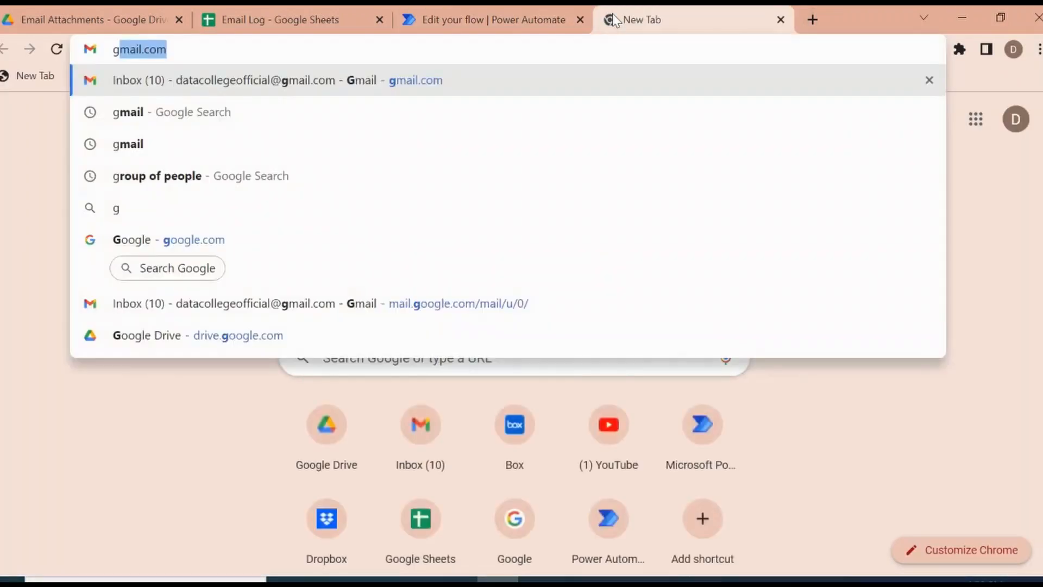
key(Return)
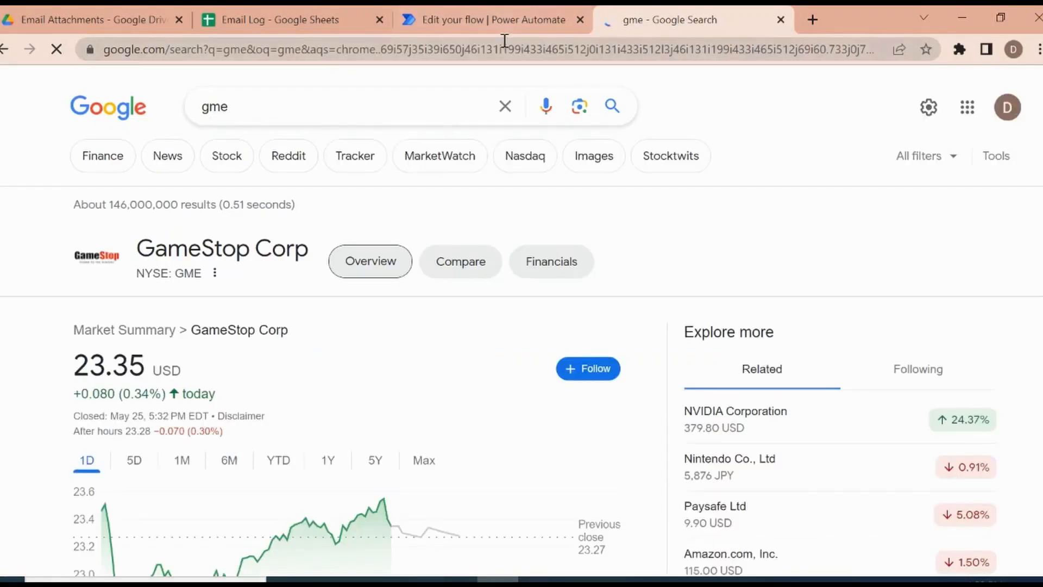
click(504, 46)
text(gm)
key(Return)
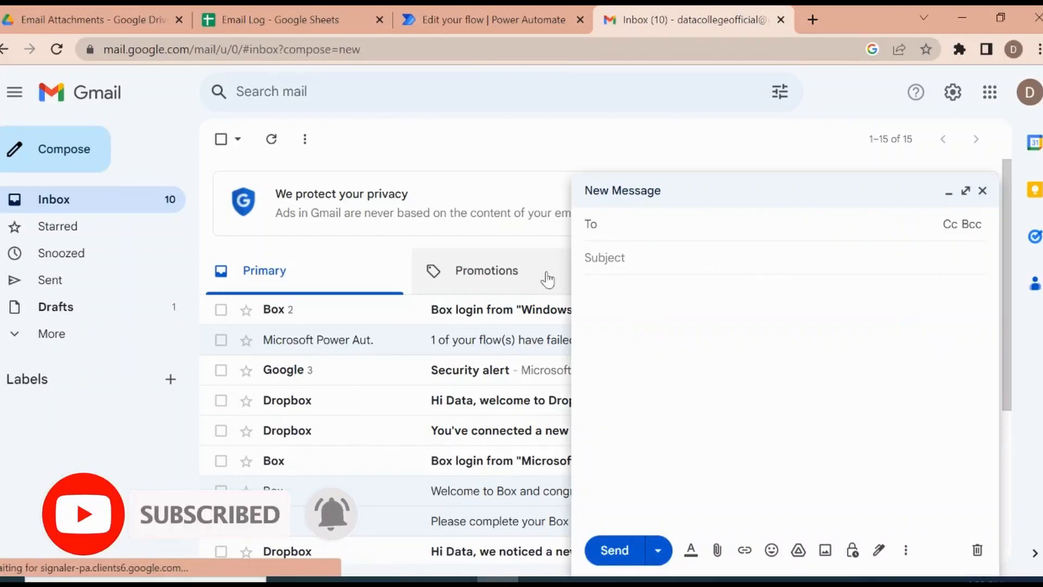
Step: Address a new email message to Data College and give it the subject "Our First Email Log"
text(data)
key(Return)
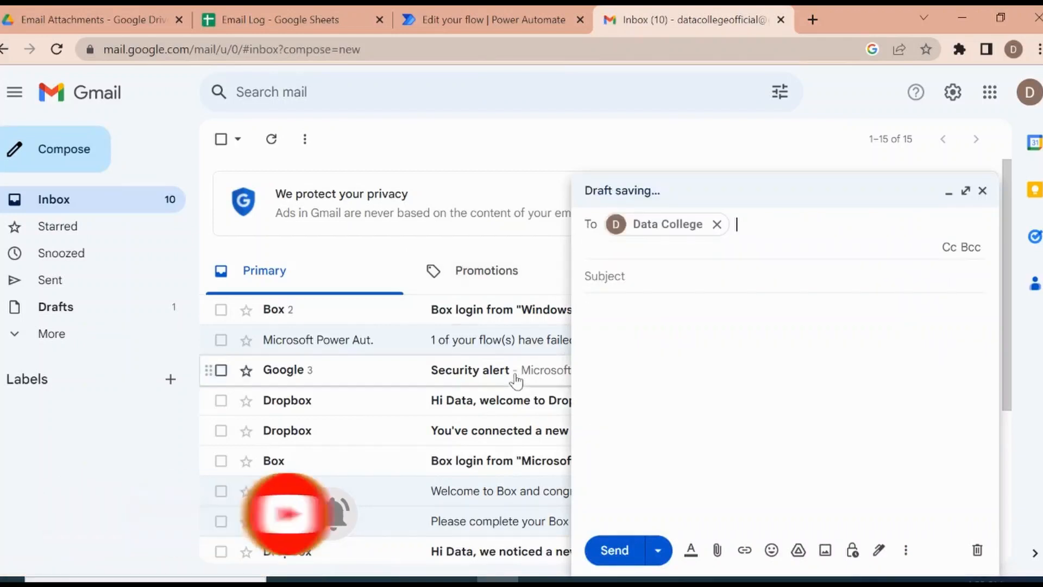
click(676, 280)
click(637, 244)
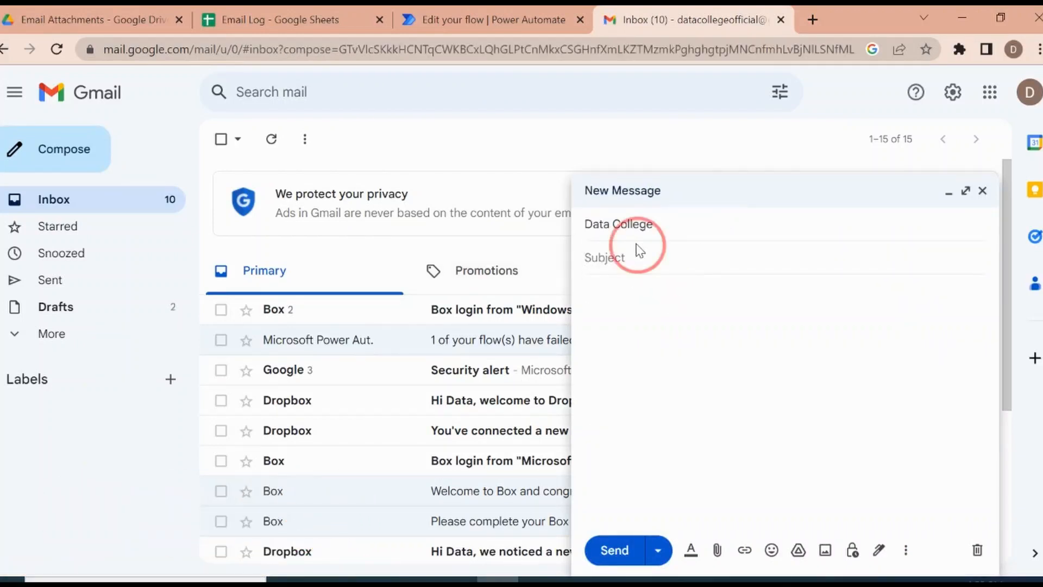
text(Our First)
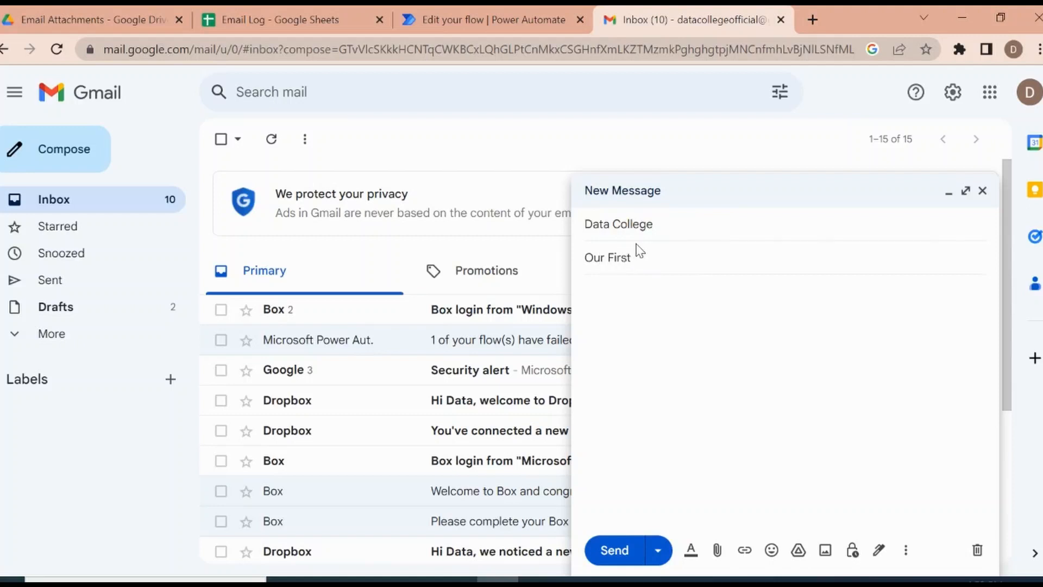
text( Email Log)
Step: Write the message body as "Hello Everyone,", "Here is our first email log" and "Thank you" on separate lines
click(642, 287)
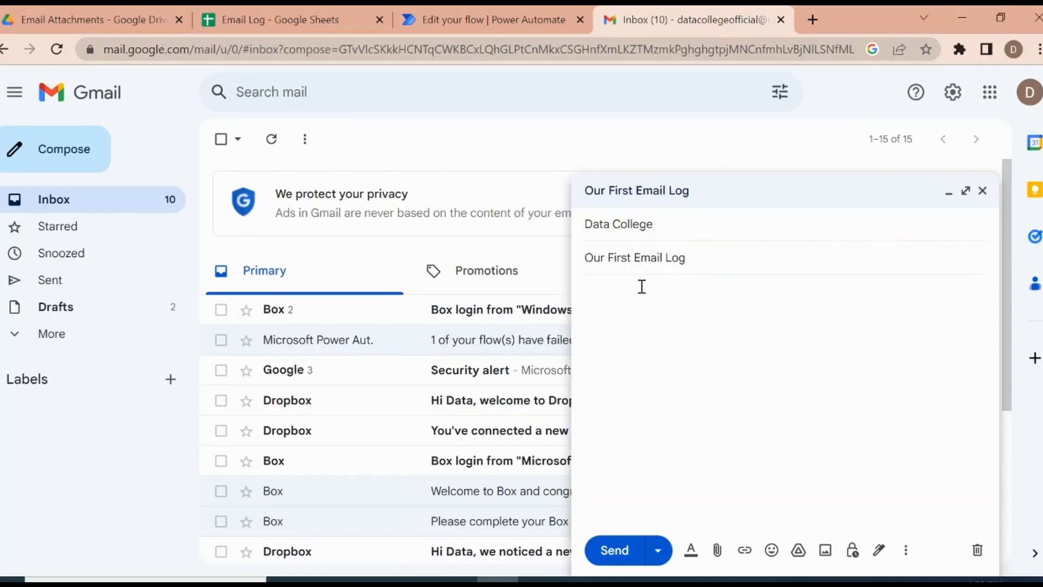
text(Hello Everyone,)
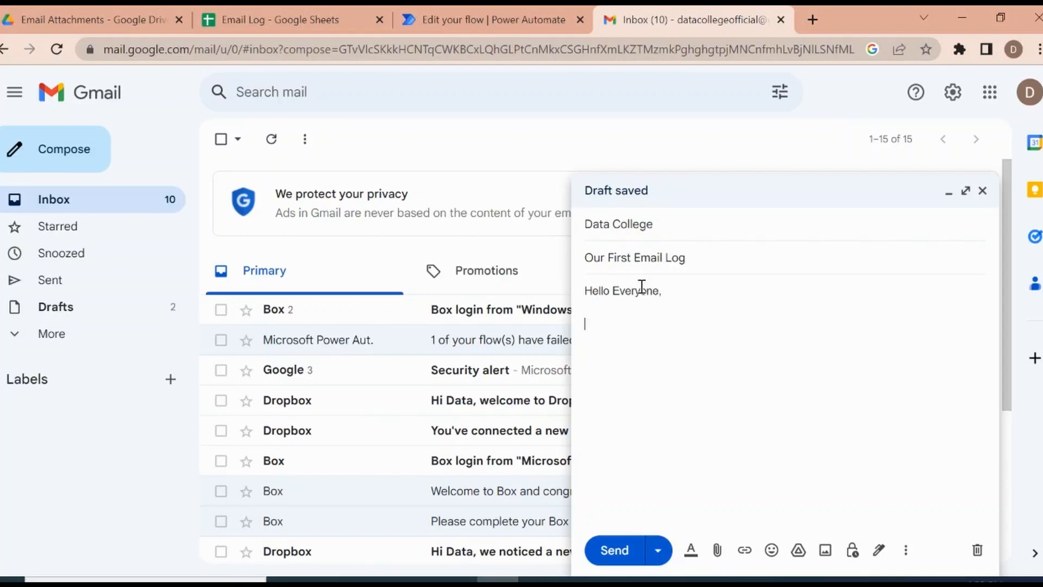
text(Here is our first email)
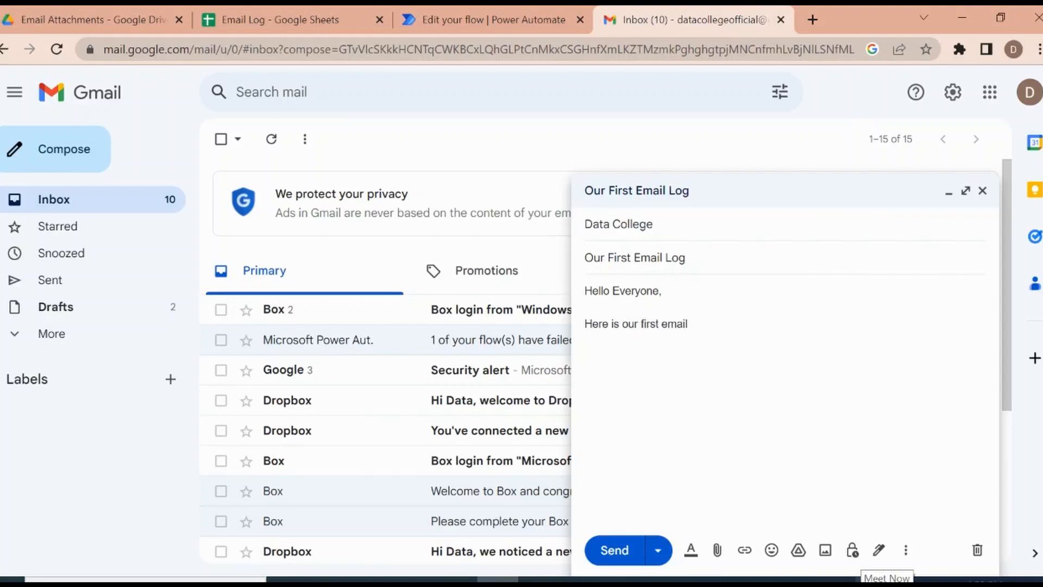
text(g)
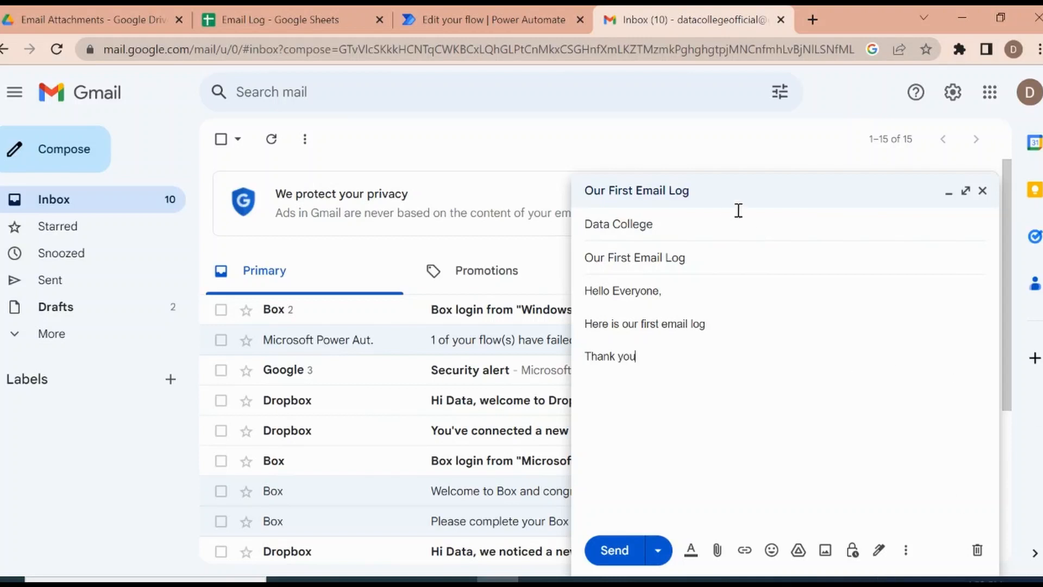
Step: Add Data College as both a Cc and a Bcc recipient of the email
click(722, 225)
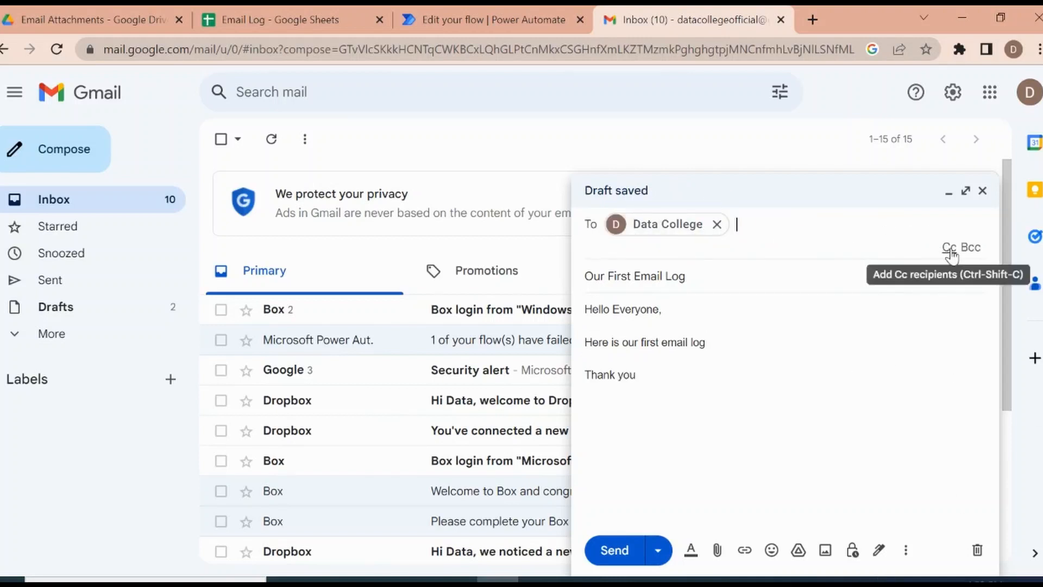
click(949, 248)
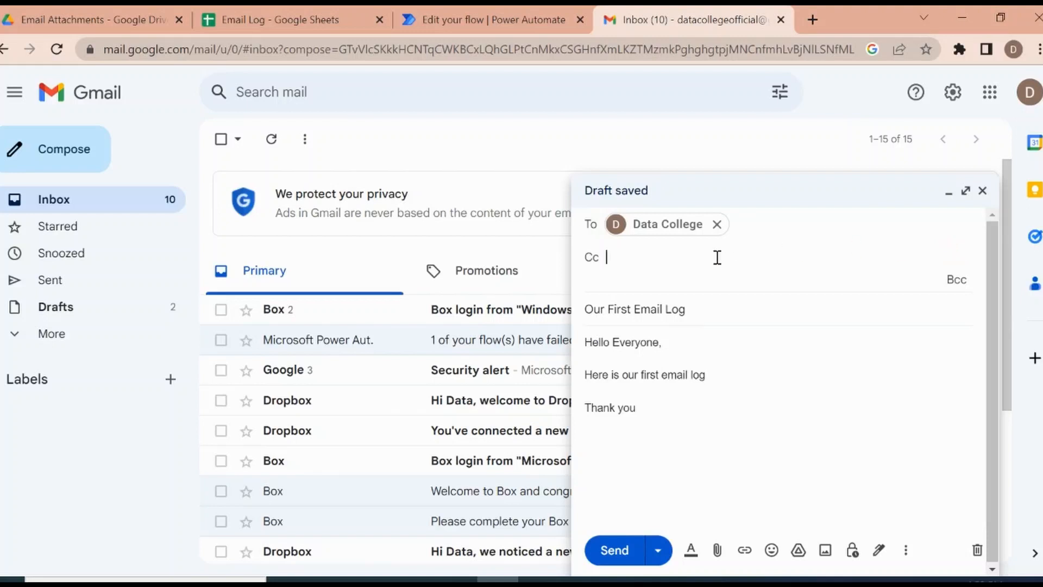
text(dat)
click(723, 293)
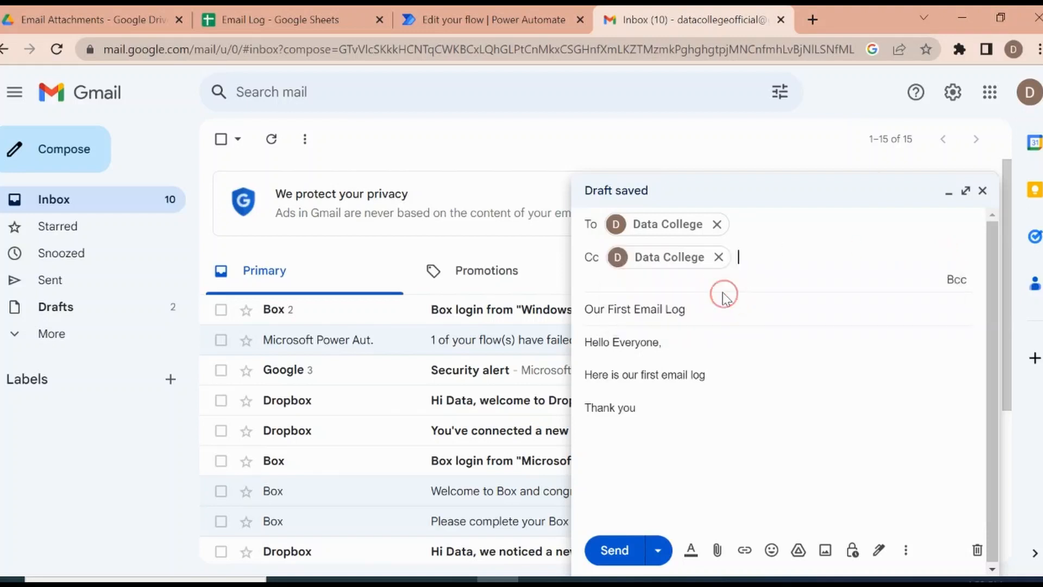
click(954, 282)
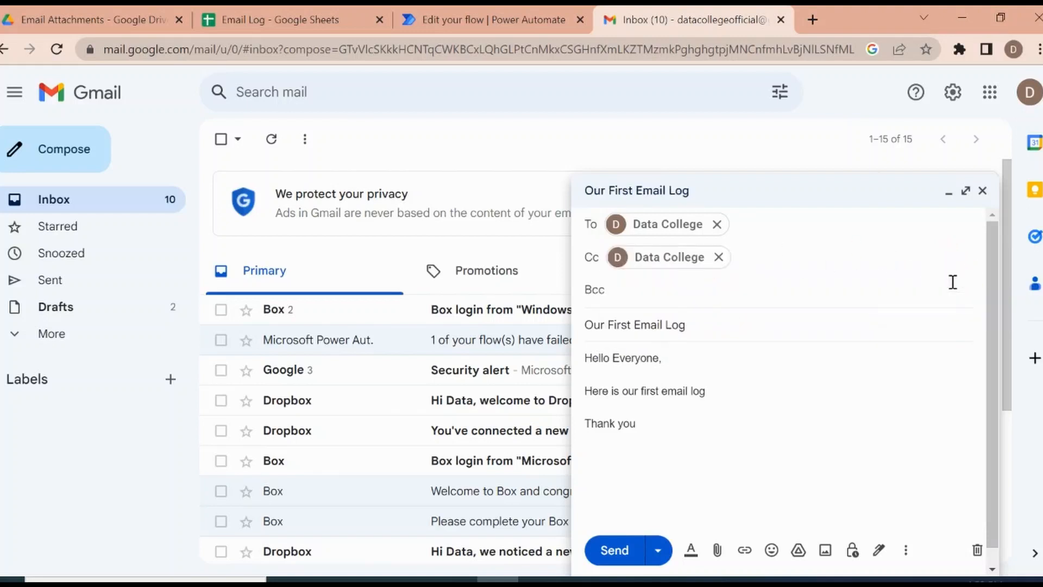
text(dat)
key(Return)
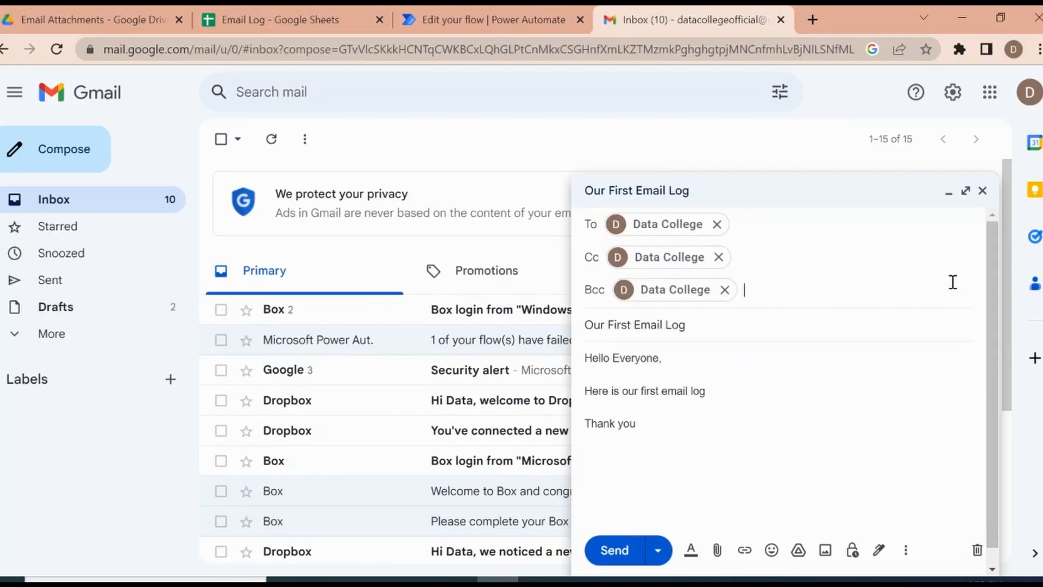
Step: Review the email's To, Cc and Bcc recipients and send it
click(808, 401)
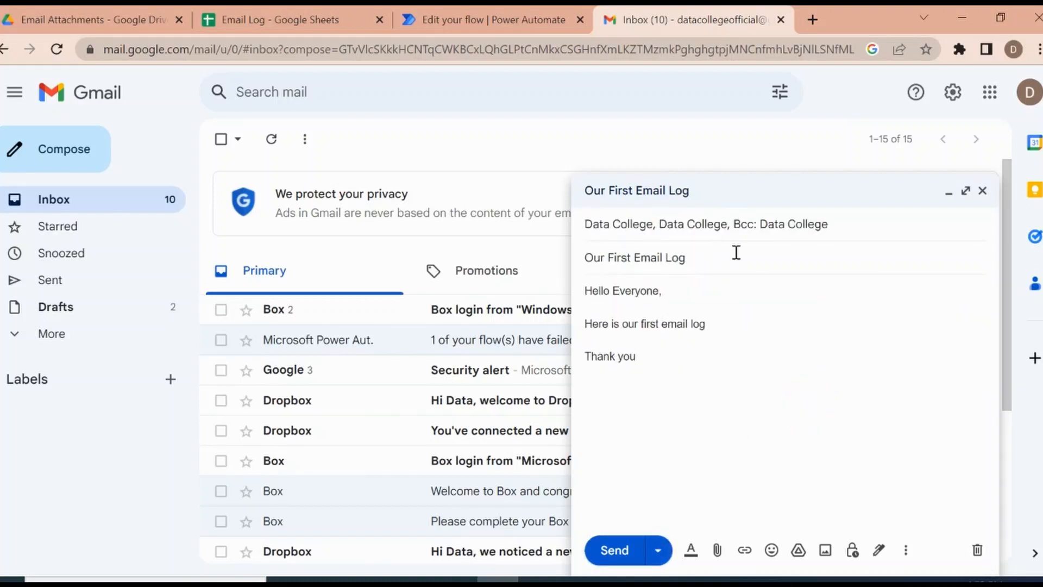
click(709, 232)
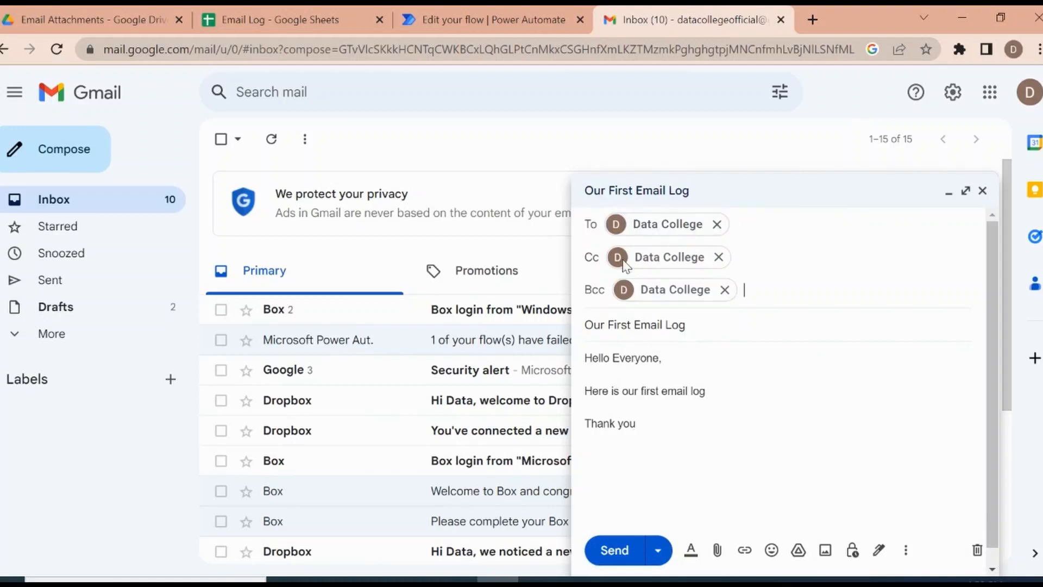
click(614, 551)
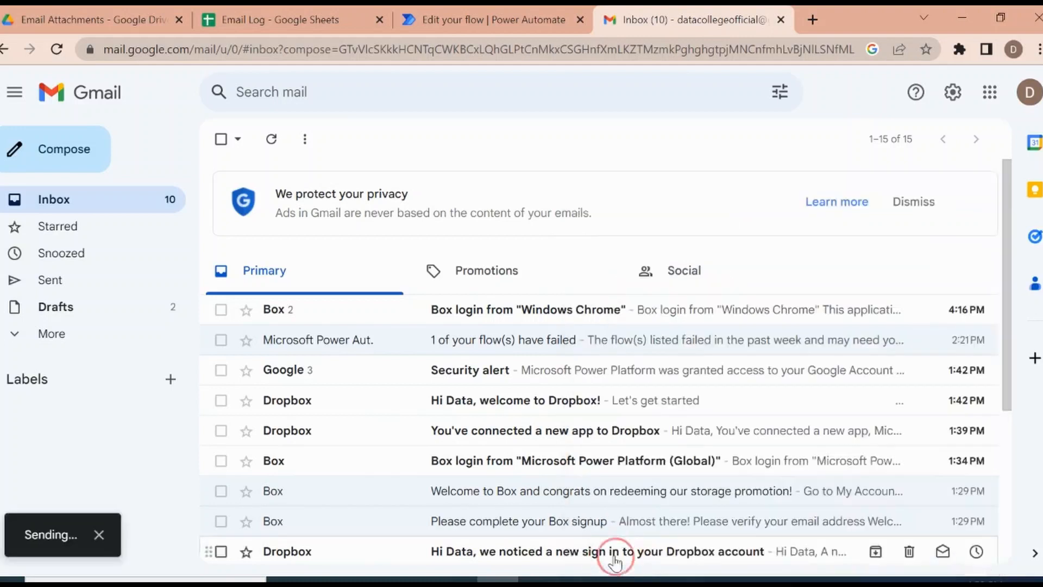
Step: Check the flow's test run in Power Automate and examine the logged sender, recipient and subject cells in row 2 of the Email Log spreadsheet
click(510, 14)
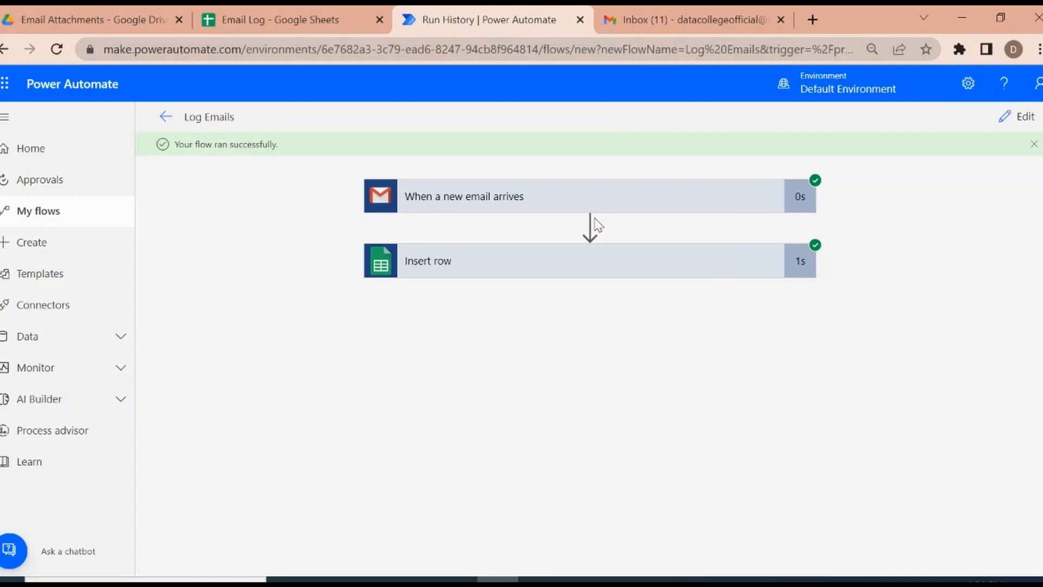
click(292, 17)
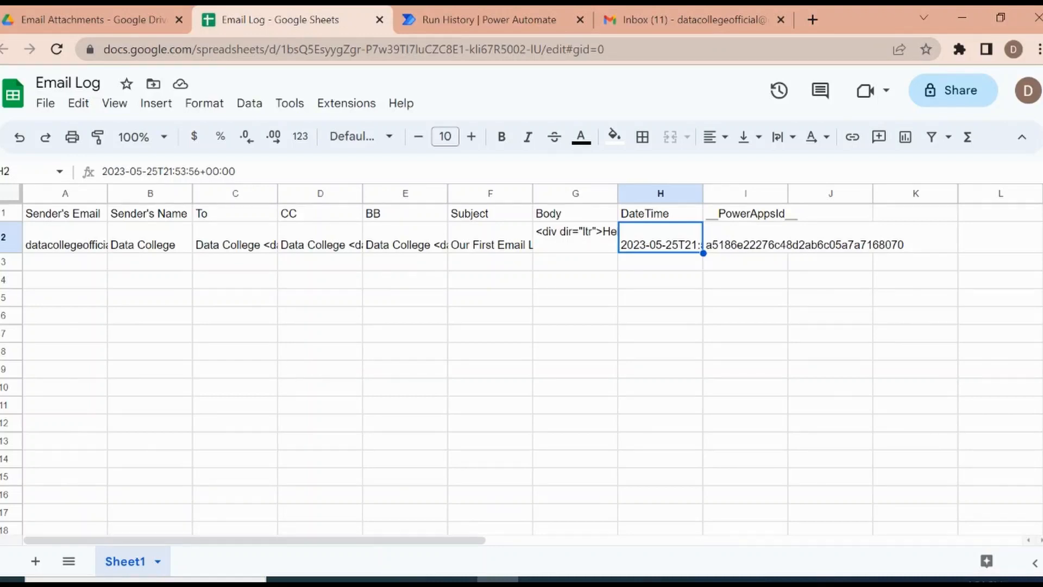
click(71, 242)
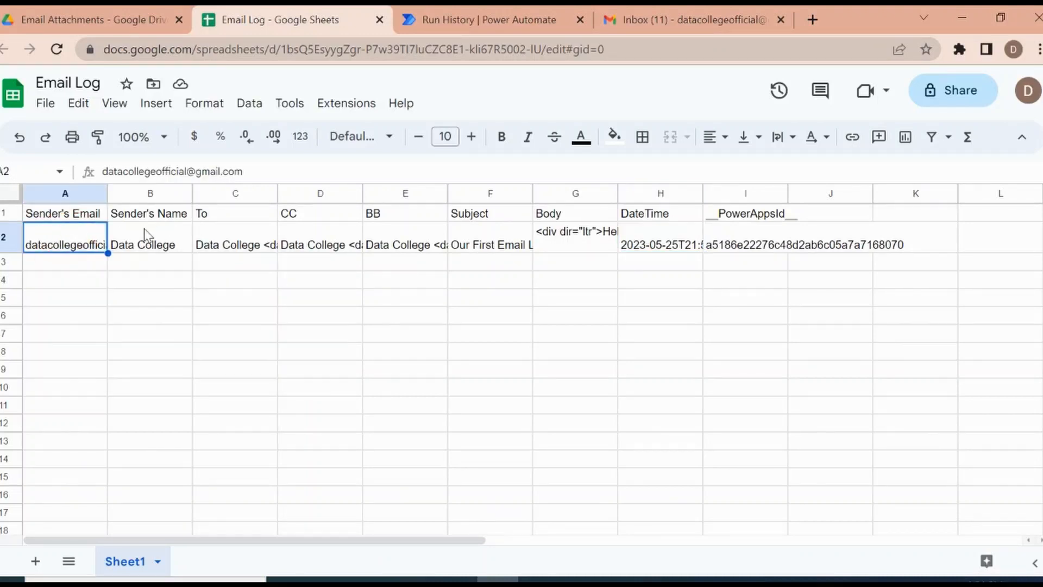
click(153, 246)
click(212, 248)
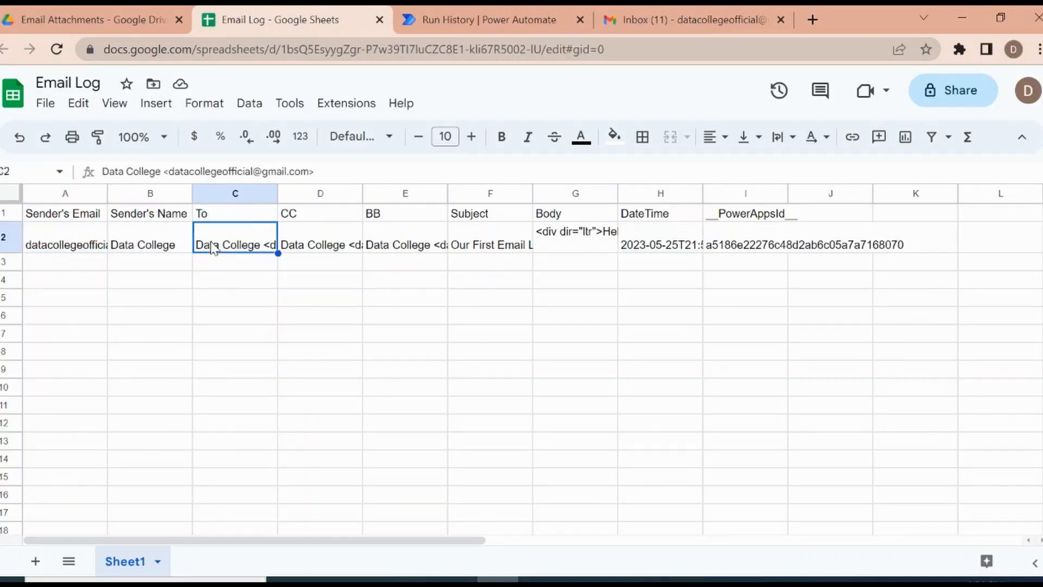
click(308, 243)
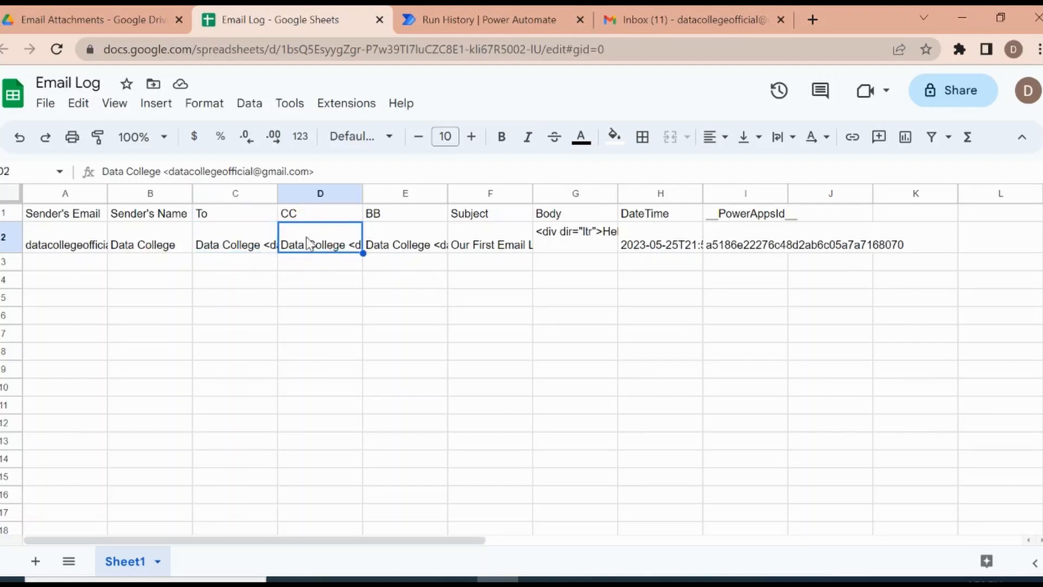
click(409, 242)
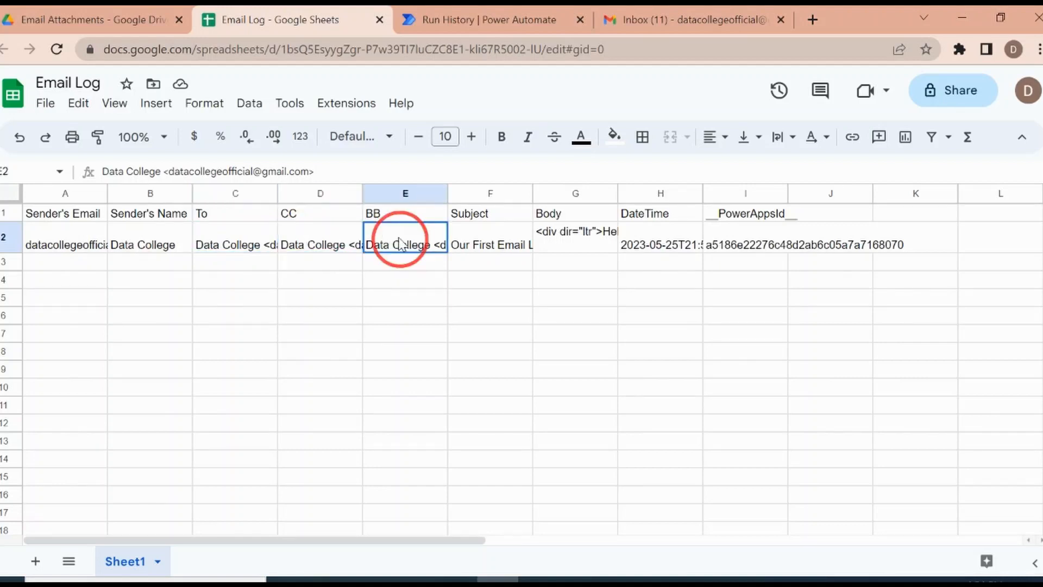
click(492, 247)
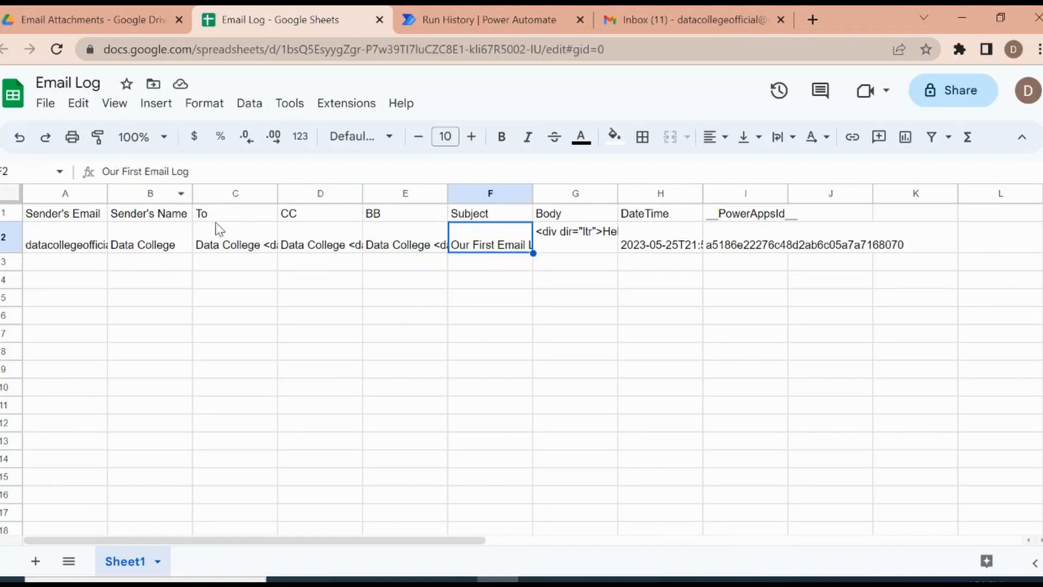
Step: Examine the logged Body, DateTime and __PowerAppsId cells in row 2, enlarging the formula bar to read the full body
click(559, 244)
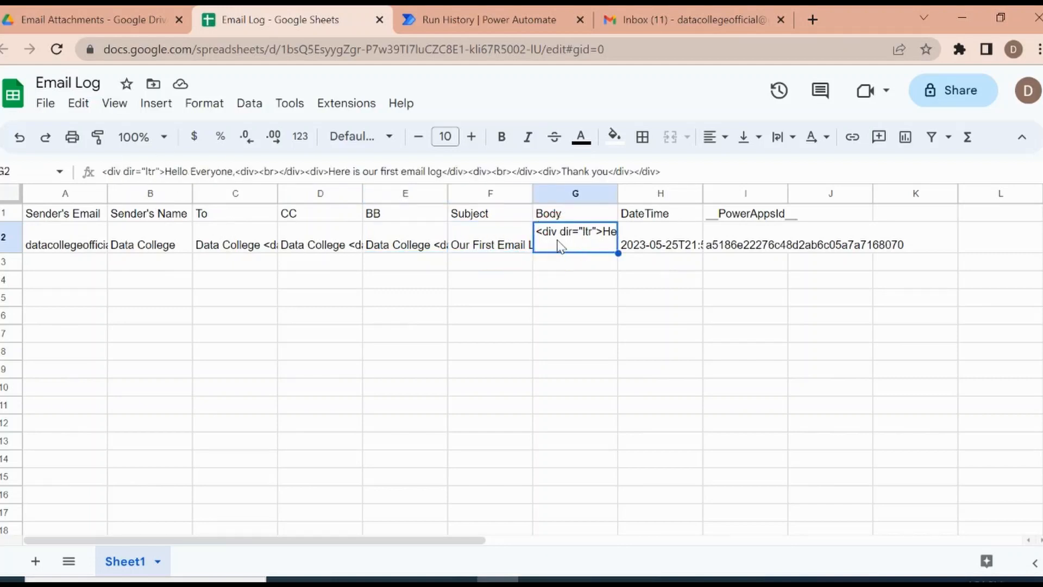
drag(248, 182, 261, 256)
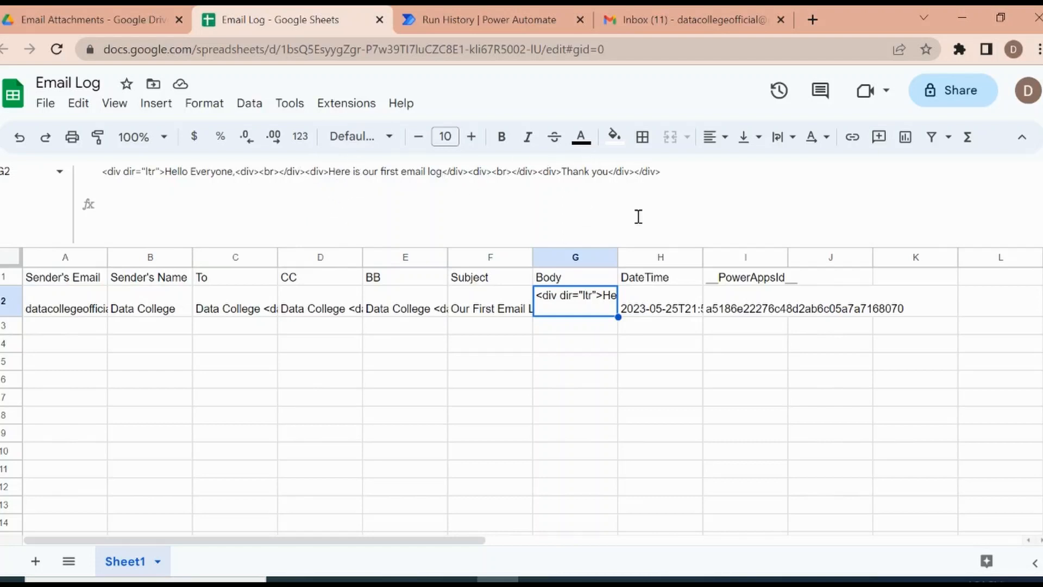
click(654, 311)
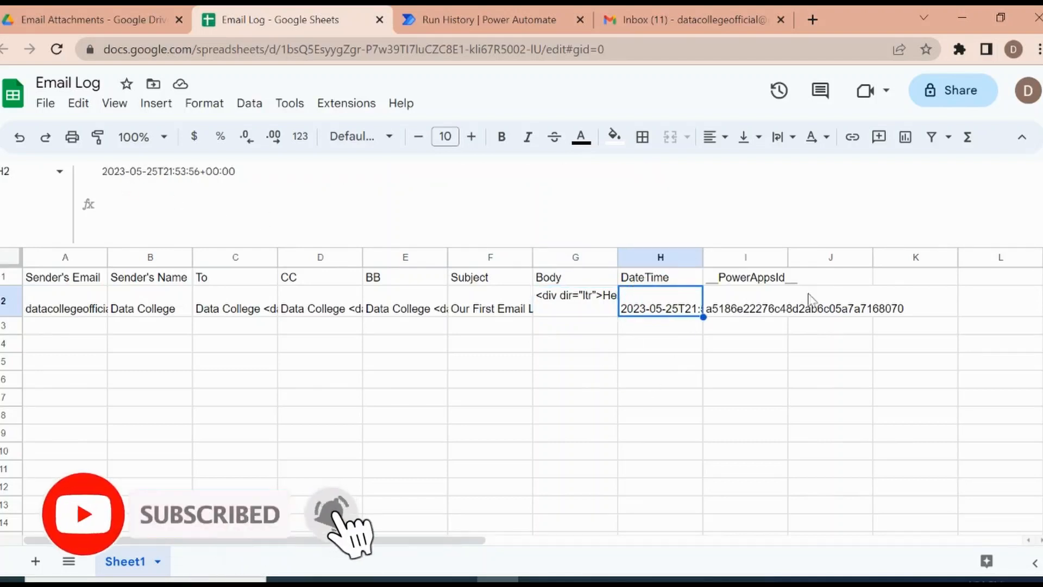
click(745, 314)
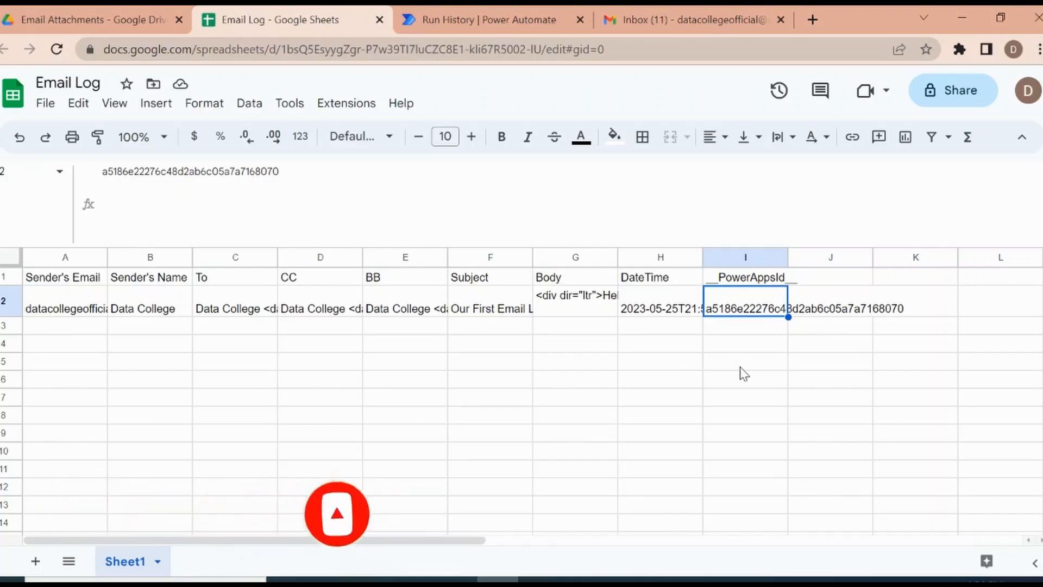
key(Left)
key(Left)
key(Left)
key(Left)
key(Left)
key(Left)
key(Left)
key(Left)
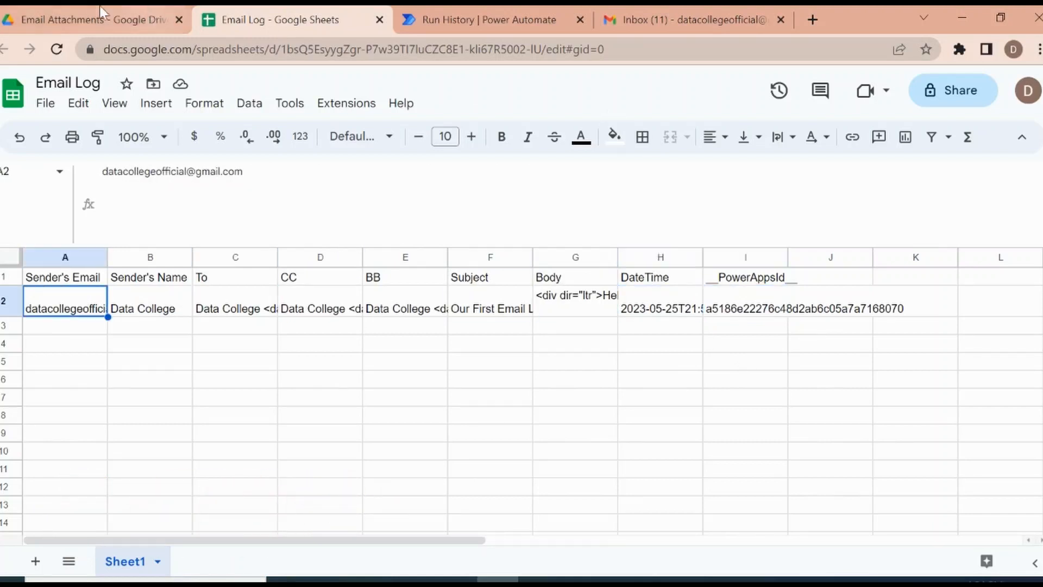
mouse_move(66, 10)
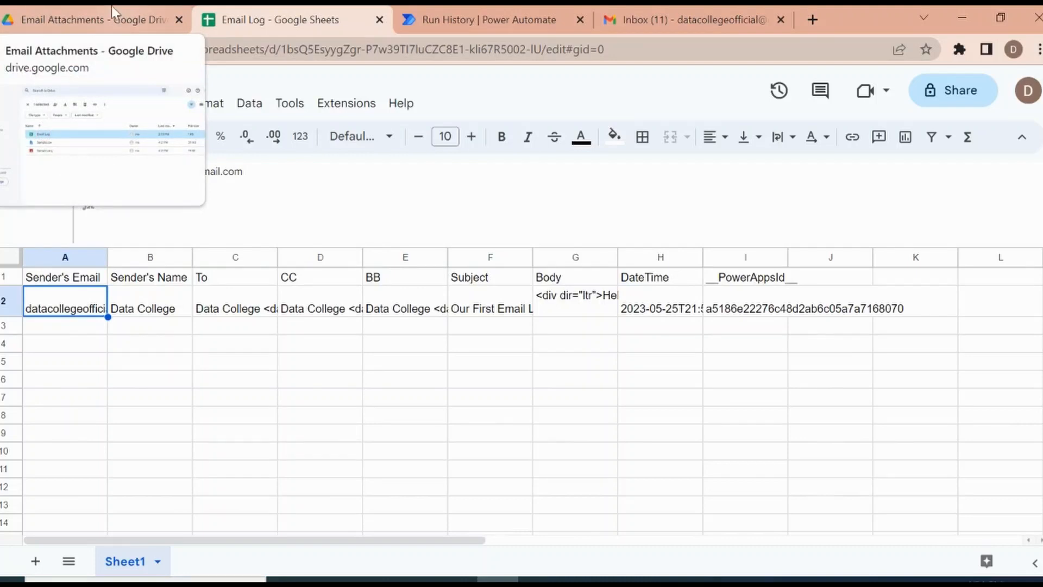
Step: Return to Power Automate, leave the run view for the Log Emails details page and open the flow for editing
click(469, 11)
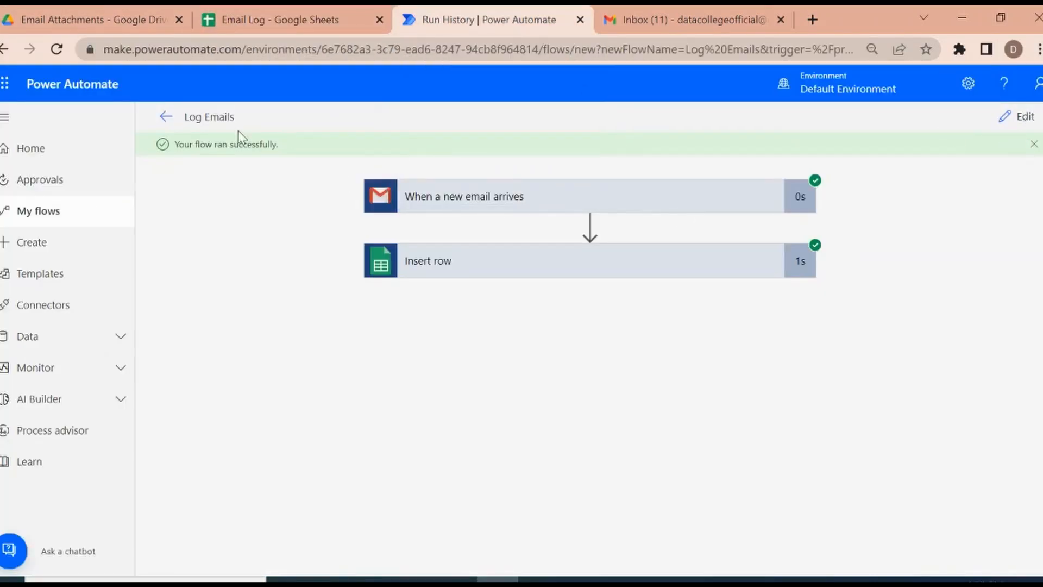
click(165, 116)
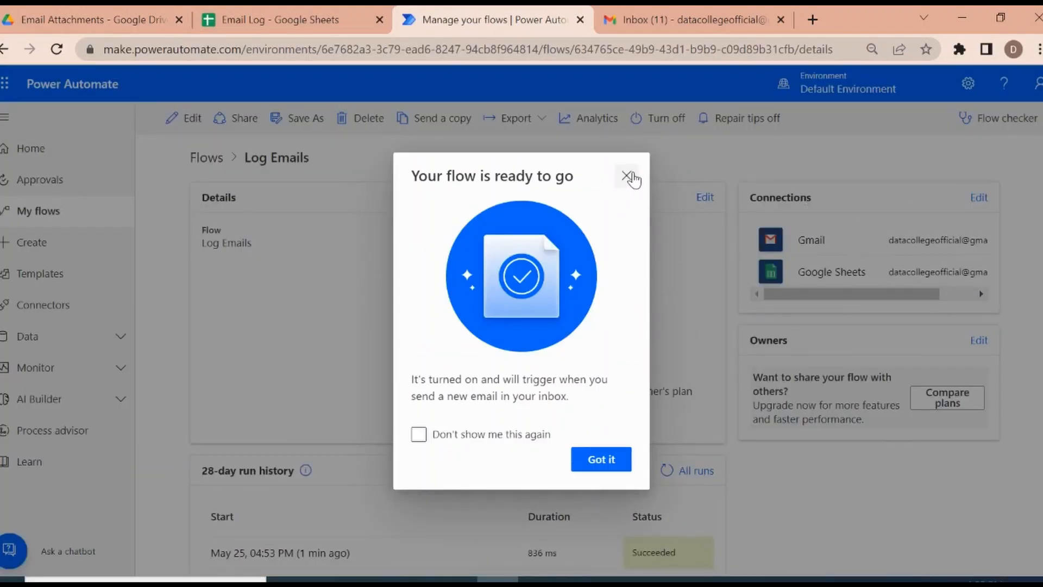
click(628, 177)
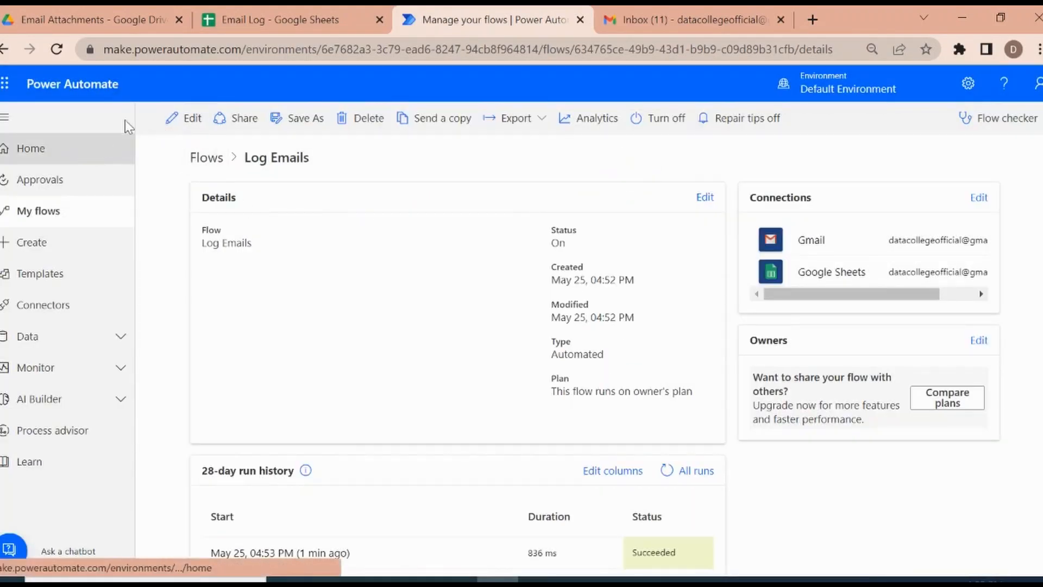
click(184, 118)
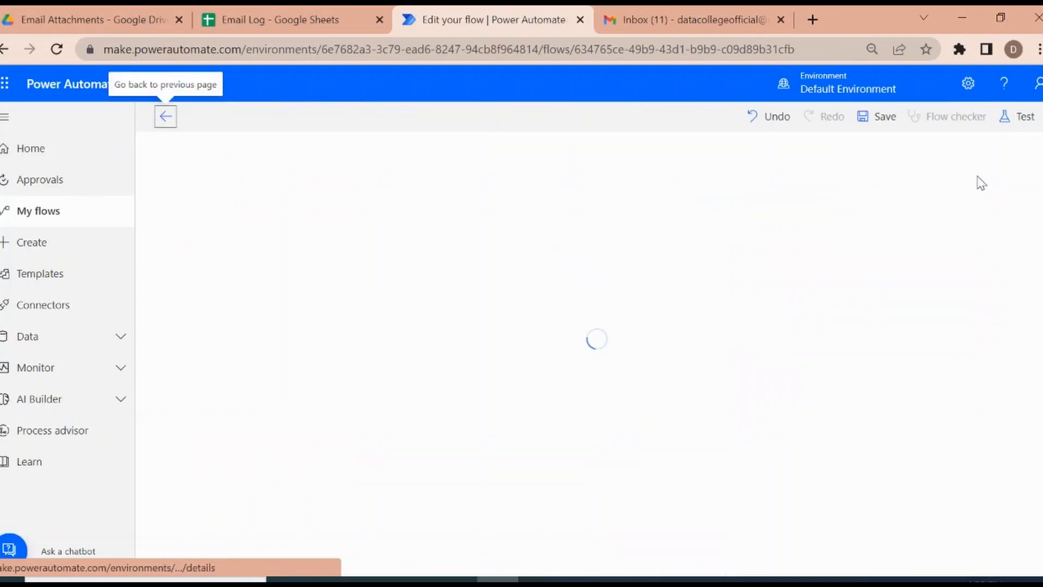
click(1017, 116)
click(835, 184)
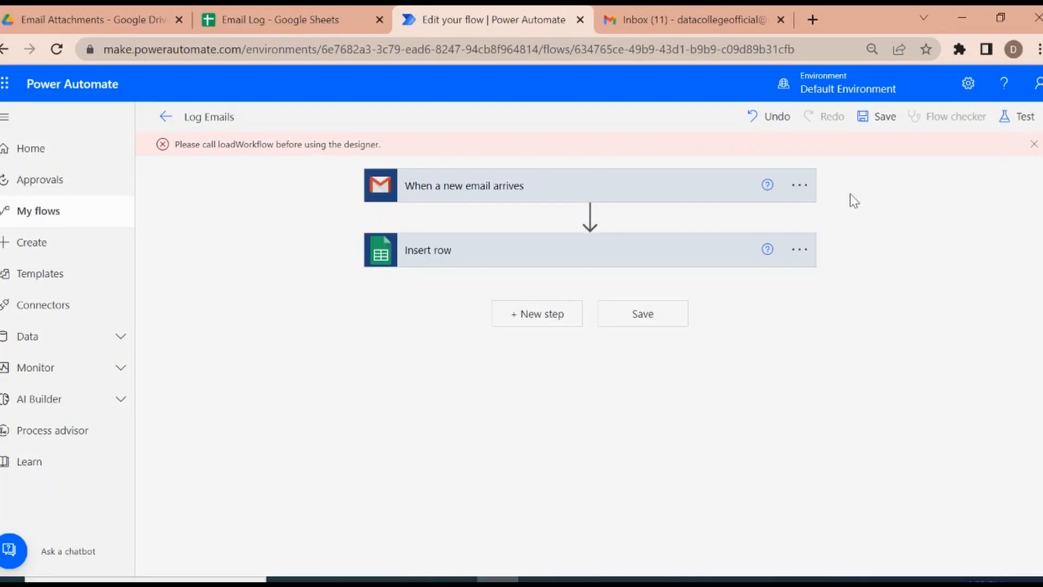
click(1033, 144)
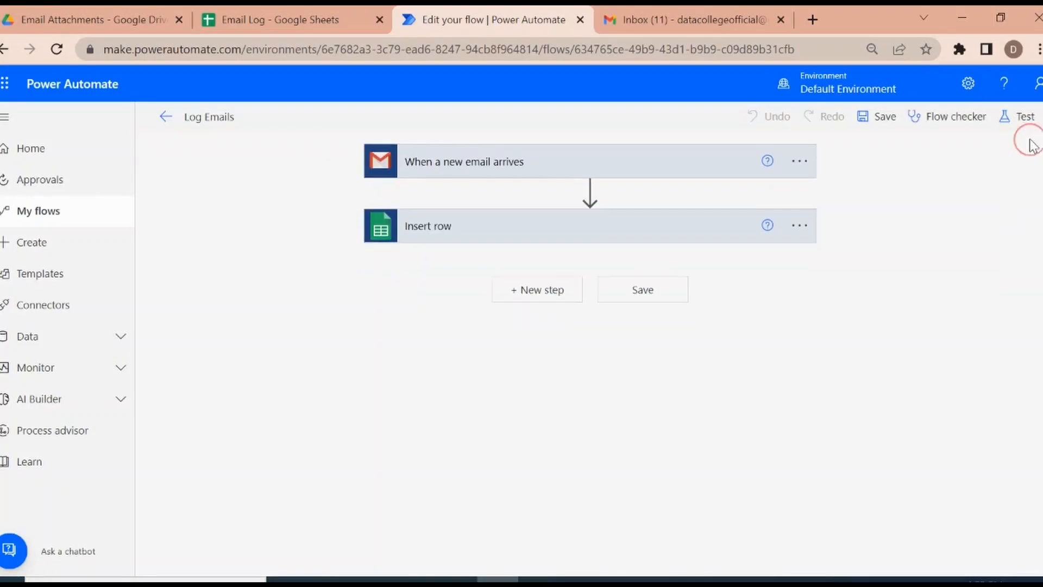
Step: Test the Log Emails flow automatically with a recently used trigger, reusing the earlier succeeded run
click(1015, 116)
click(867, 253)
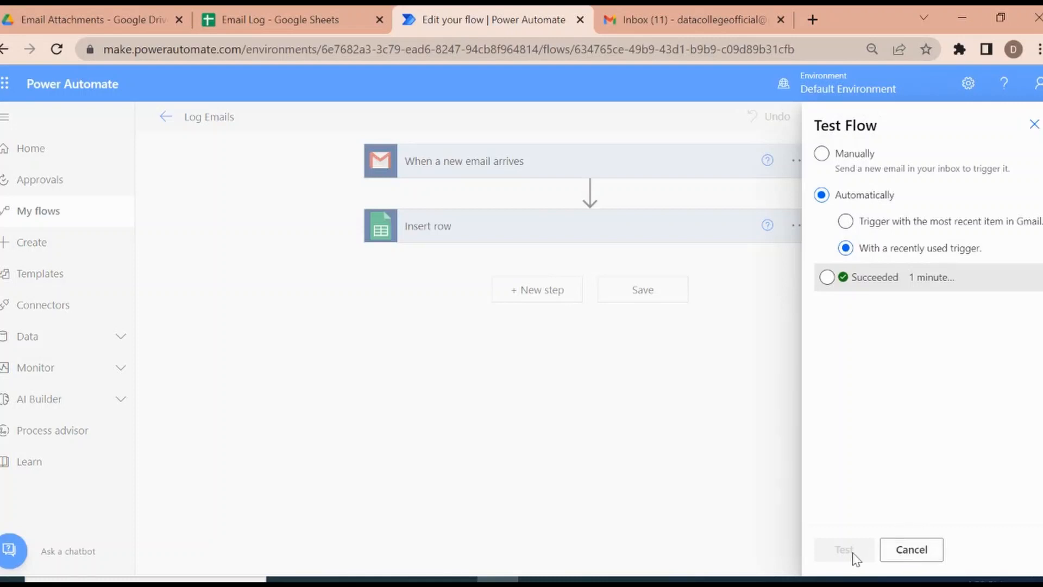
click(826, 278)
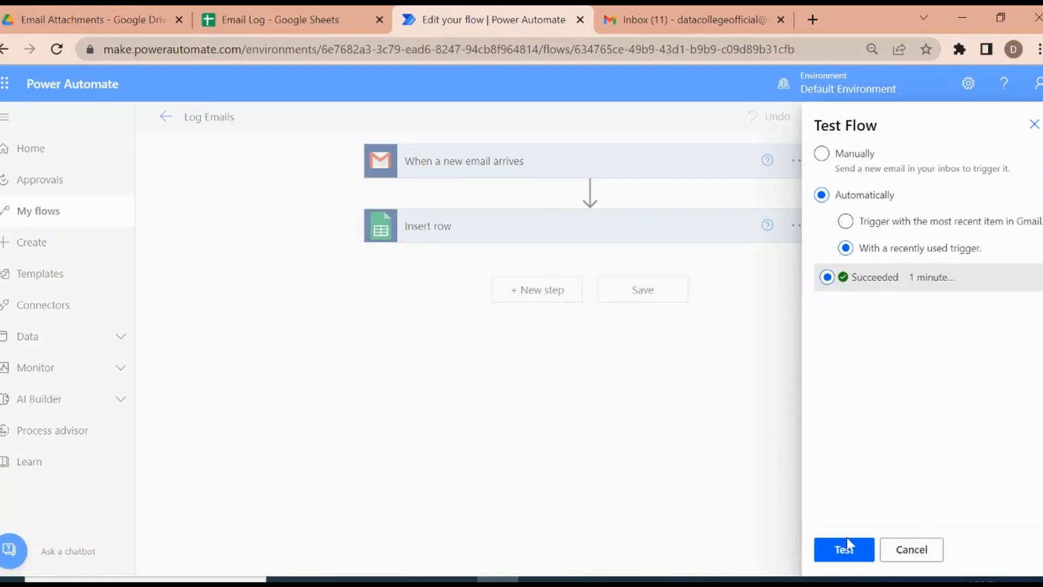
click(839, 561)
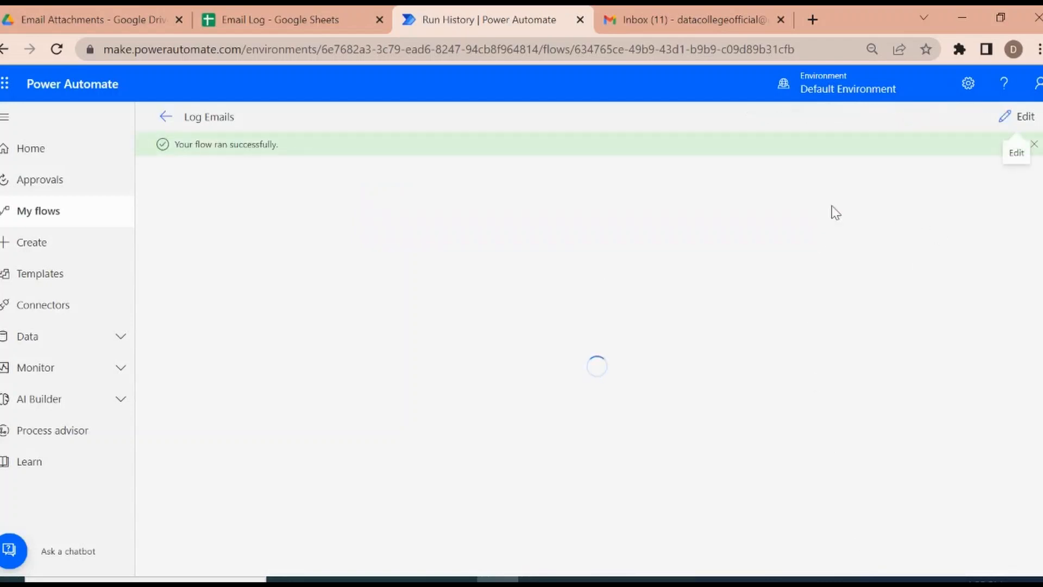
Step: Check the Email Log spreadsheet for rows added by the flow and shrink the formula bar to a single line
click(314, 13)
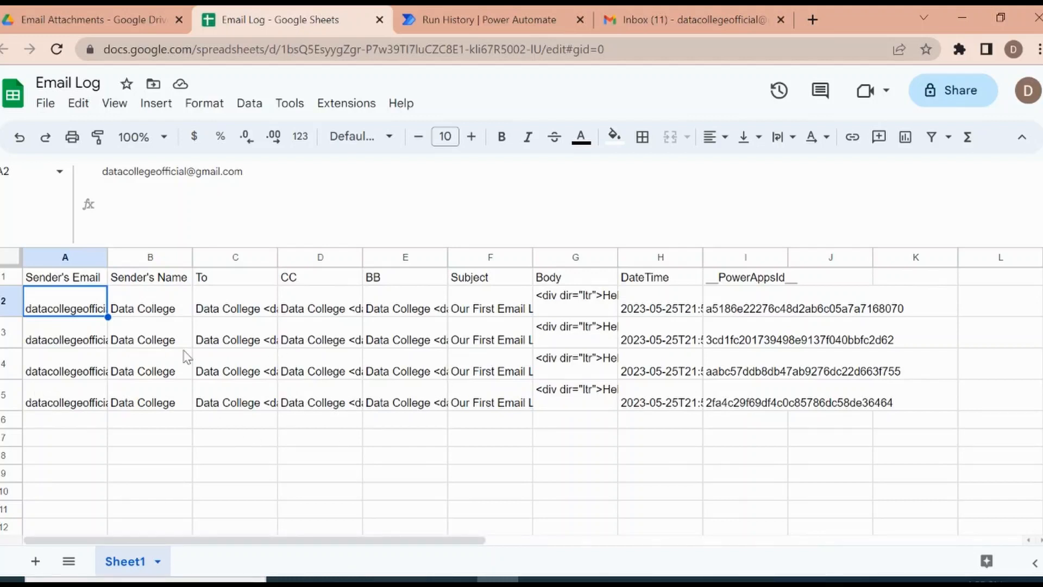
click(83, 427)
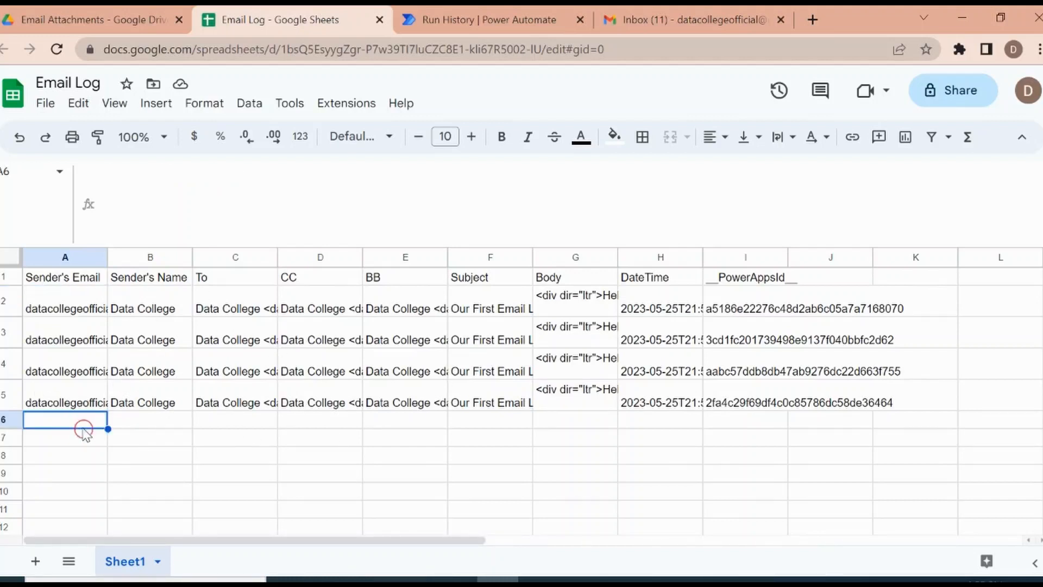
key(Down)
key(Down)
key(Down)
key(Down)
key(Down)
key(Down)
key(Down)
key(Down)
key(Down)
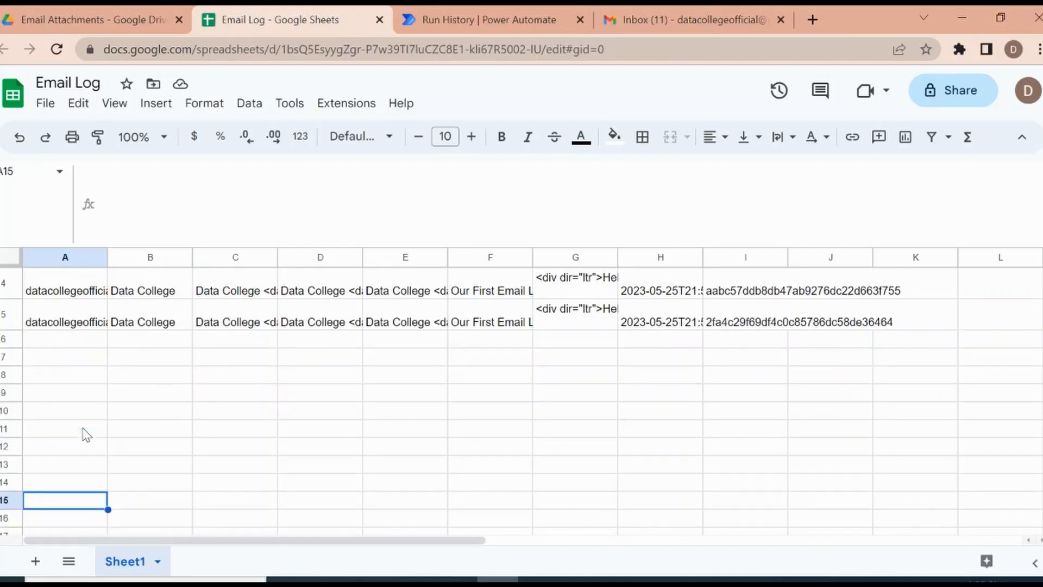
key(Up)
key(Up)
key(Up)
key(Up)
key(Up)
key(Up)
key(Up)
key(Up)
key(Up)
key(Up)
key(Up)
key(Up)
key(Up)
key(Up)
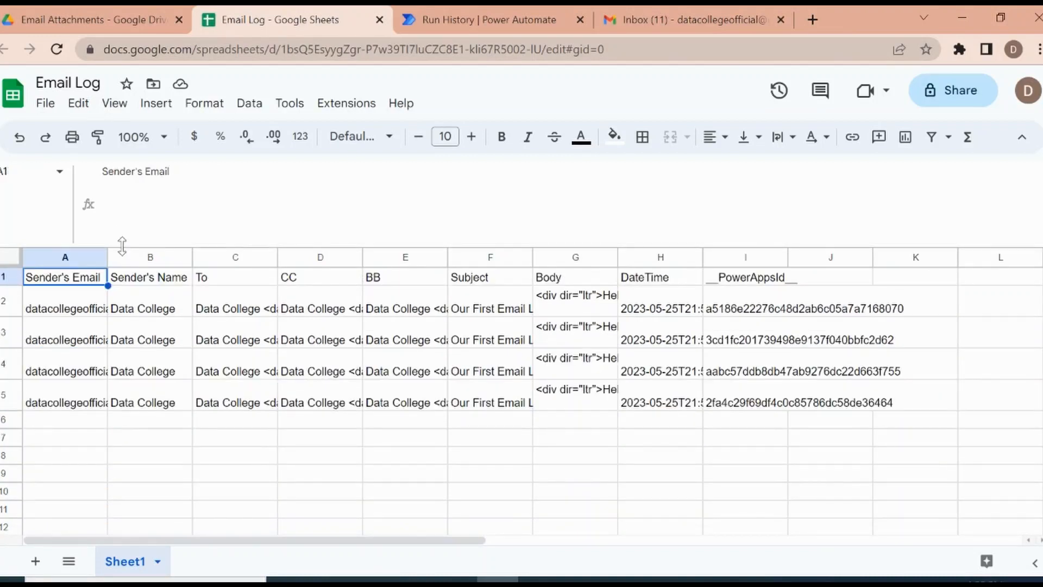
drag(123, 246, 135, 172)
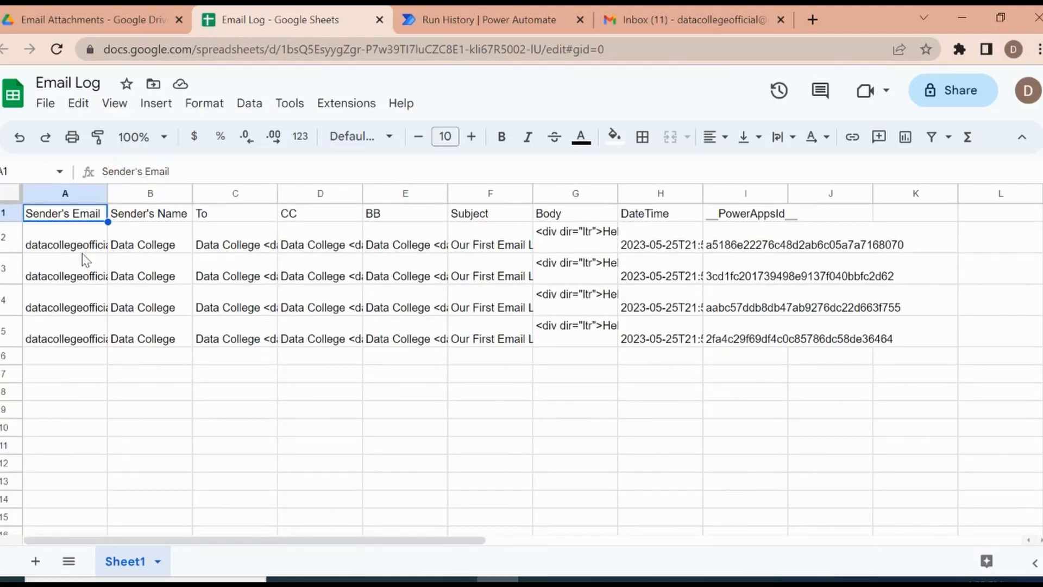
Step: Review the Email Log's column headers and the logged entries down to row 5
mouse_move(85, 259)
key(Right)
key(Right)
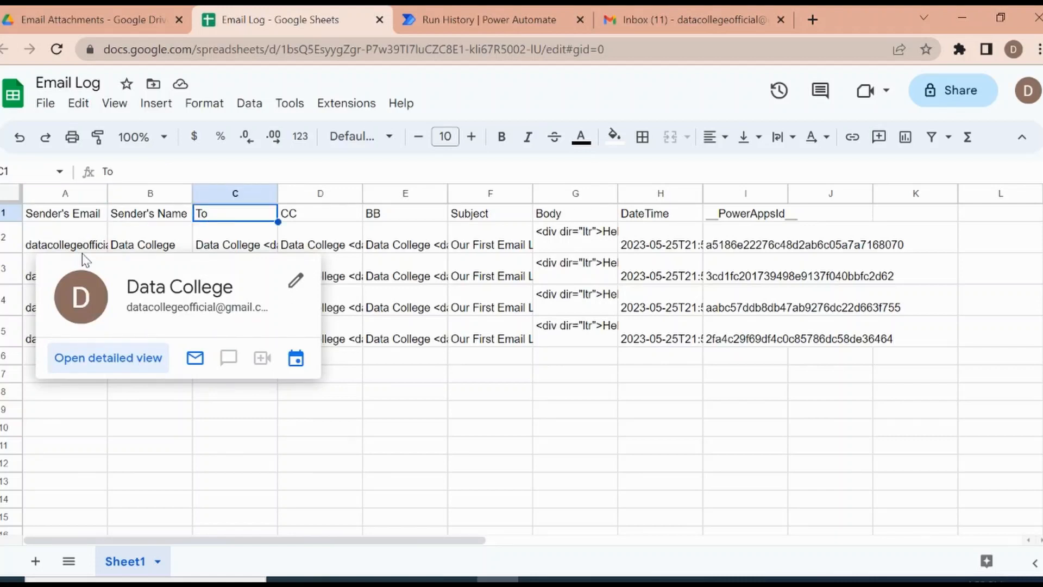
key(Right)
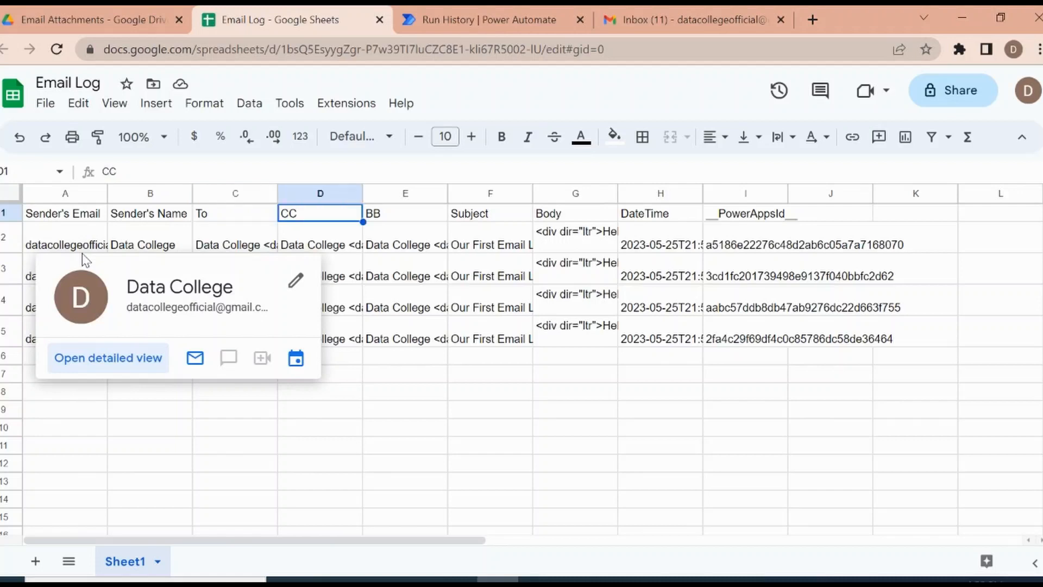
key(Down)
key(Down)
key(Down)
key(Down)
key(Down)
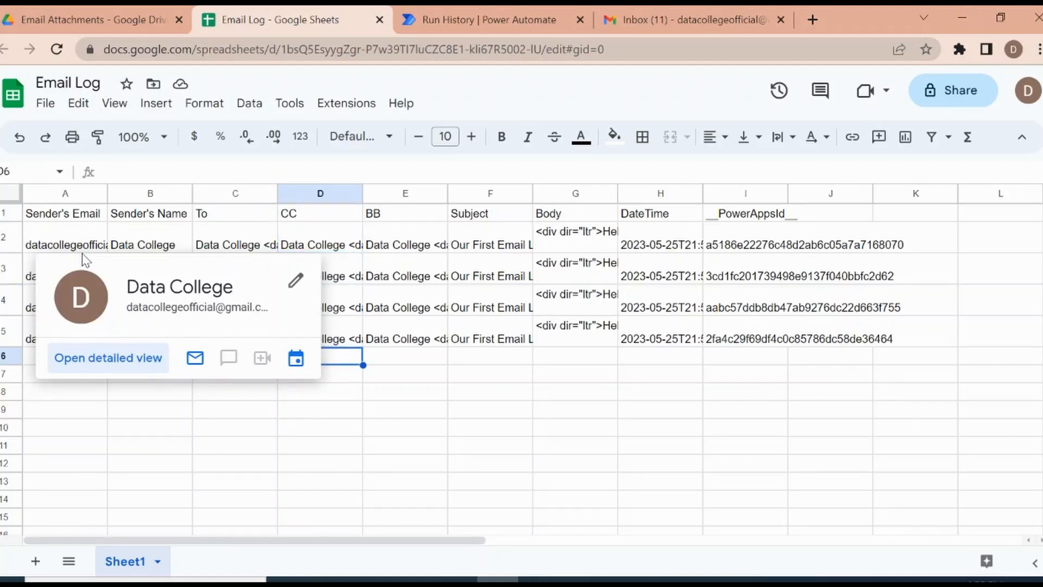
key(Left)
click(492, 364)
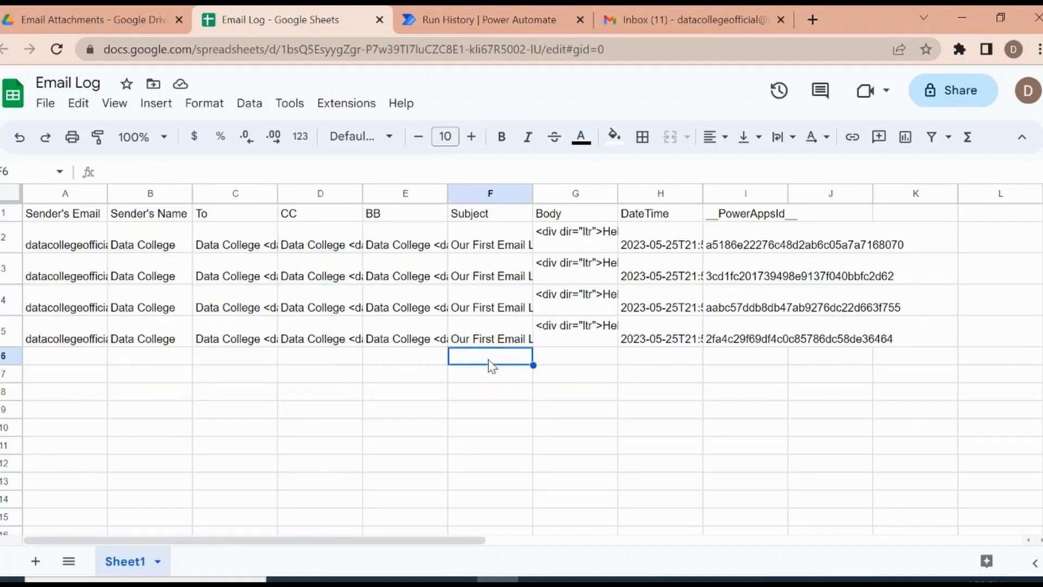
key(Left)
key(Left)
key(Left)
key(Left)
key(Left)
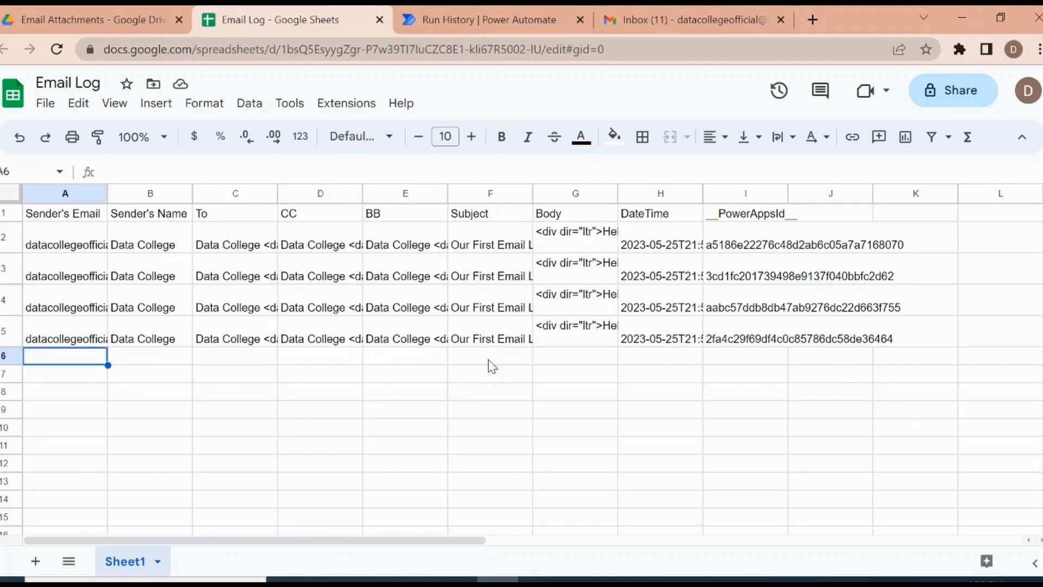
key(Up)
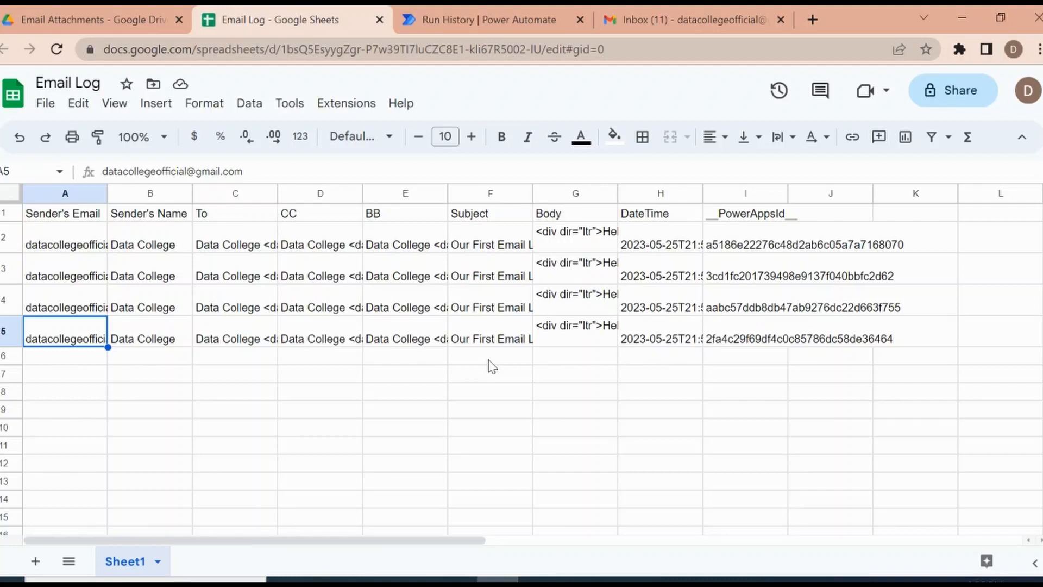
Step: View the Email Attachments folder in Google Drive, and reopen the Log Emails flow for editing from the Power Automate flow list
click(80, 27)
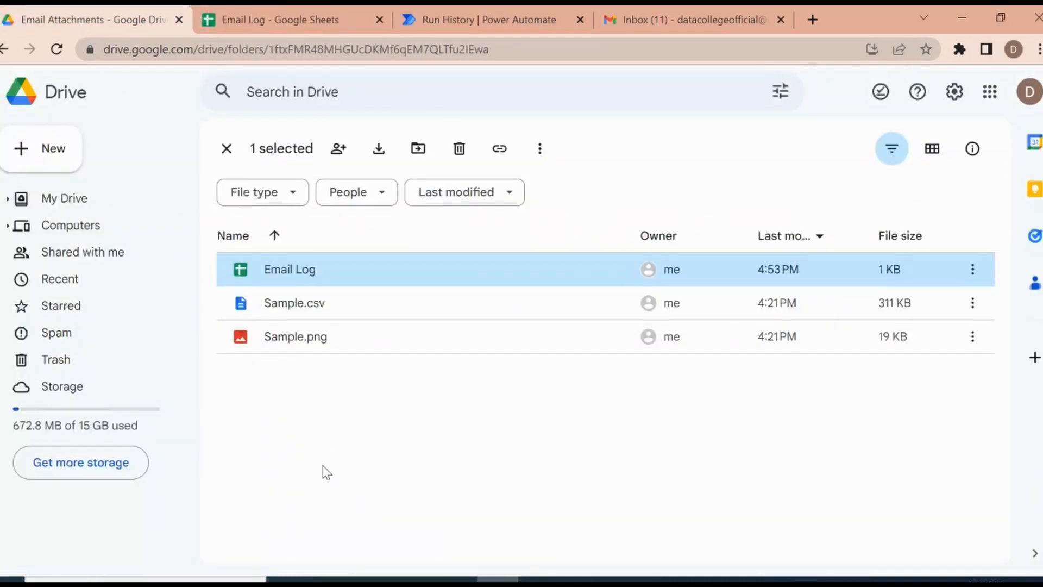
click(523, 9)
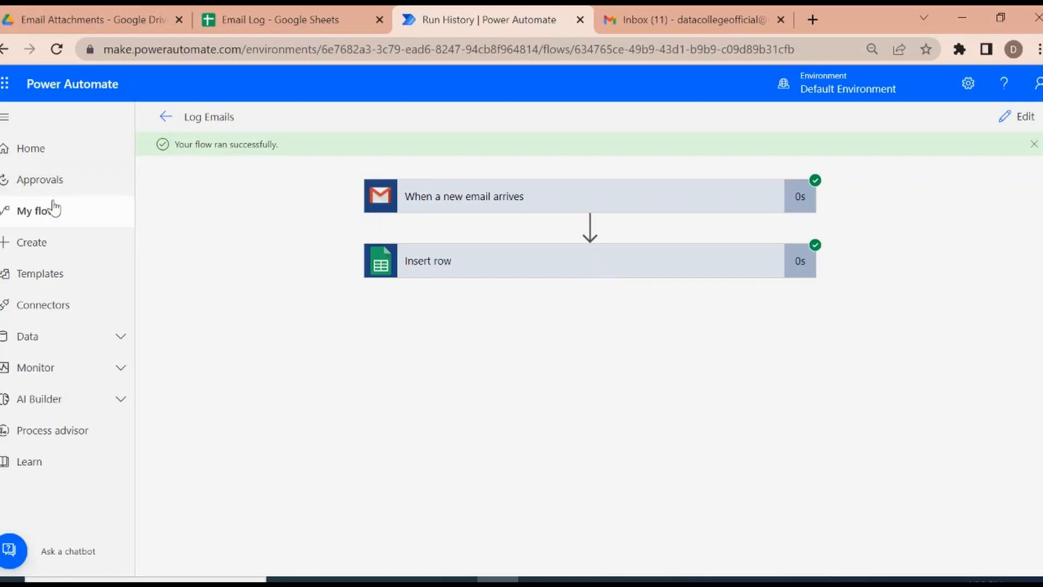
click(48, 220)
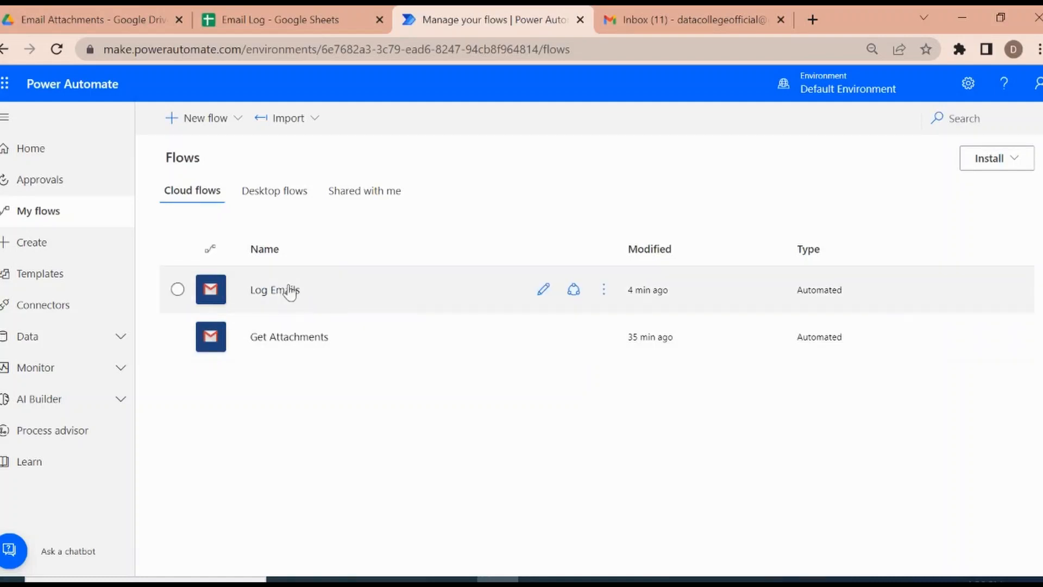
click(545, 290)
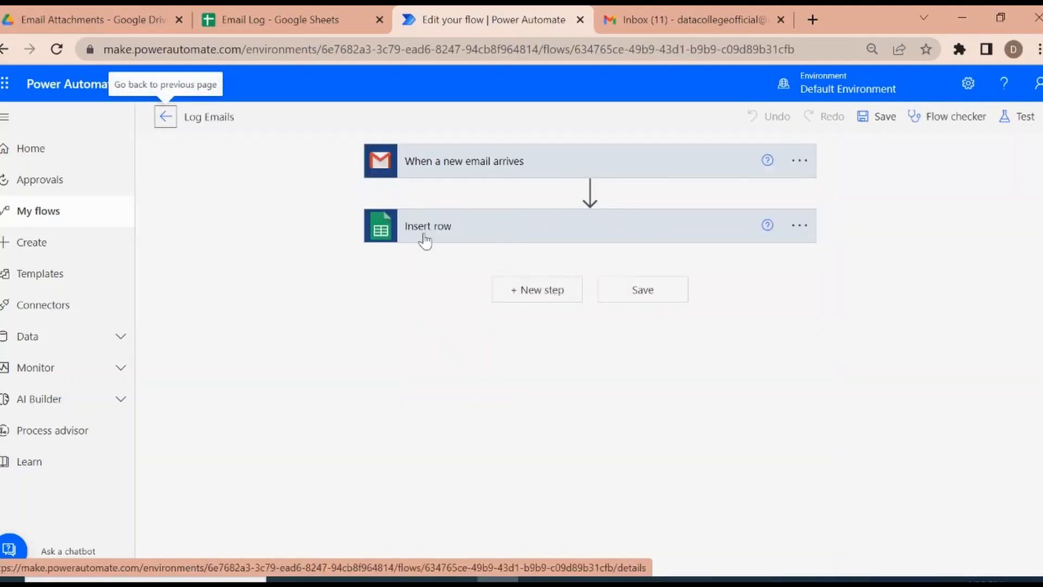
Step: Start a new step after Insert row and search its connectors and actions for "slack"
click(551, 299)
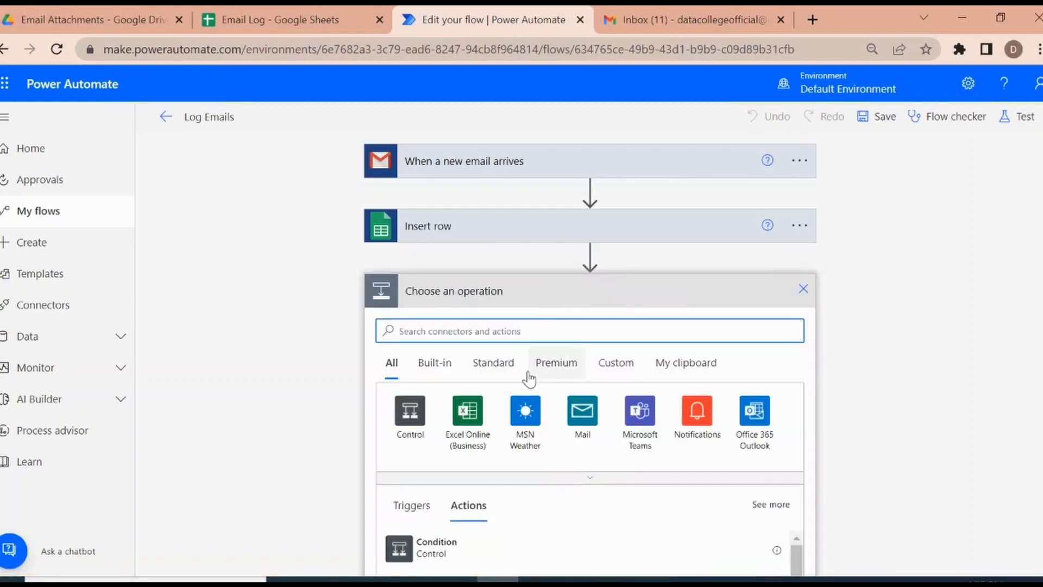
click(572, 327)
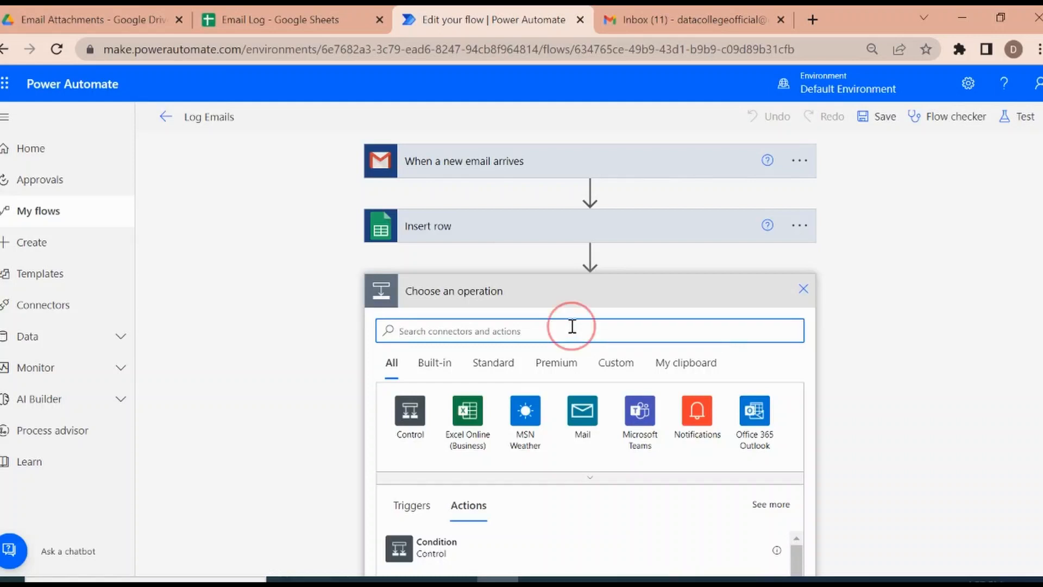
text(ss)
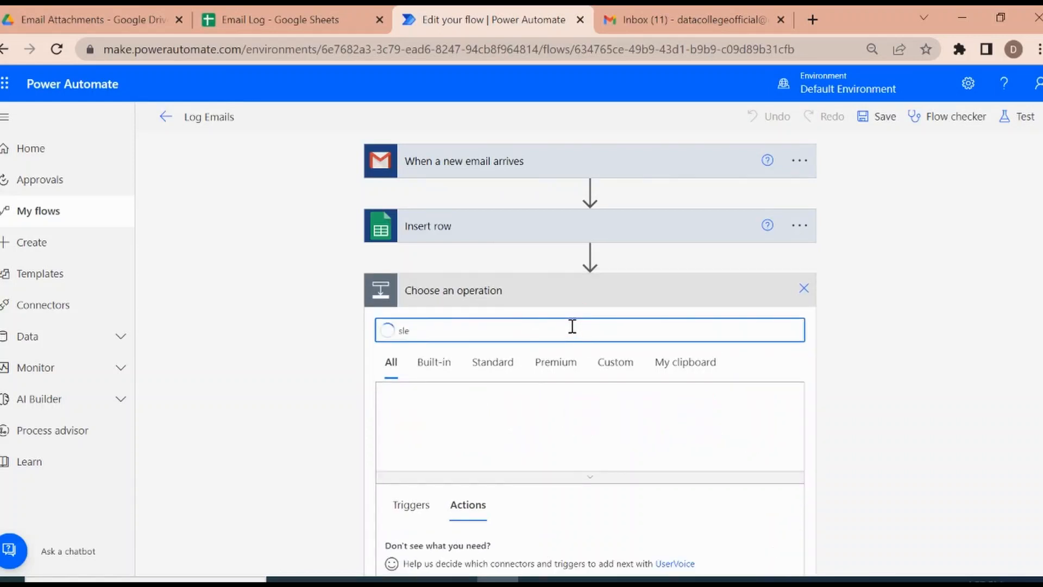
key(BackSpace)
key(BackSpace)
text(slack)
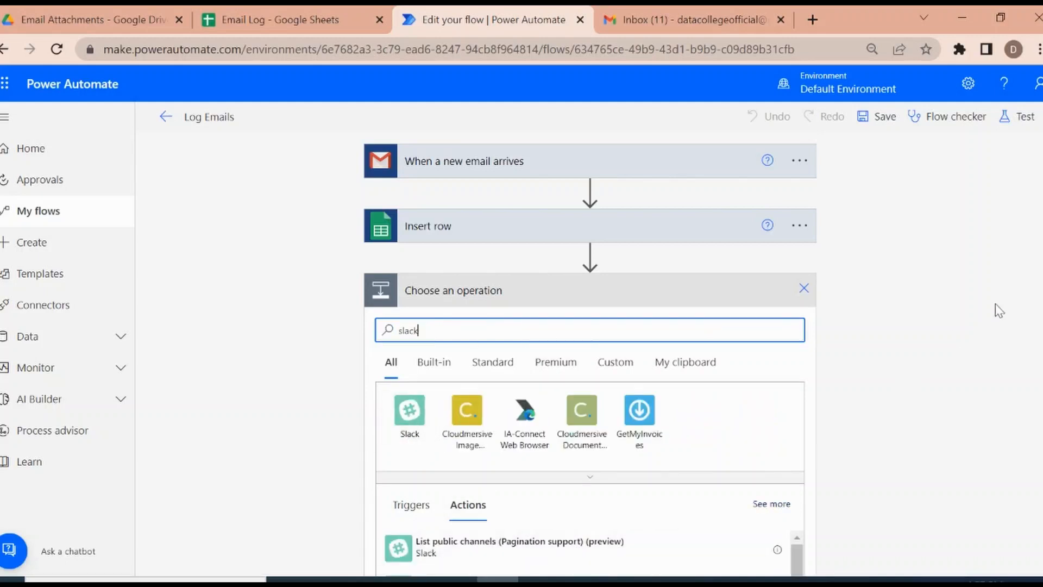
drag(1041, 305, 1042, 355)
Step: Replace the operation search term with "twi" to find matching connectors
drag(443, 269, 334, 272)
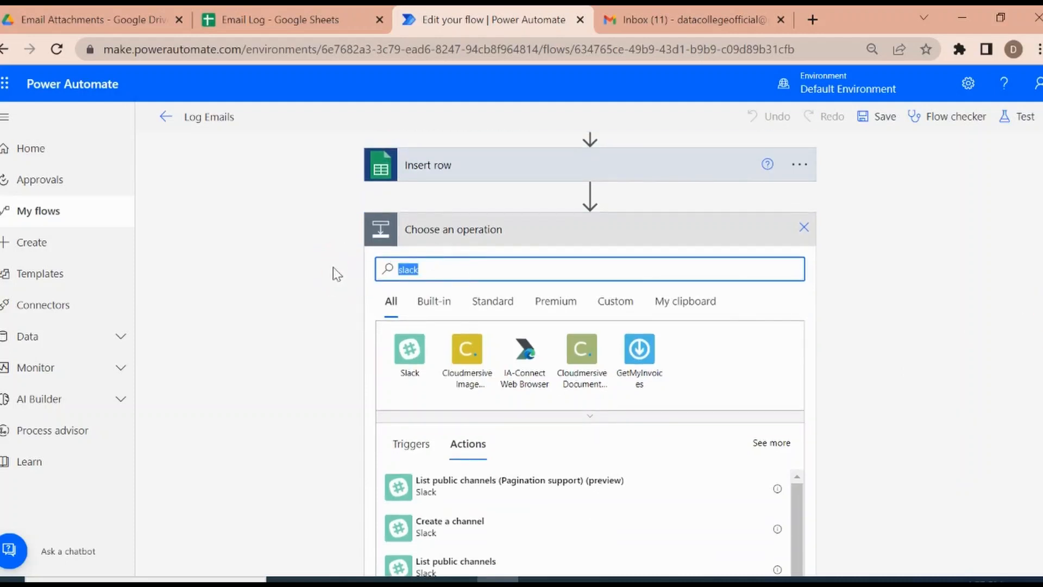
text(t)
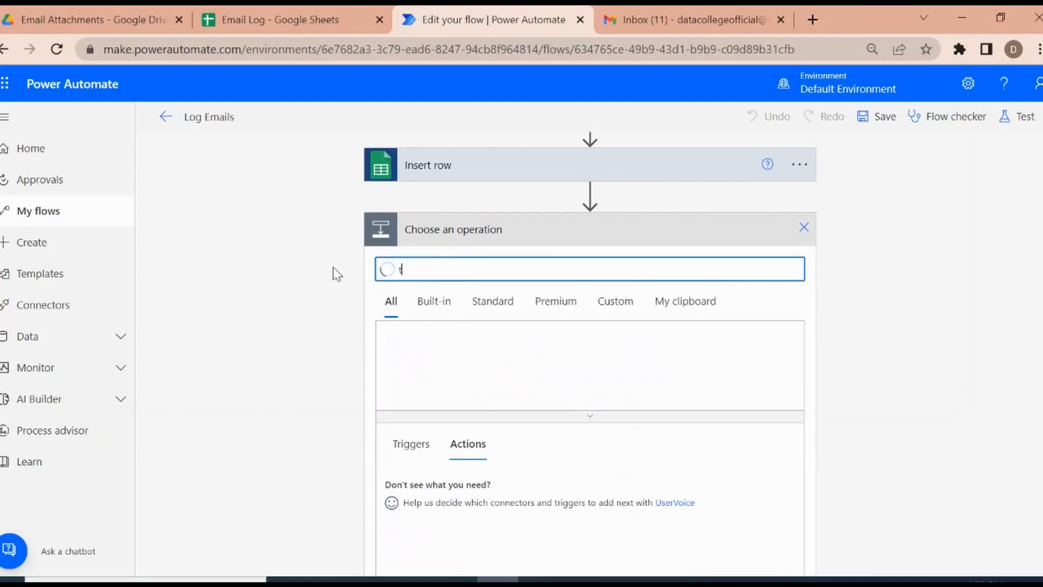
text(wi)
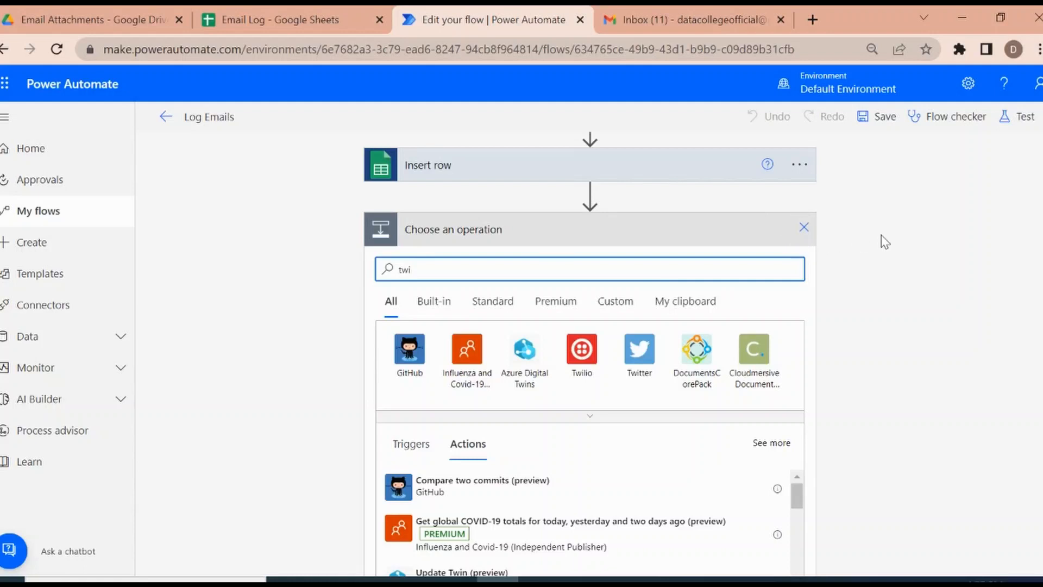
Step: Clear the operation search and discard the unfinished step below Insert row
click(867, 235)
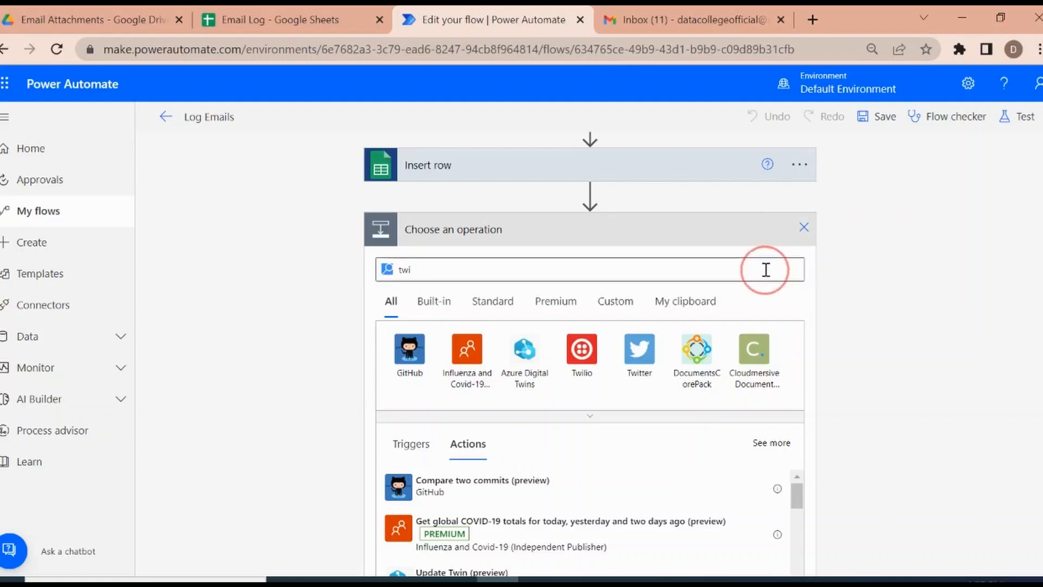
drag(742, 269, 356, 271)
key(BackSpace)
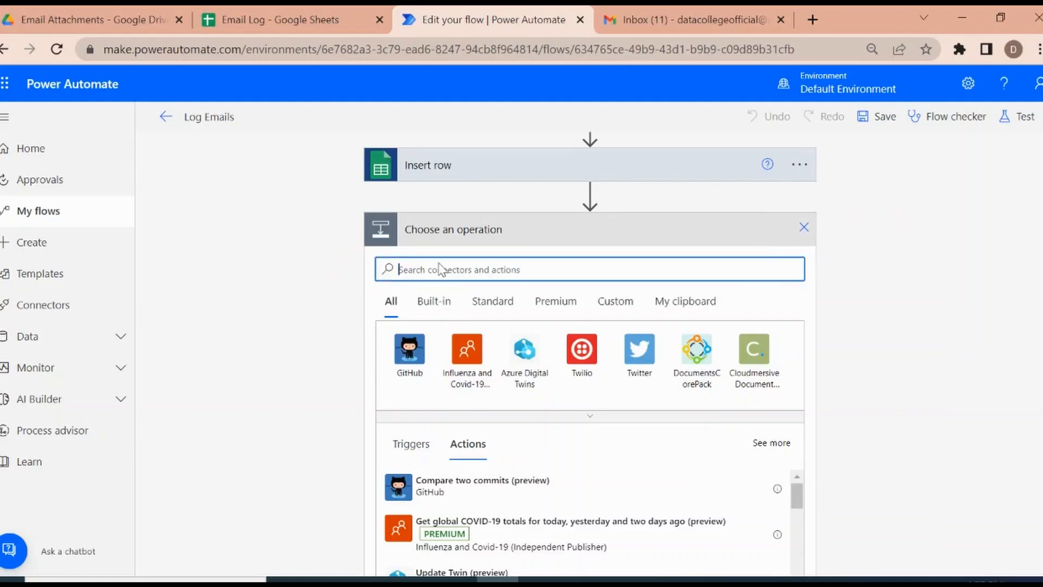
click(804, 227)
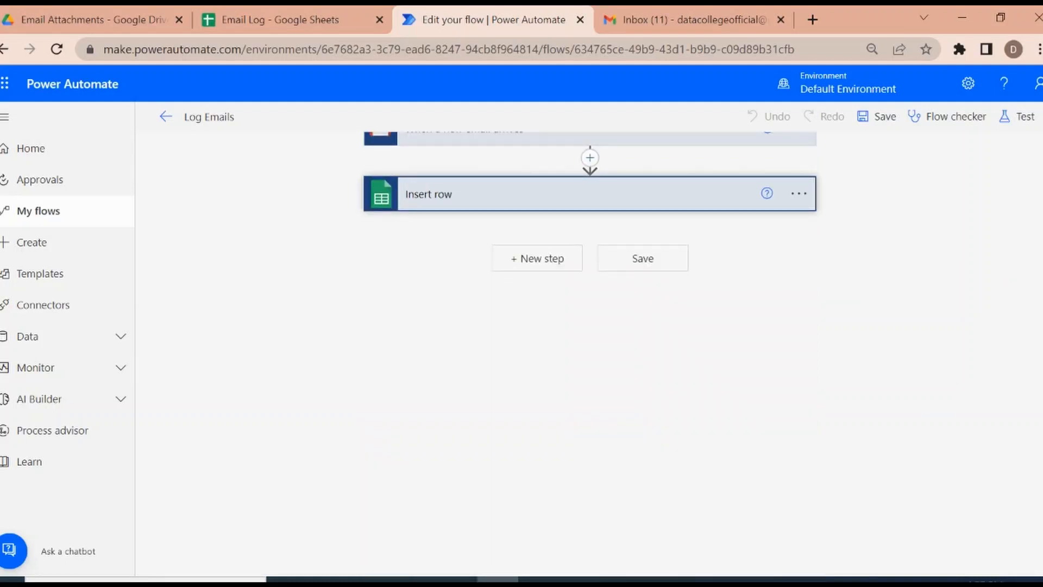
scroll(590, 217, up, 1)
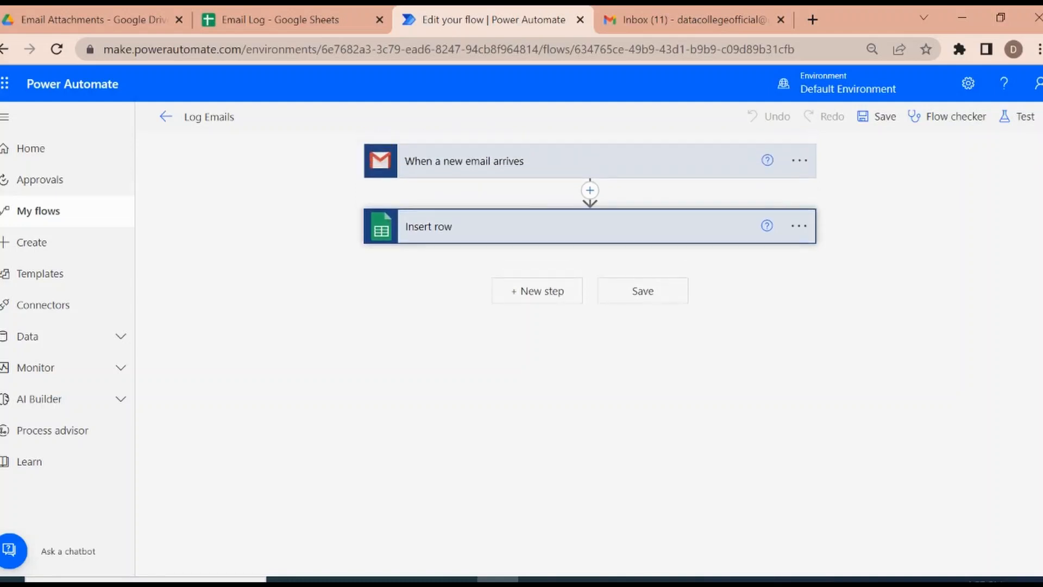